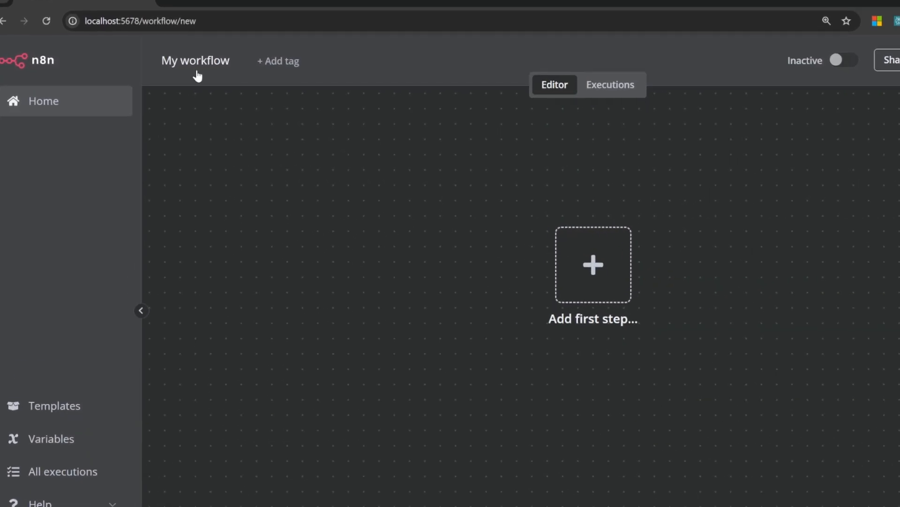
Rename the workflow from 'My workflow' to 'Pizza Orders'
{"action": "left_click", "coordinate": [203, 65]}
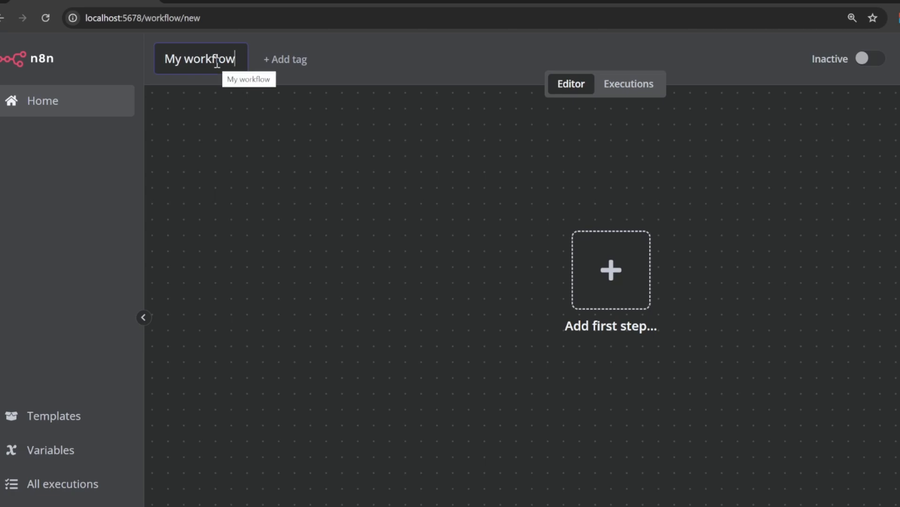
{"action": "key", "text": "BackSpace"}
{"action": "key", "text": "BackSpace"}
{"action": "key", "text": "BackSpace"}
{"action": "key", "text": "BackSpace"}
{"action": "key", "text": "BackSpace"}
{"action": "key", "text": "BackSpace"}
{"action": "key", "text": "BackSpace"}
{"action": "key", "text": "BackSpace"}
{"action": "key", "text": "BackSpace"}
{"action": "key", "text": "BackSpace"}
{"action": "key", "text": "BackSpace"}
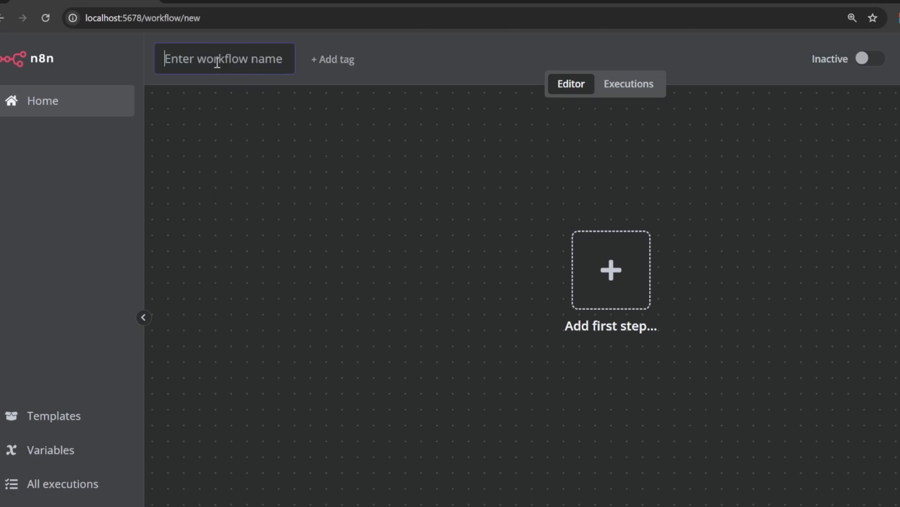
{"action": "type", "text": "Pizza Orders"}
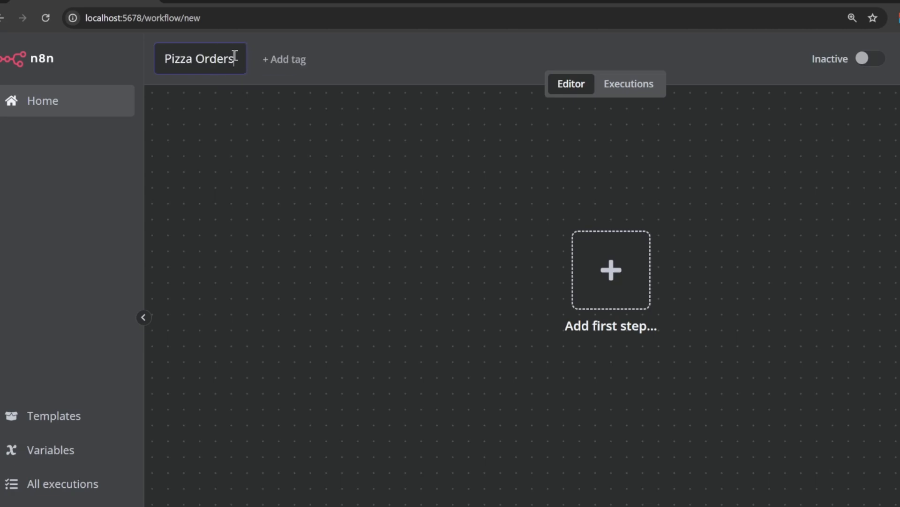
{"action": "key", "text": "Return"}
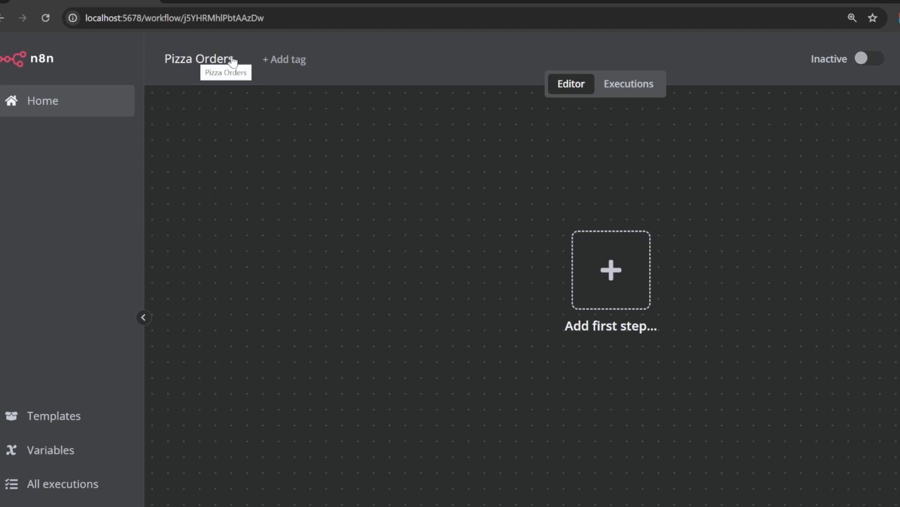
Tag the workflow 'orders' and return to the workflows list
{"action": "left_click", "coordinate": [291, 63]}
{"action": "left_click", "coordinate": [296, 97]}
{"action": "left_click", "coordinate": [301, 78]}
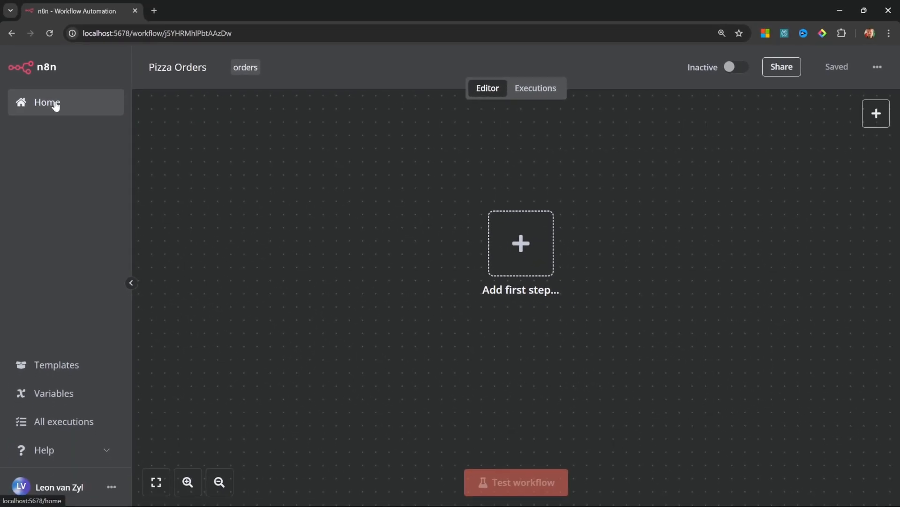
{"action": "left_click", "coordinate": [55, 106]}
Filter the list by 'orders', clear the filter, and reopen Pizza Orders after checking its empty Executions
{"action": "left_click", "coordinate": [366, 165]}
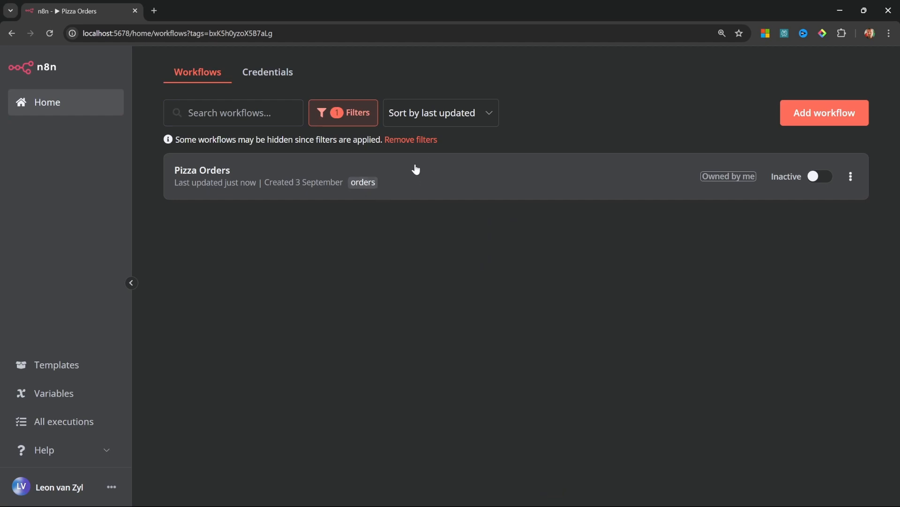
{"action": "left_click", "coordinate": [407, 140]}
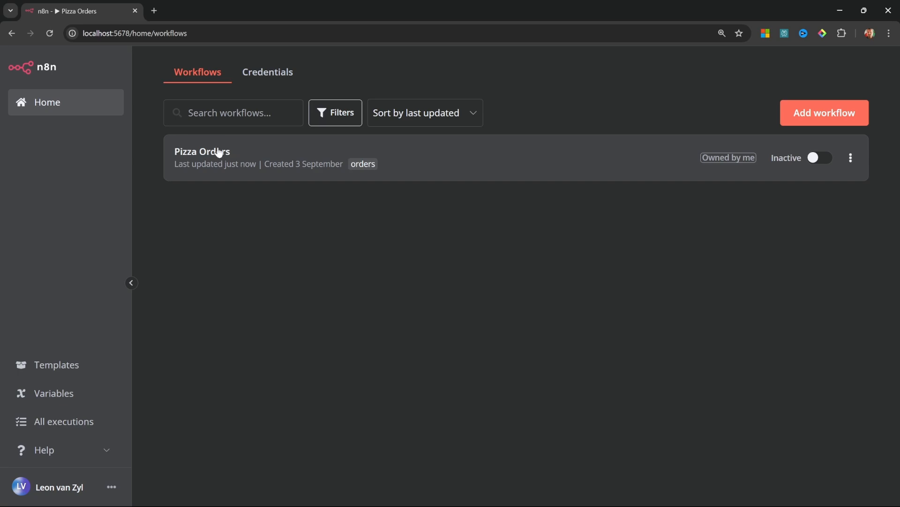
{"action": "left_click", "coordinate": [218, 151]}
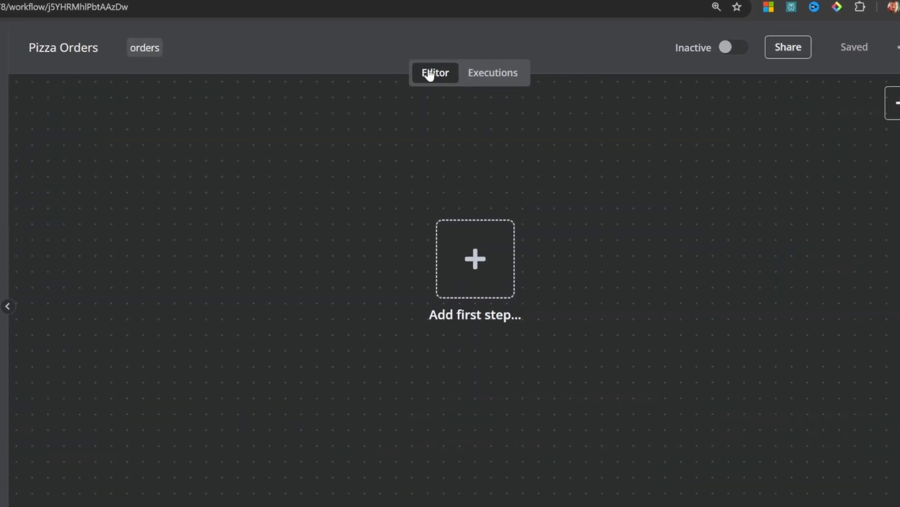
{"action": "left_click", "coordinate": [496, 80]}
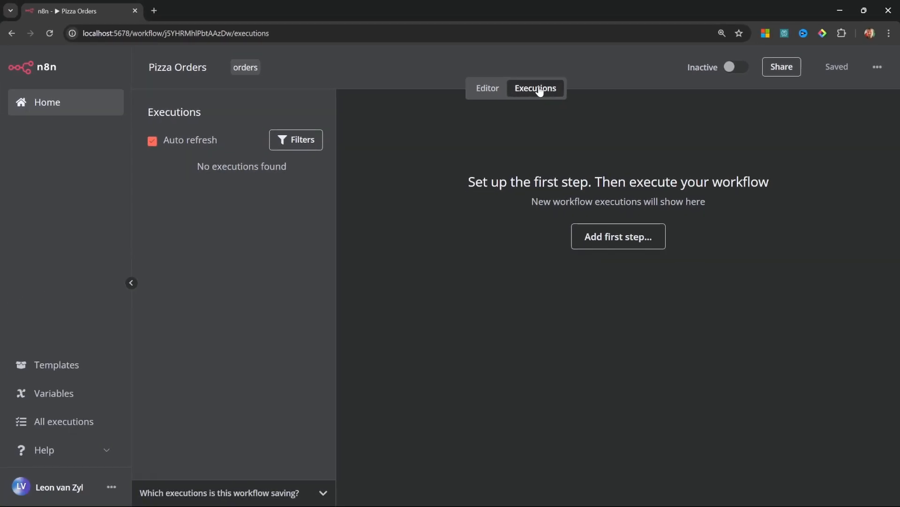
{"action": "left_click", "coordinate": [479, 90]}
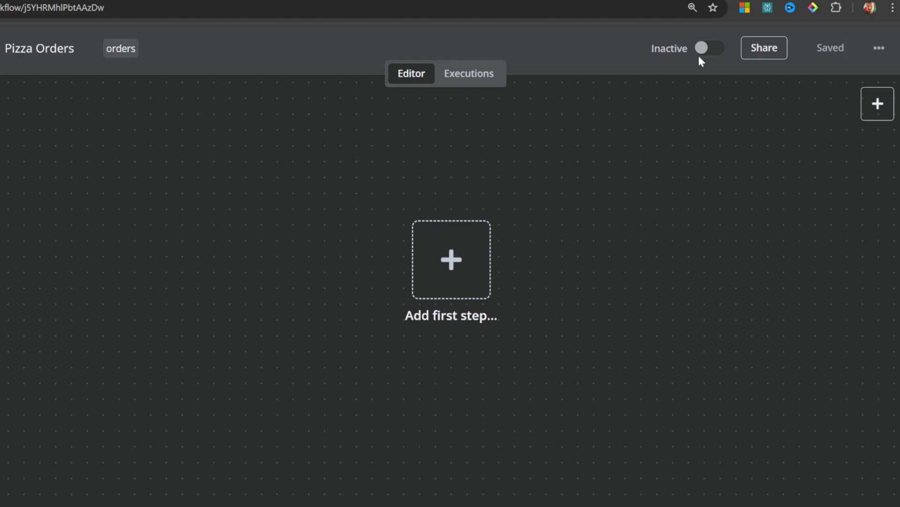
{"action": "mouse_move", "coordinate": [753, 53]}
Set the workflow timezone to Africa/Johannesburg in workflow settings and save
{"action": "left_click", "coordinate": [873, 50]}
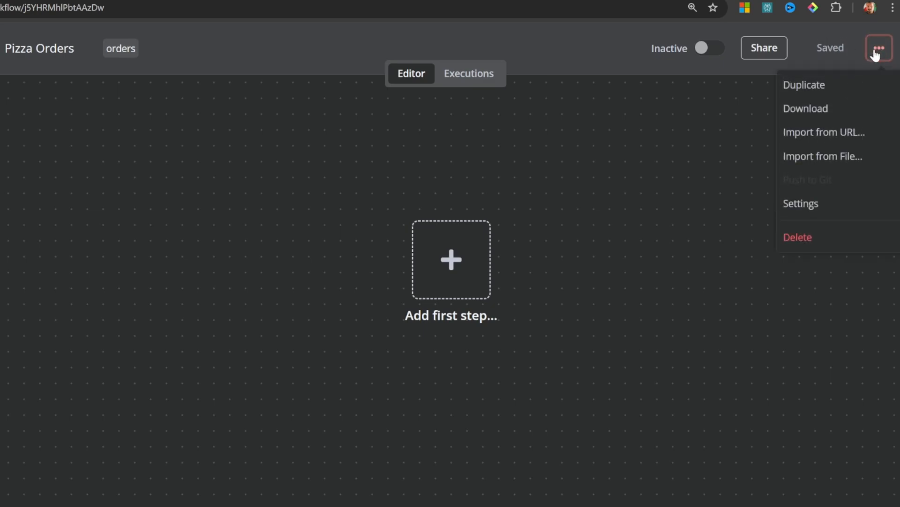
{"action": "left_click", "coordinate": [805, 205]}
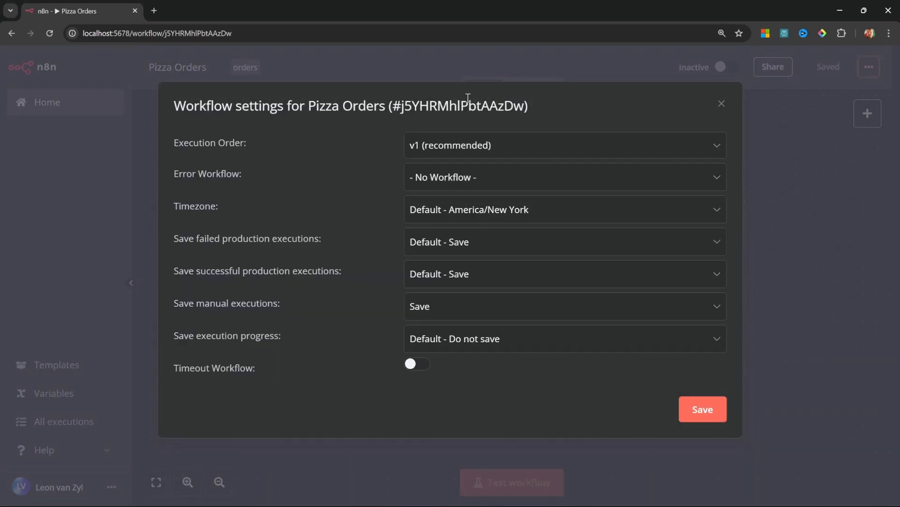
{"action": "left_click", "coordinate": [480, 208]}
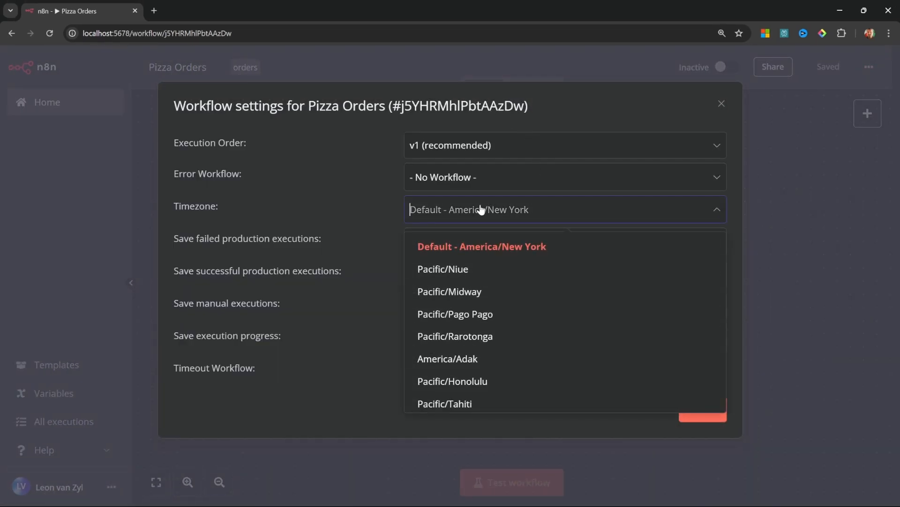
{"action": "left_click", "coordinate": [475, 249]}
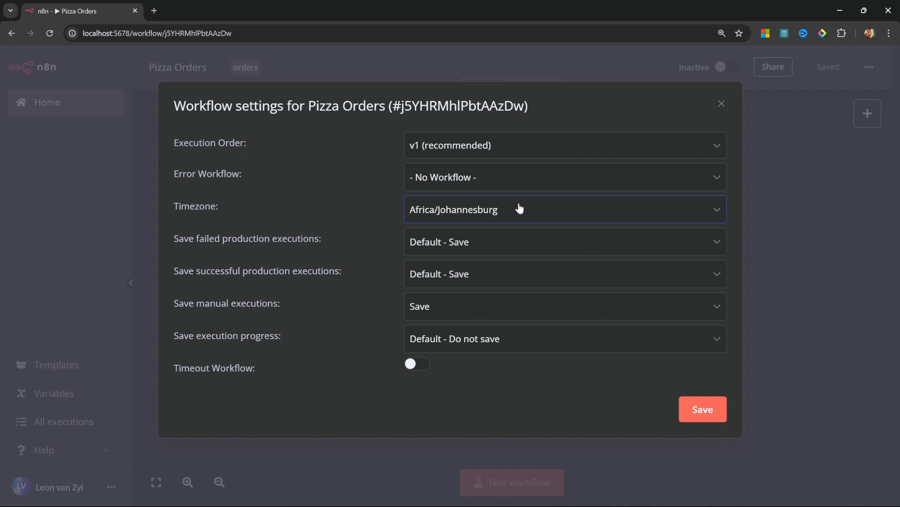
{"action": "left_click", "coordinate": [699, 417]}
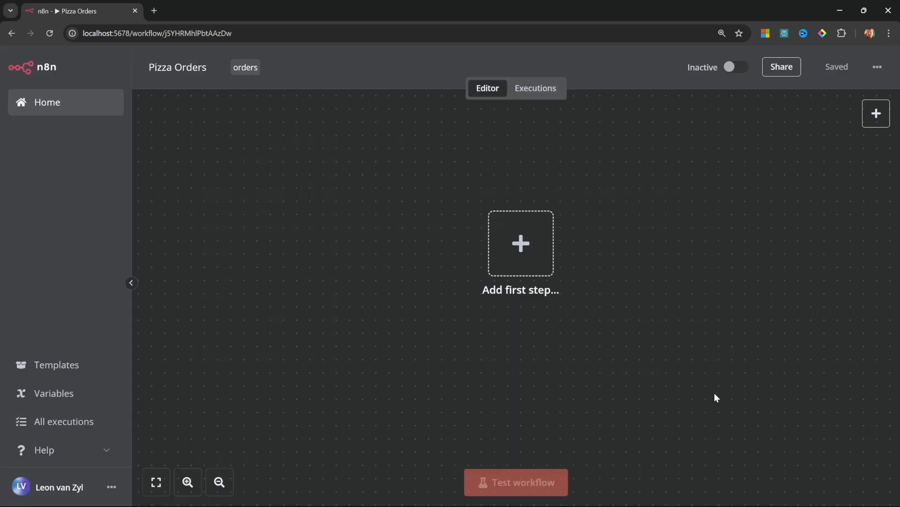
Start a first step, browse the On app event triggers, then close that list
{"action": "left_click", "coordinate": [520, 249]}
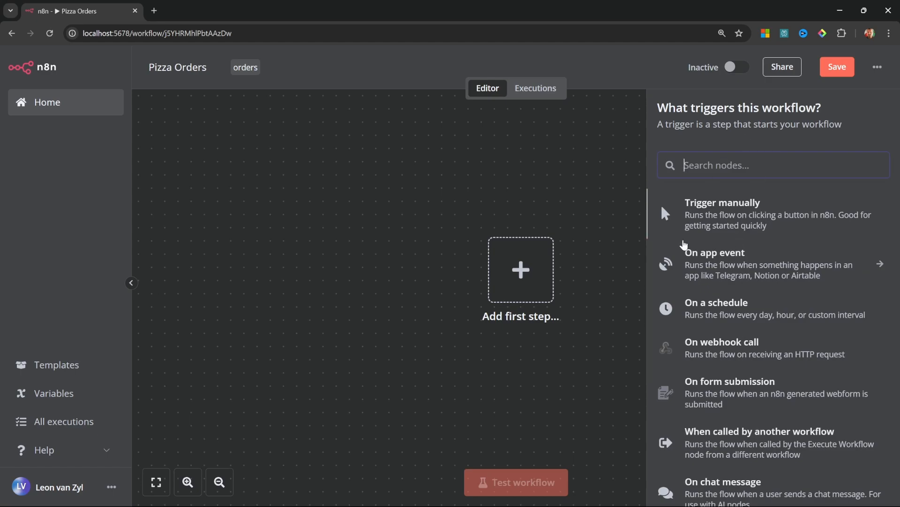
{"action": "left_click", "coordinate": [883, 264]}
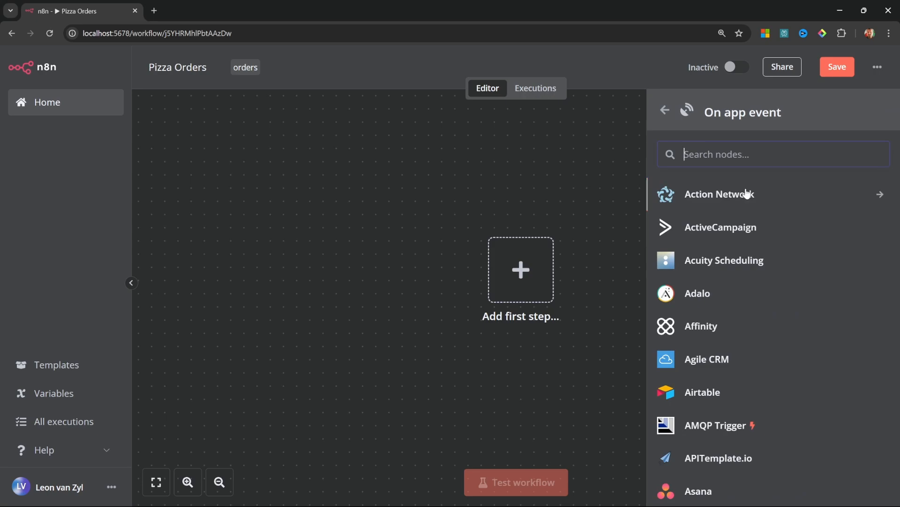
{"action": "scroll", "coordinate": [727, 347], "scroll_direction": "down", "scroll_amount": 5}
{"action": "scroll", "coordinate": [741, 371], "scroll_direction": "up", "scroll_amount": 5}
{"action": "left_click", "coordinate": [386, 365]}
Zoom, fit and pan the empty canvas, then bring up the trigger choices again
{"action": "left_click", "coordinate": [193, 481]}
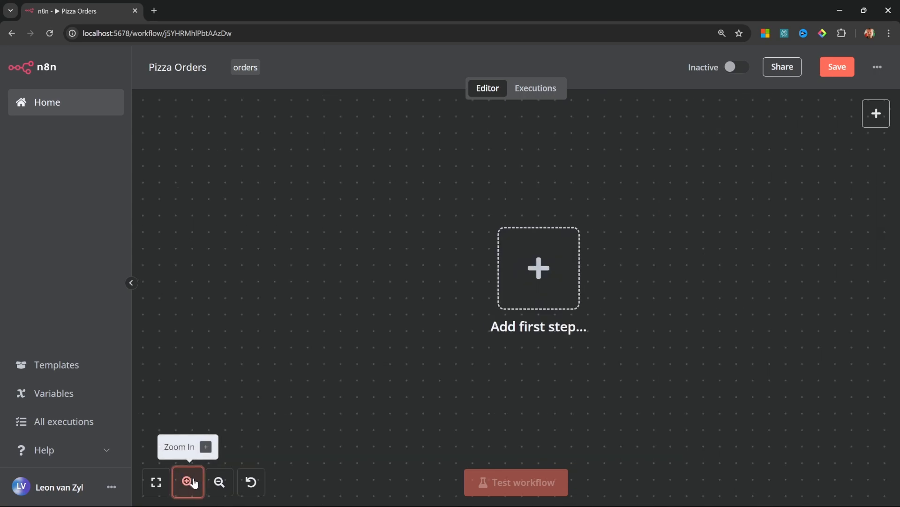
{"action": "left_click", "coordinate": [218, 482]}
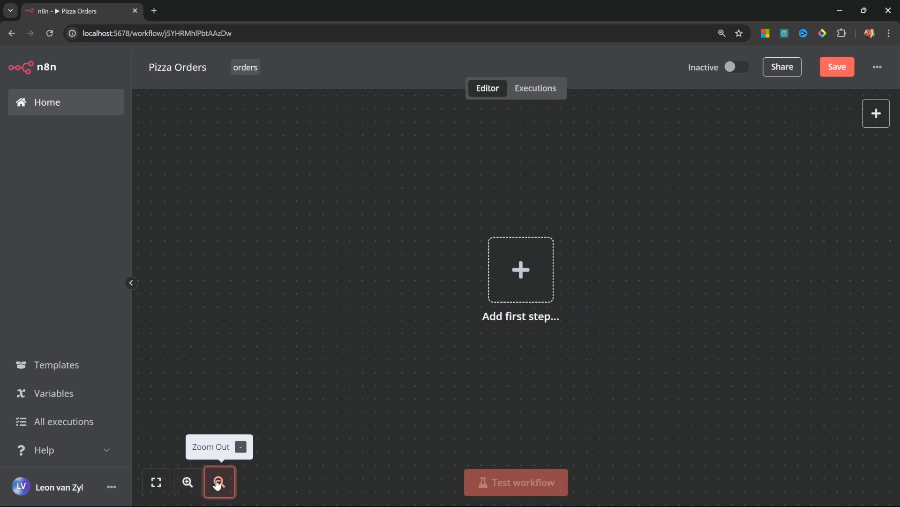
{"action": "left_click", "coordinate": [158, 483]}
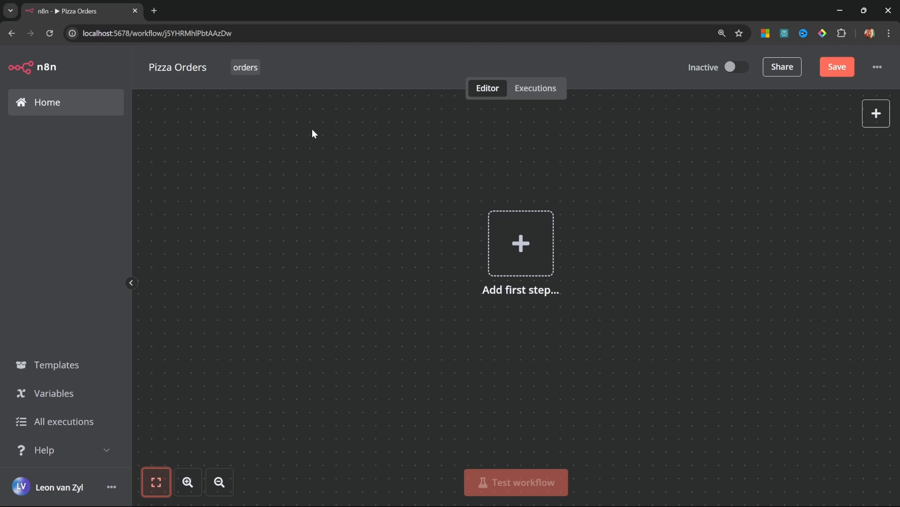
{"action": "left_click_drag", "start_coordinate": [417, 207], "coordinate": [591, 308]}
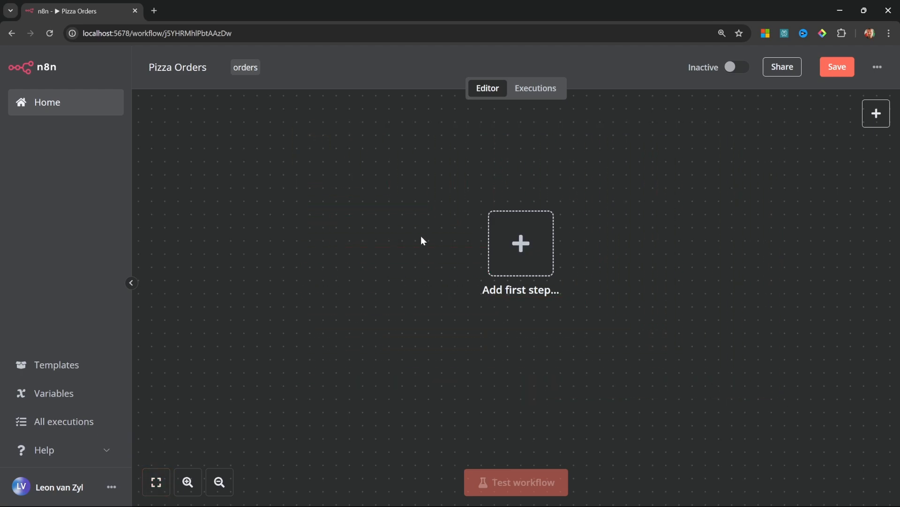
{"action": "left_click_drag", "start_coordinate": [456, 249], "coordinate": [466, 346]}
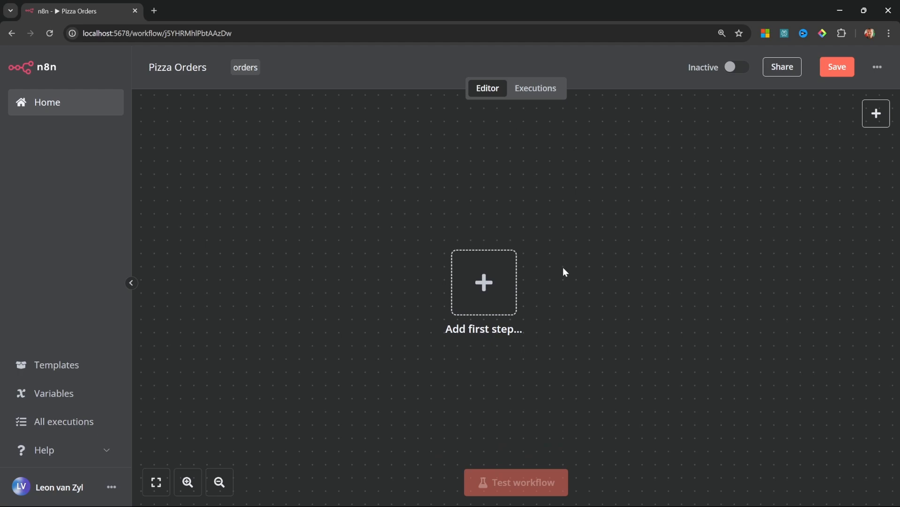
{"action": "left_click", "coordinate": [490, 285]}
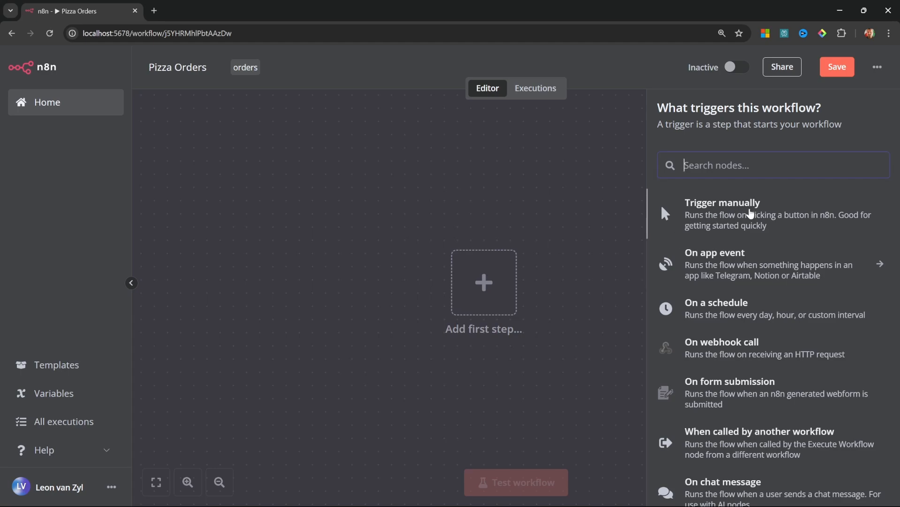
{"action": "left_click", "coordinate": [750, 213]}
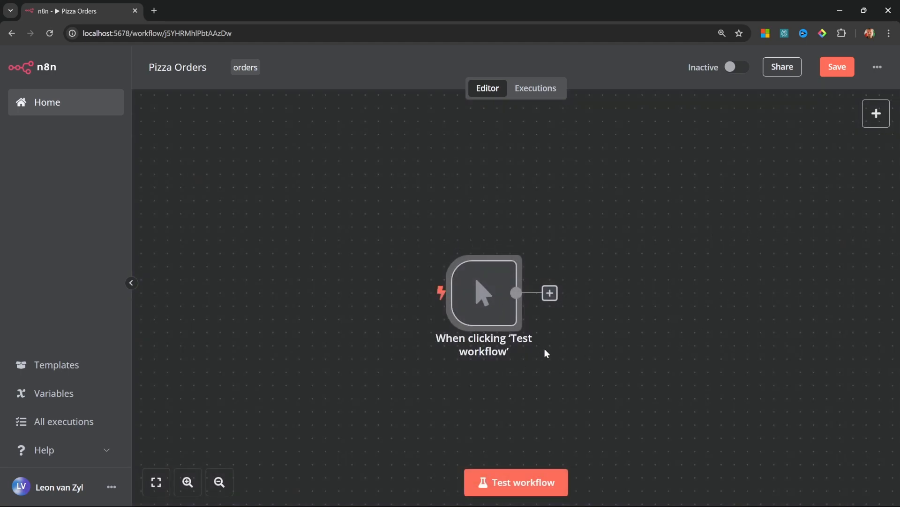
{"action": "left_click", "coordinate": [517, 483]}
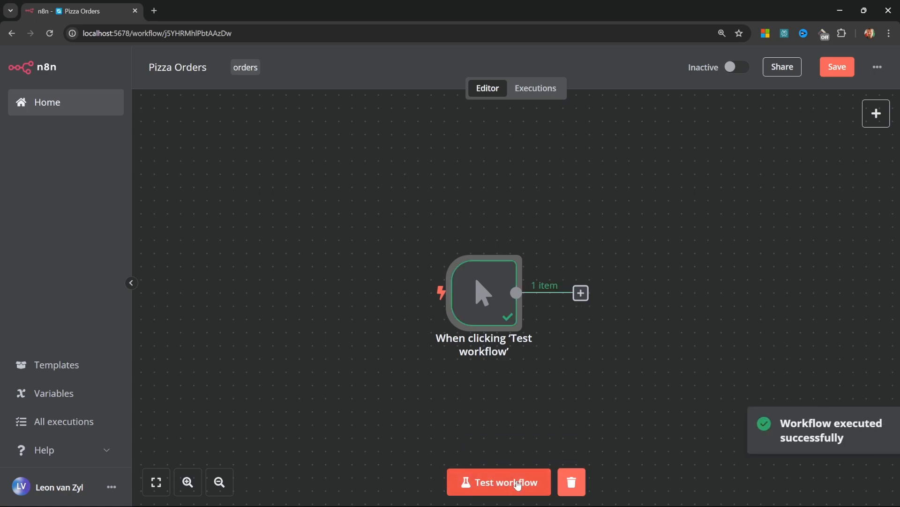
{"action": "mouse_move", "coordinate": [469, 294]}
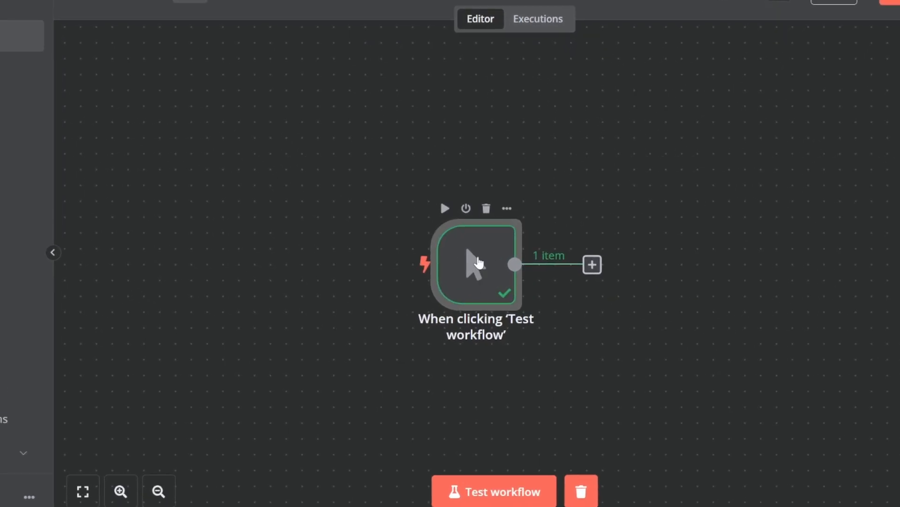
{"action": "left_click", "coordinate": [444, 212]}
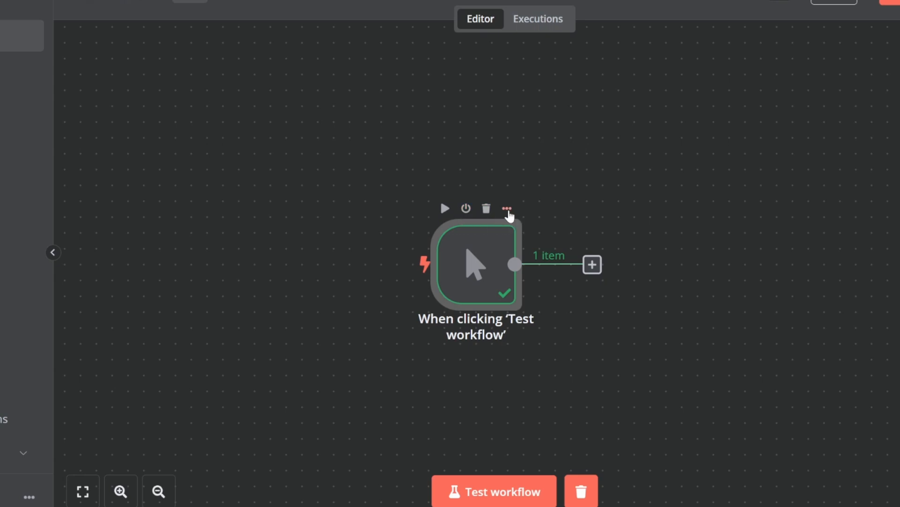
{"action": "left_click", "coordinate": [510, 212]}
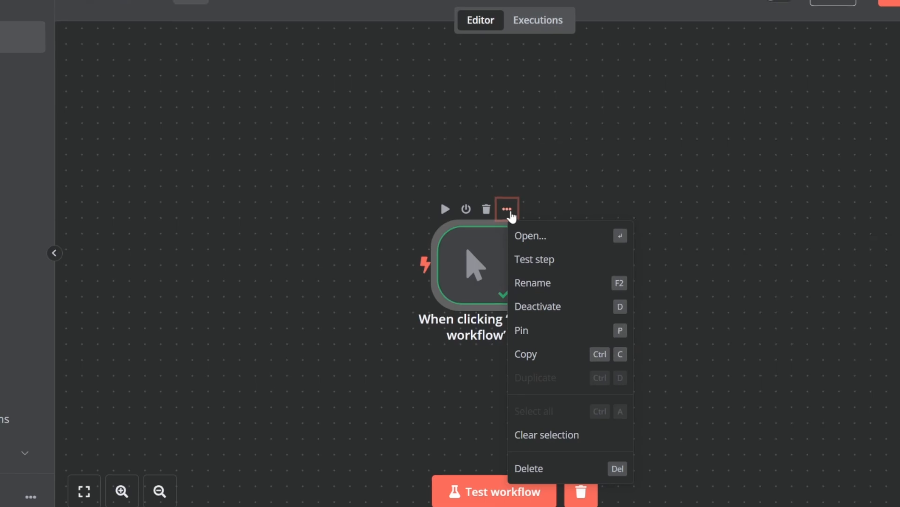
{"action": "key", "text": "Delete"}
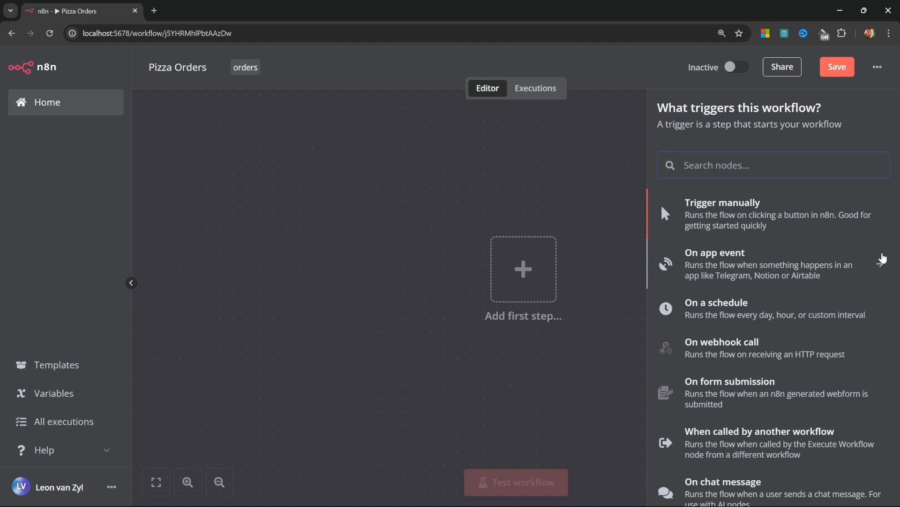
{"action": "left_click", "coordinate": [881, 262]}
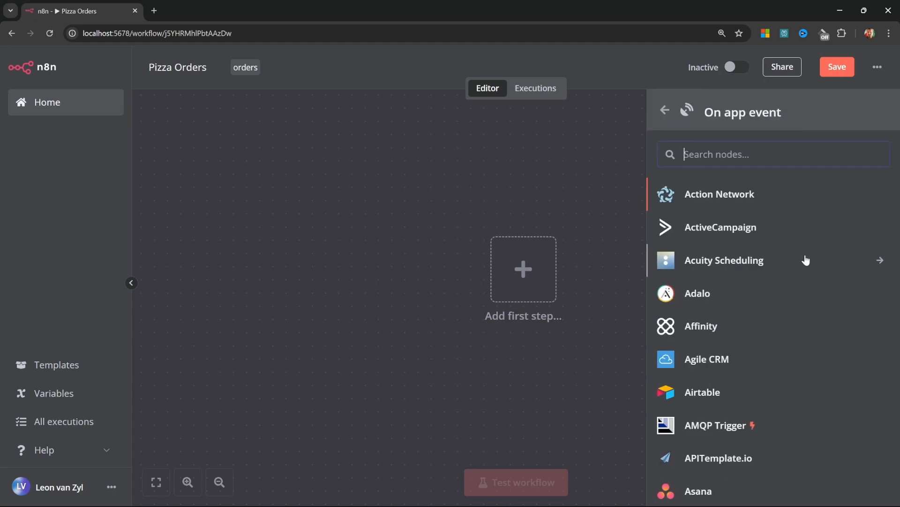
{"action": "scroll", "coordinate": [805, 260], "scroll_direction": "down", "scroll_amount": 13}
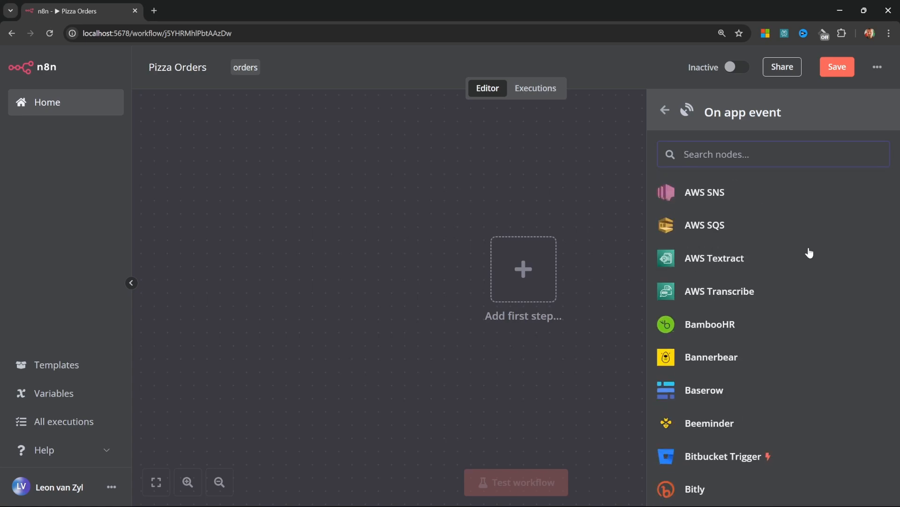
{"action": "scroll", "coordinate": [810, 253], "scroll_direction": "down", "scroll_amount": 15}
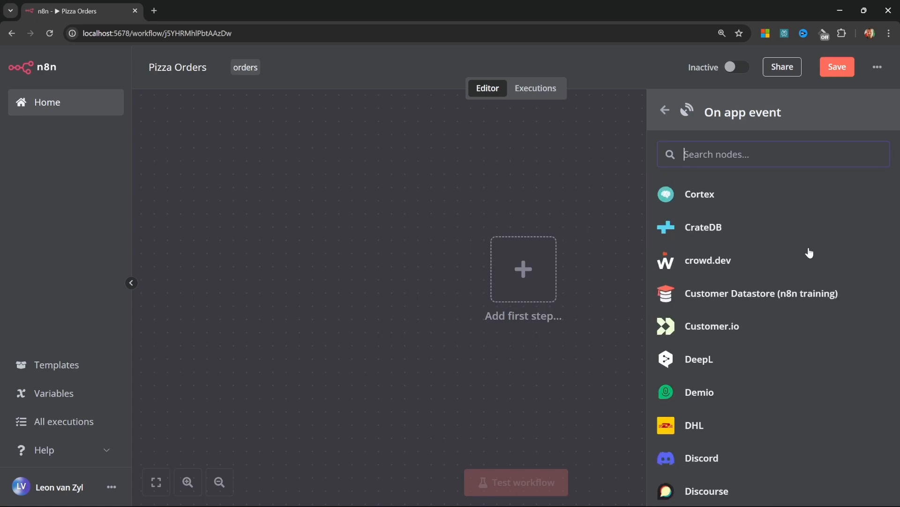
{"action": "scroll", "coordinate": [810, 253], "scroll_direction": "down", "scroll_amount": 13}
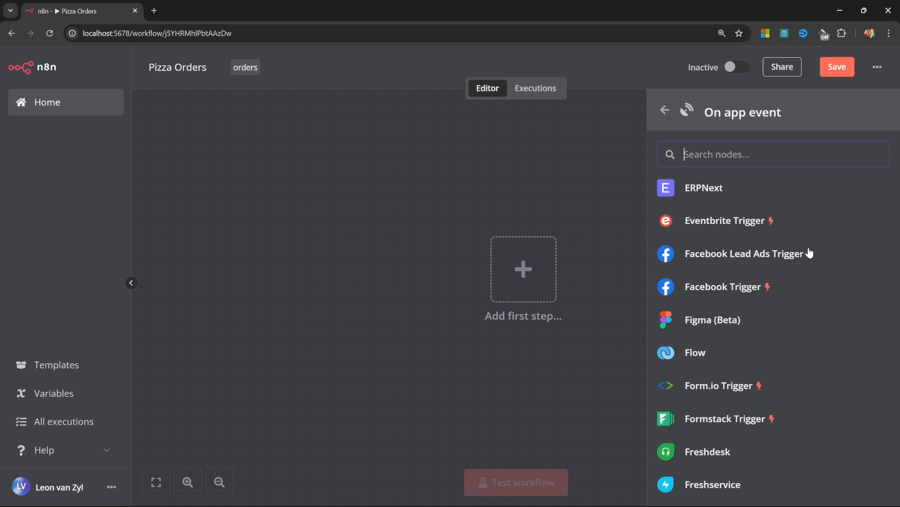
{"action": "scroll", "coordinate": [810, 253], "scroll_direction": "down", "scroll_amount": 3}
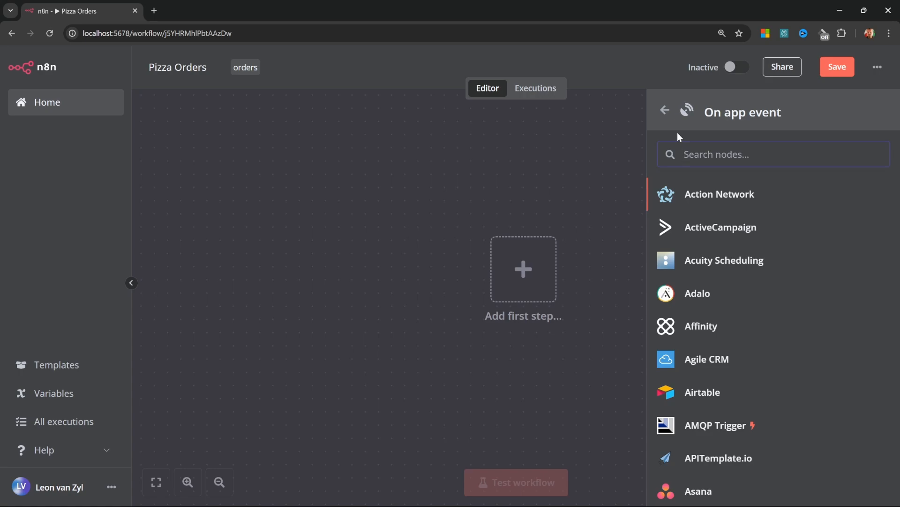
Add an On a schedule trigger, keeping the trigger interval at Days
{"action": "left_click", "coordinate": [665, 110]}
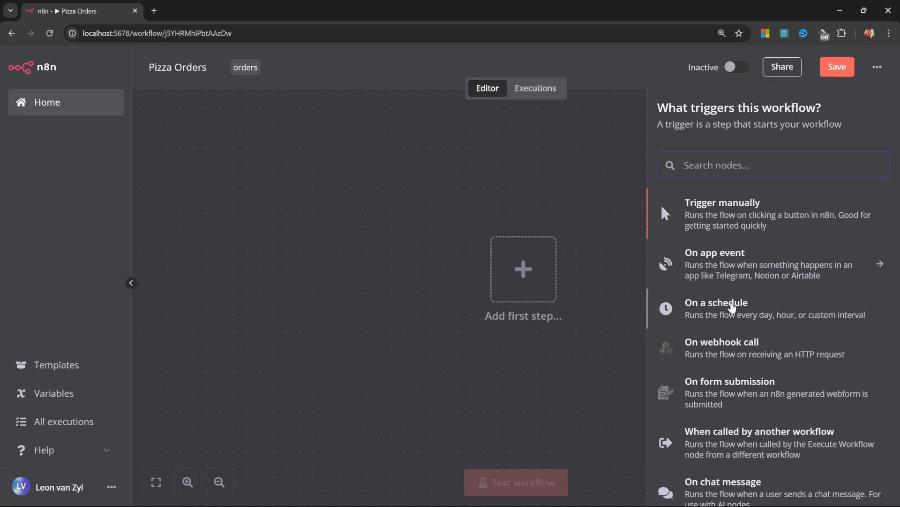
{"action": "left_click", "coordinate": [739, 314]}
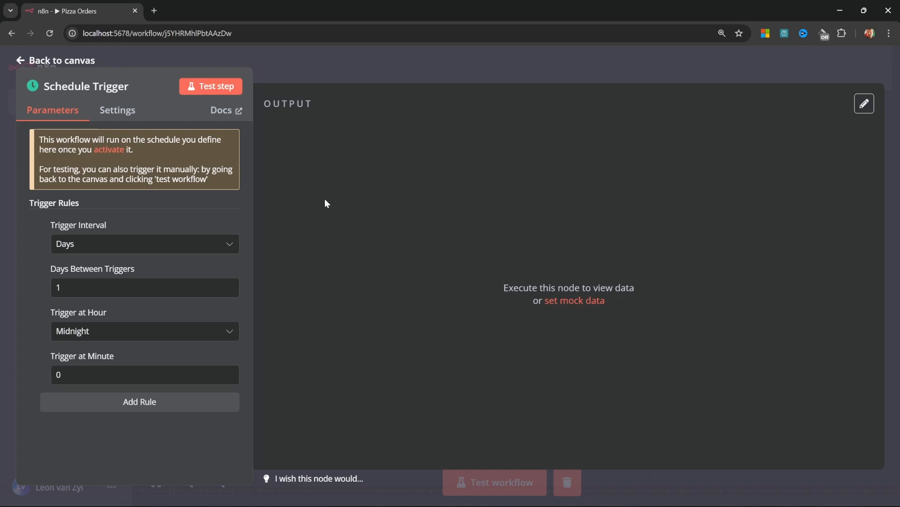
{"action": "left_click", "coordinate": [150, 246]}
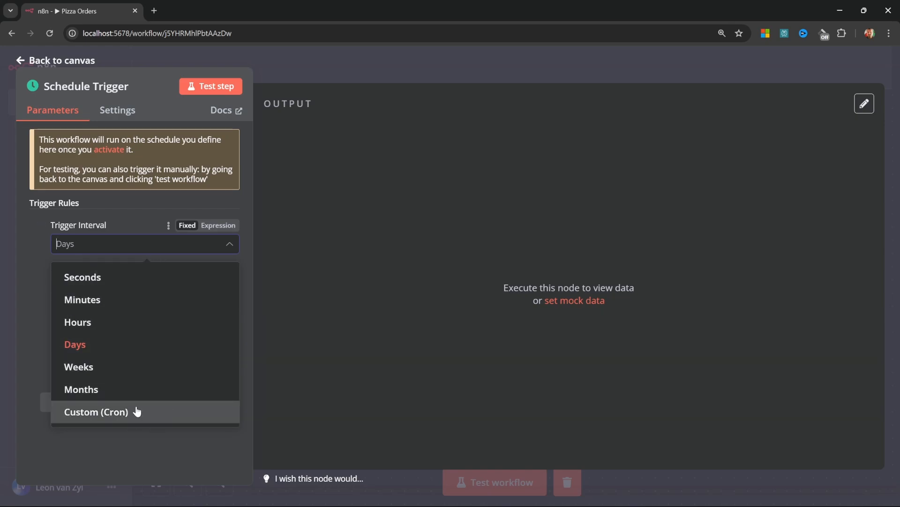
{"action": "left_click", "coordinate": [128, 344]}
Set Days Between Triggers to 1 and keep Trigger at Hour at Midnight
{"action": "left_click", "coordinate": [117, 288]}
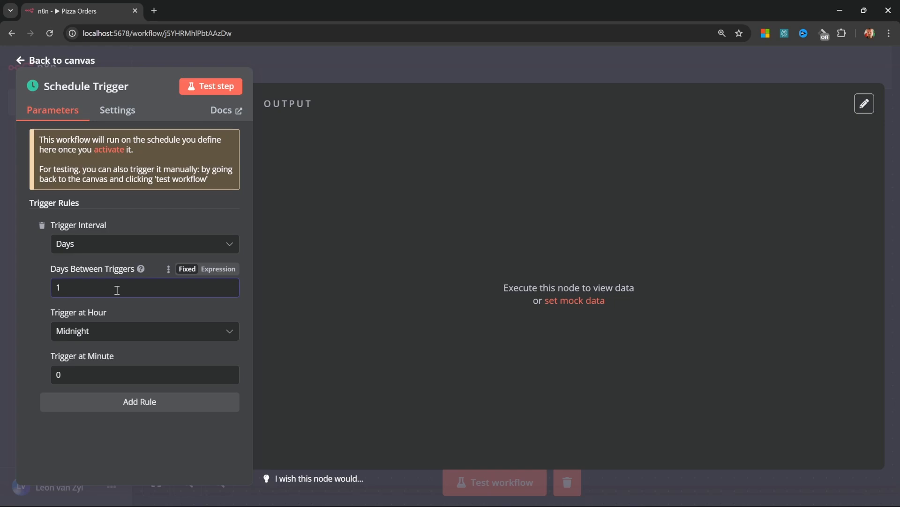
{"action": "key", "text": "BackSpace"}
{"action": "type", "text": "2"}
{"action": "key", "text": "BackSpace"}
{"action": "type", "text": "3"}
{"action": "key", "text": "BackSpace"}
{"action": "type", "text": "1"}
{"action": "left_click", "coordinate": [151, 333]}
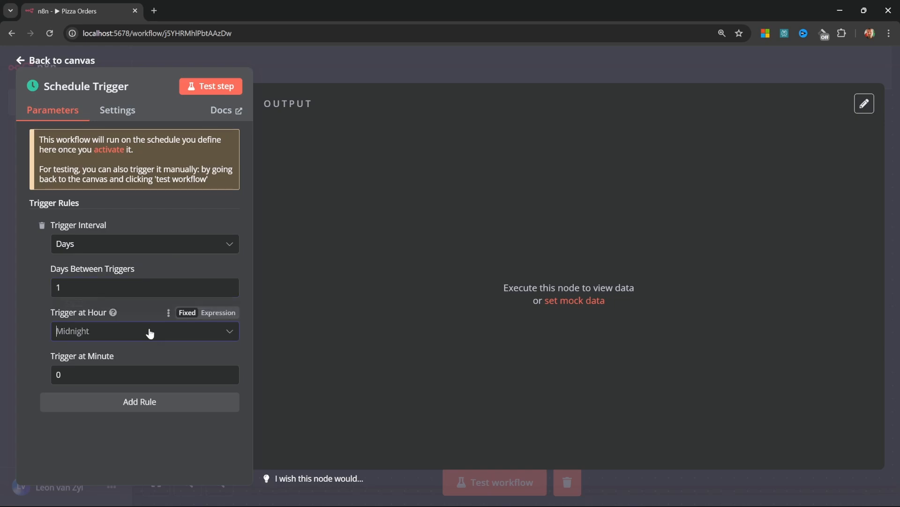
{"action": "left_click", "coordinate": [150, 333]}
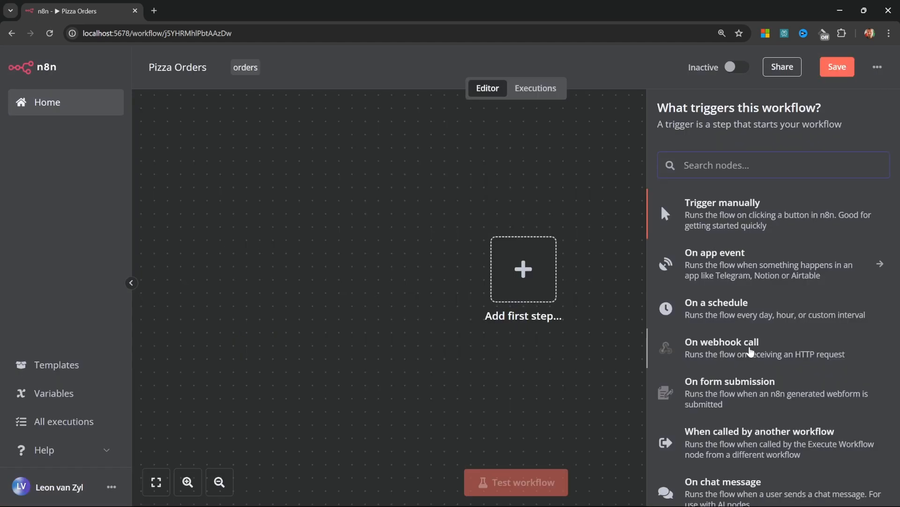
Add an On chat message trigger as the first node and go back to the canvas
{"action": "left_click", "coordinate": [750, 349]}
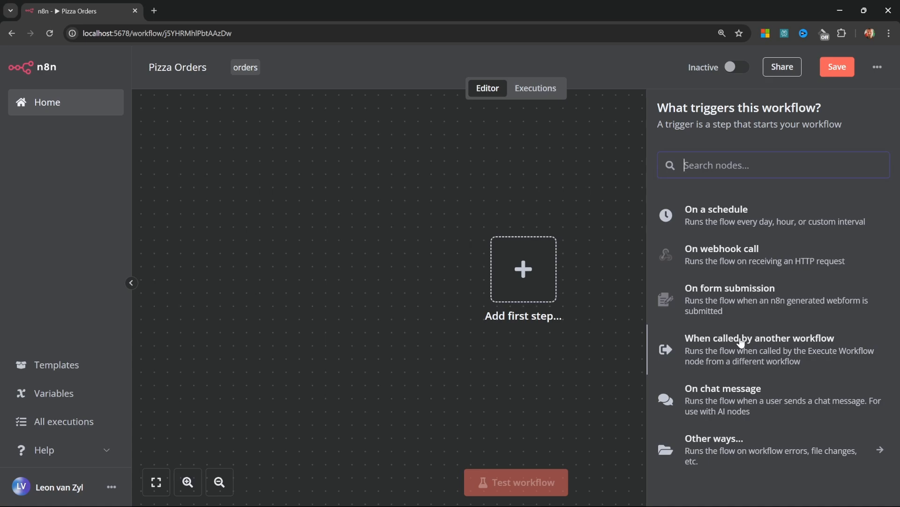
{"action": "left_click", "coordinate": [732, 400]}
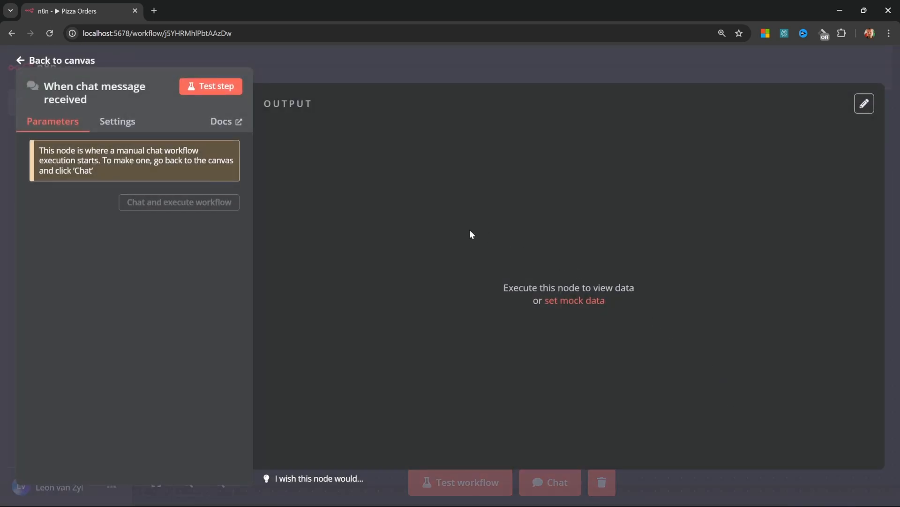
{"action": "left_click", "coordinate": [75, 61]}
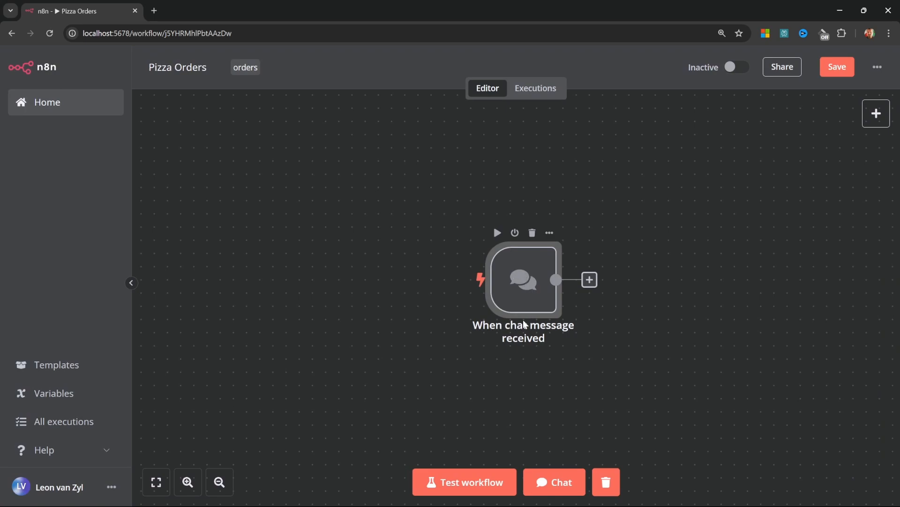
Send the test message 'Hello' in the workflow's test chat
{"action": "left_click", "coordinate": [557, 483]}
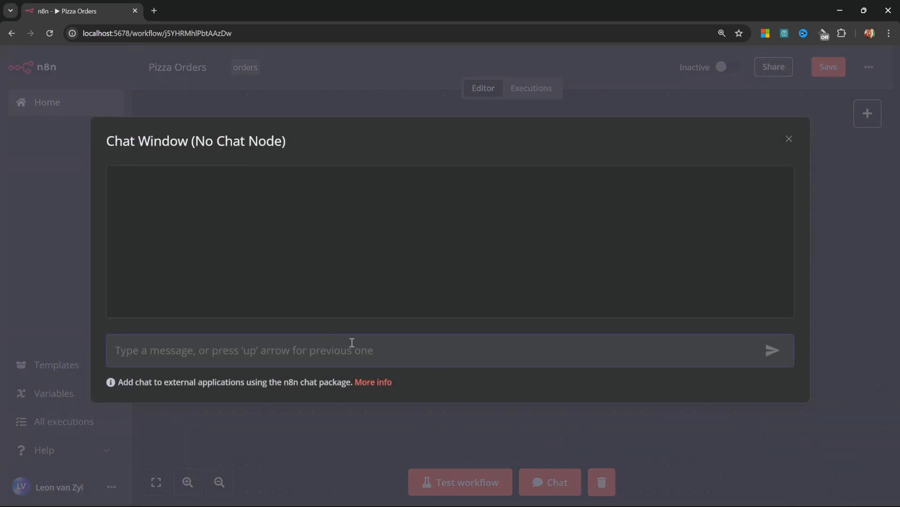
{"action": "type", "text": "Hello"}
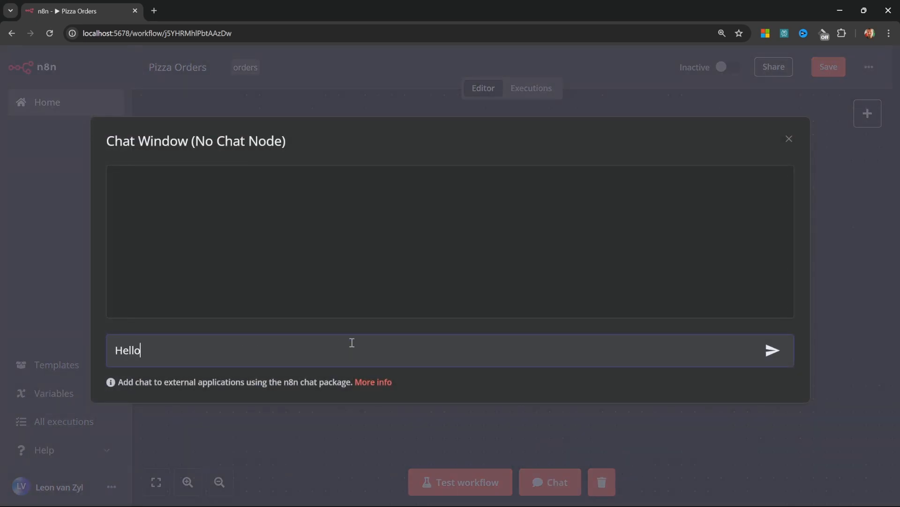
{"action": "key", "text": "Return"}
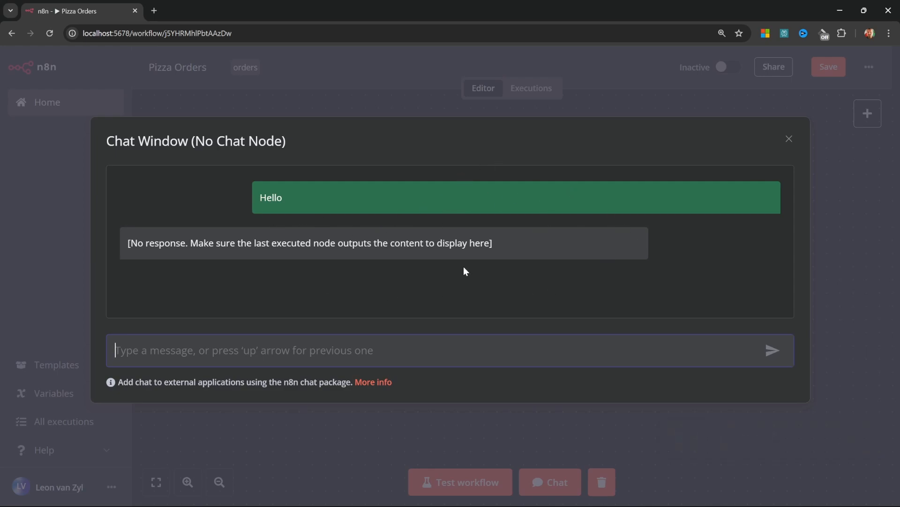
{"action": "left_click", "coordinate": [790, 139]}
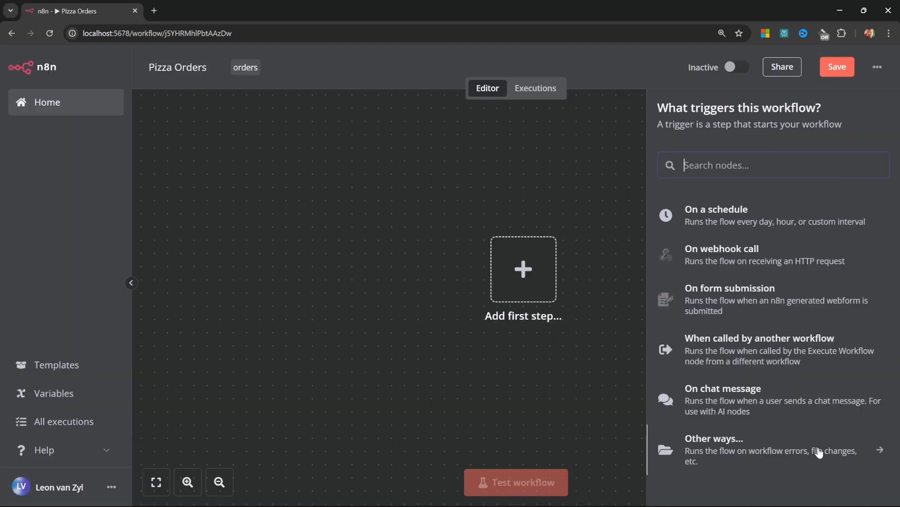
{"action": "left_click", "coordinate": [819, 452]}
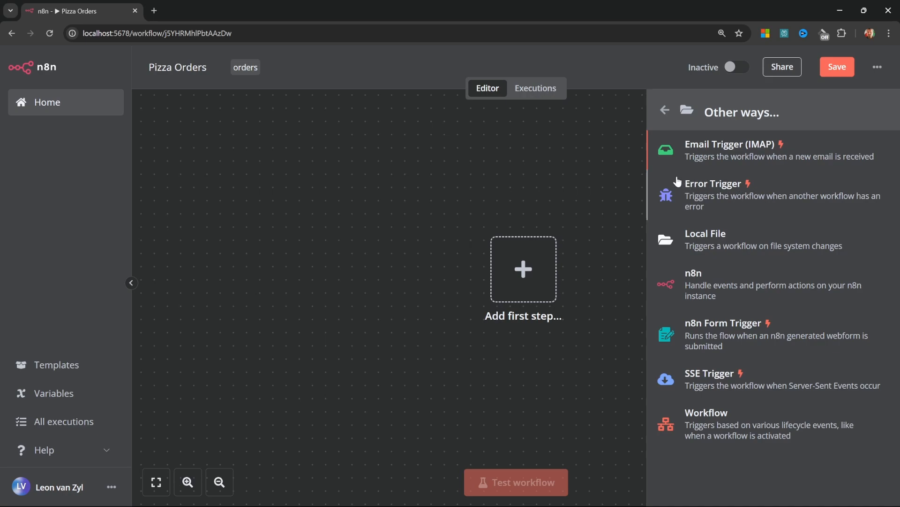
{"action": "left_click", "coordinate": [308, 251]}
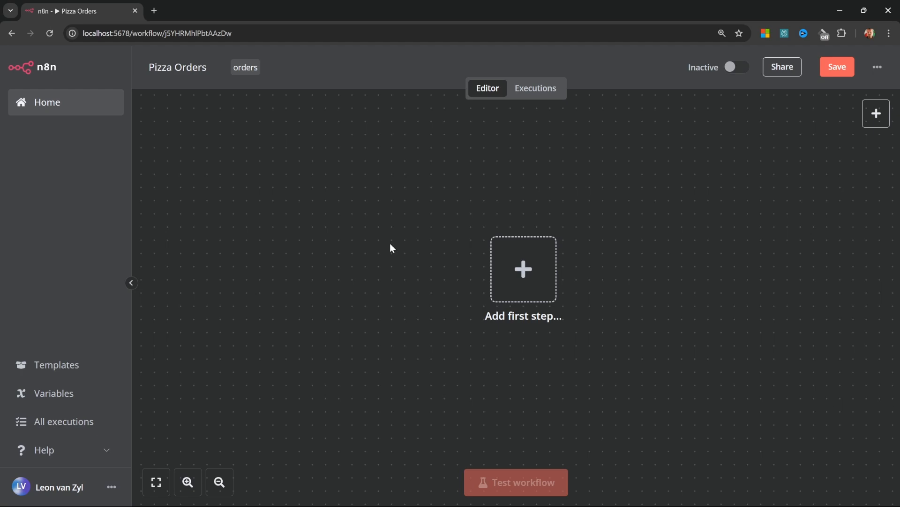
{"action": "left_click", "coordinate": [521, 267]}
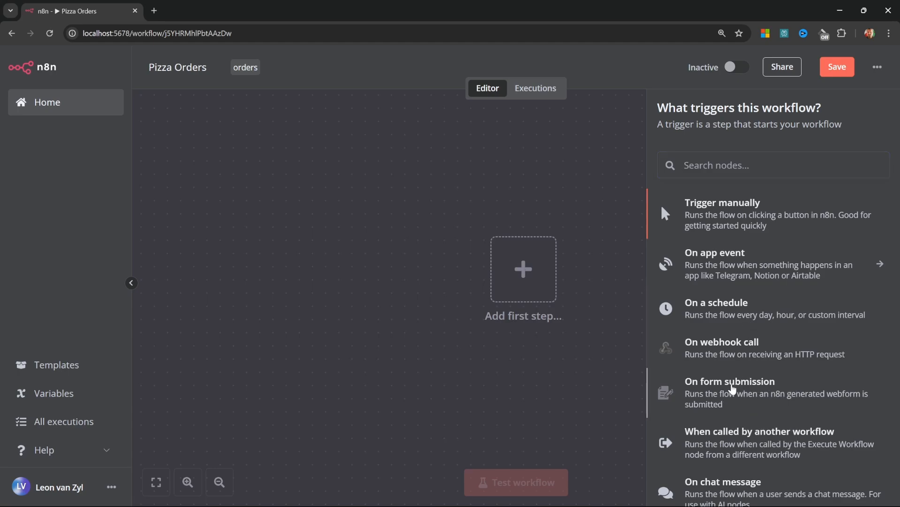
Add an On form submission trigger with Authentication None and form path 'orders'
{"action": "left_click", "coordinate": [733, 388]}
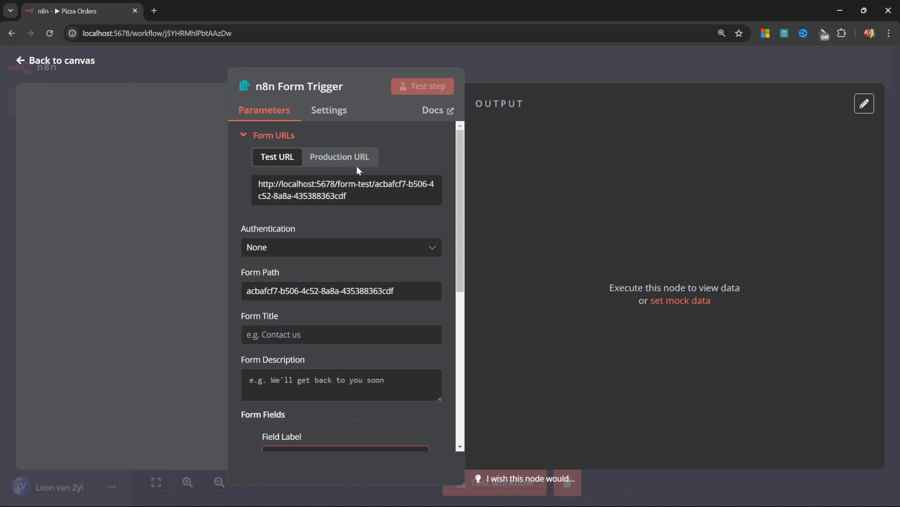
{"action": "left_click", "coordinate": [336, 246]}
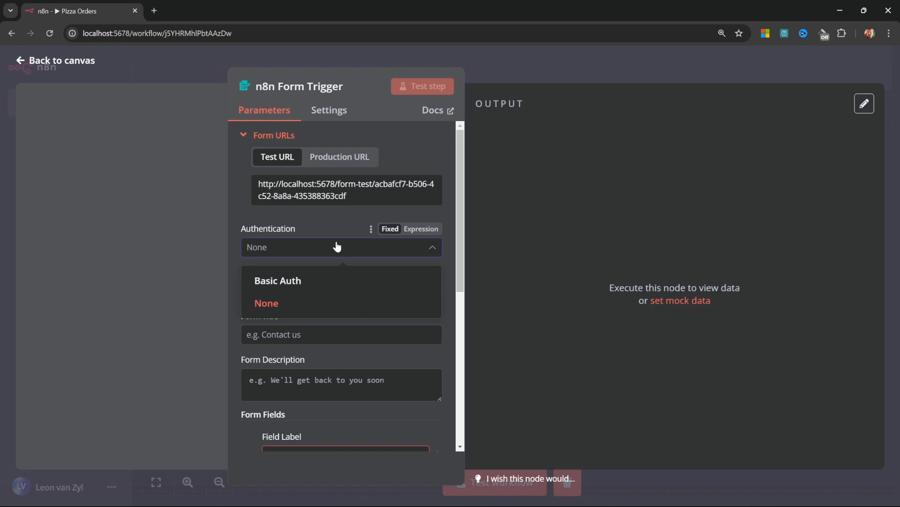
{"action": "left_click", "coordinate": [308, 218]}
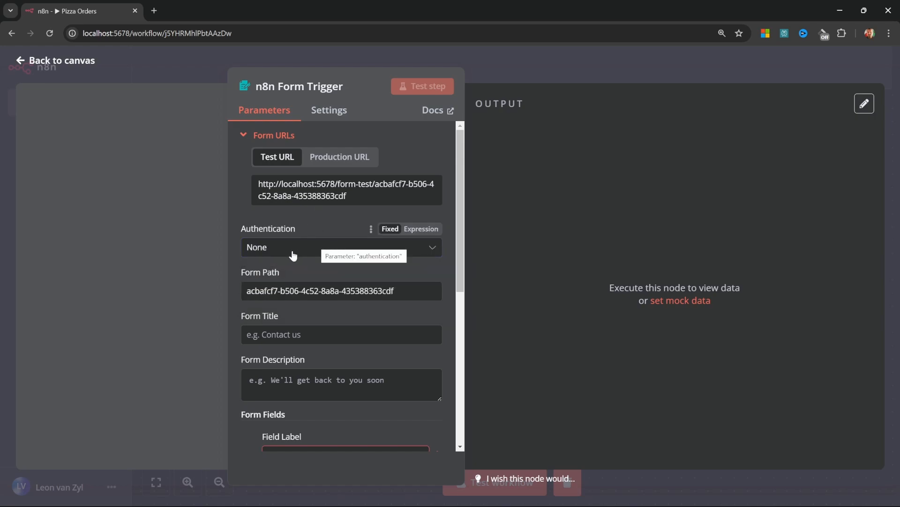
{"action": "left_click_drag", "start_coordinate": [411, 291], "coordinate": [224, 289]}
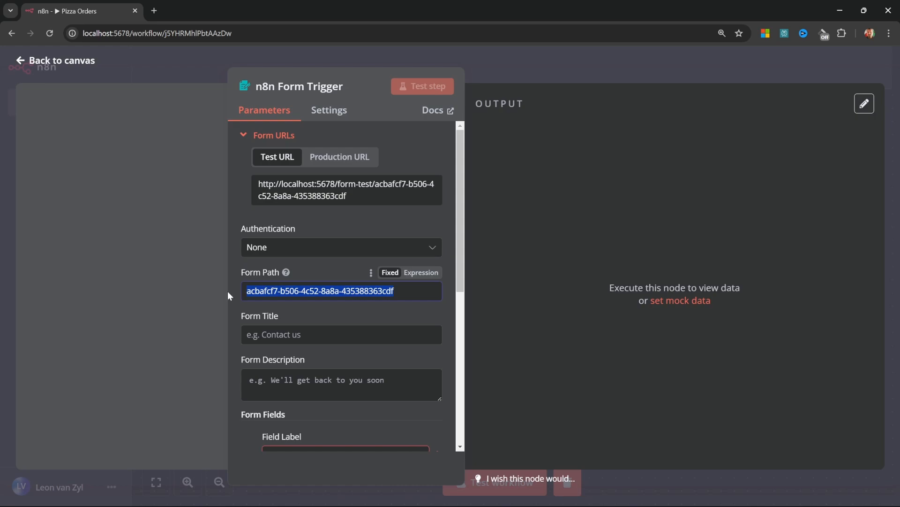
{"action": "type", "text": "orders"}
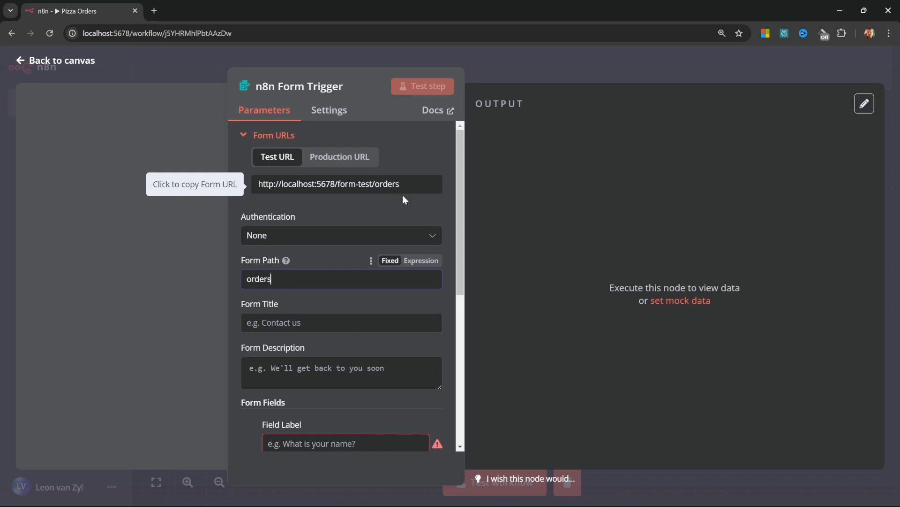
{"action": "left_click", "coordinate": [293, 322]}
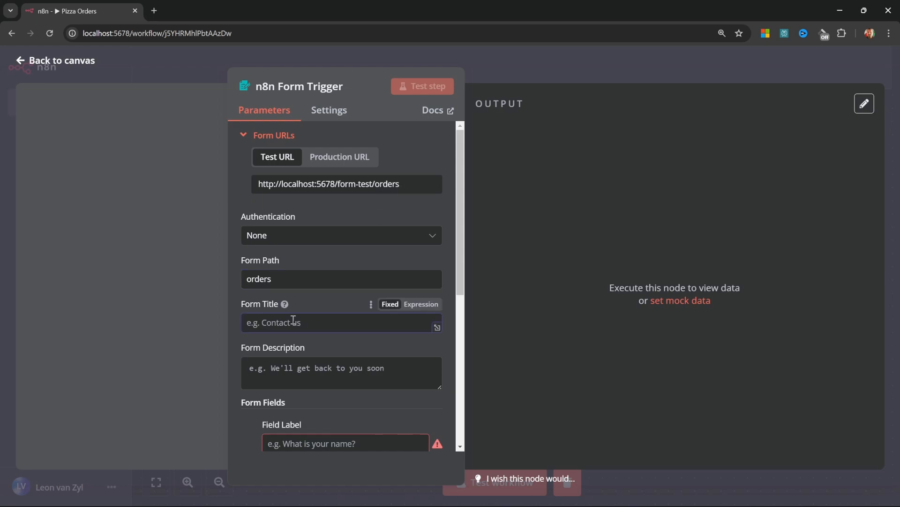
Title the form 'Pizza Orders' with description 'Place your pizza orders here.'
{"action": "type", "text": "Pizza Orders"}
{"action": "scroll", "coordinate": [328, 300], "scroll_direction": "down", "scroll_amount": 2}
{"action": "left_click", "coordinate": [347, 271]}
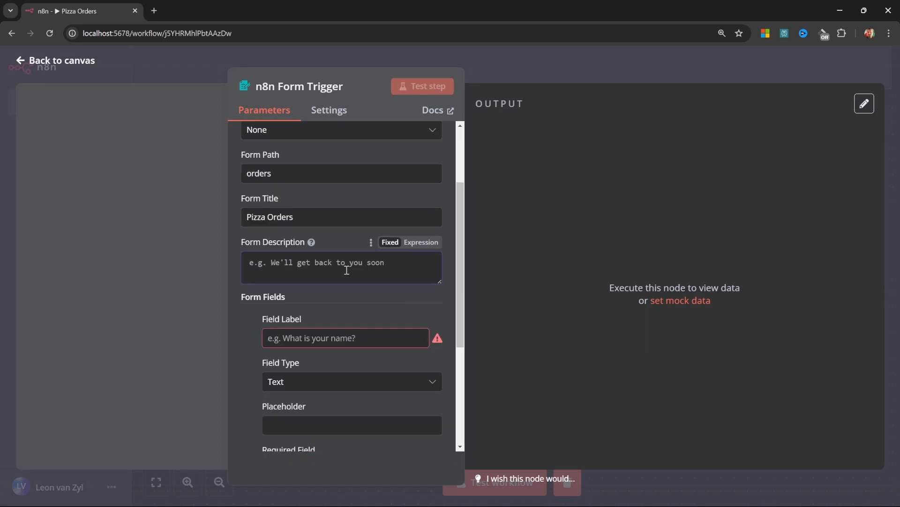
{"action": "type", "text": "Place your pizza orders here."}
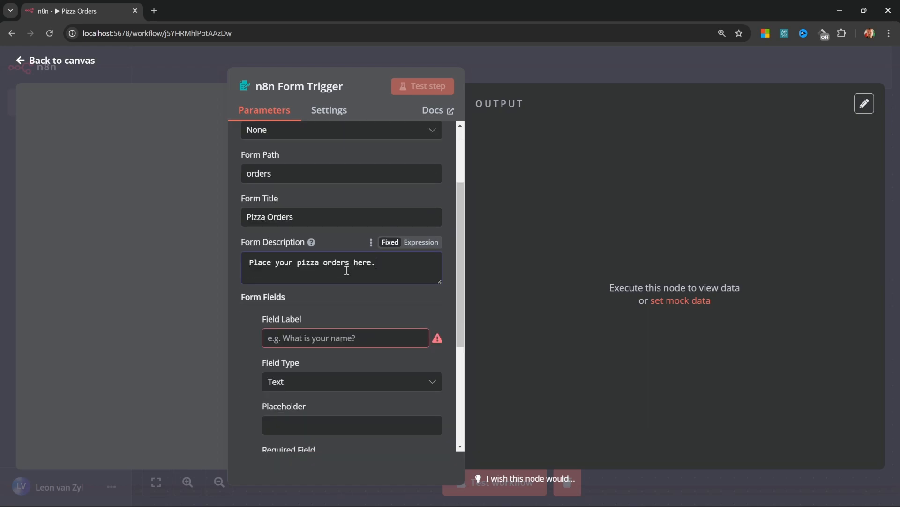
{"action": "scroll", "coordinate": [406, 266], "scroll_direction": "down", "scroll_amount": 2}
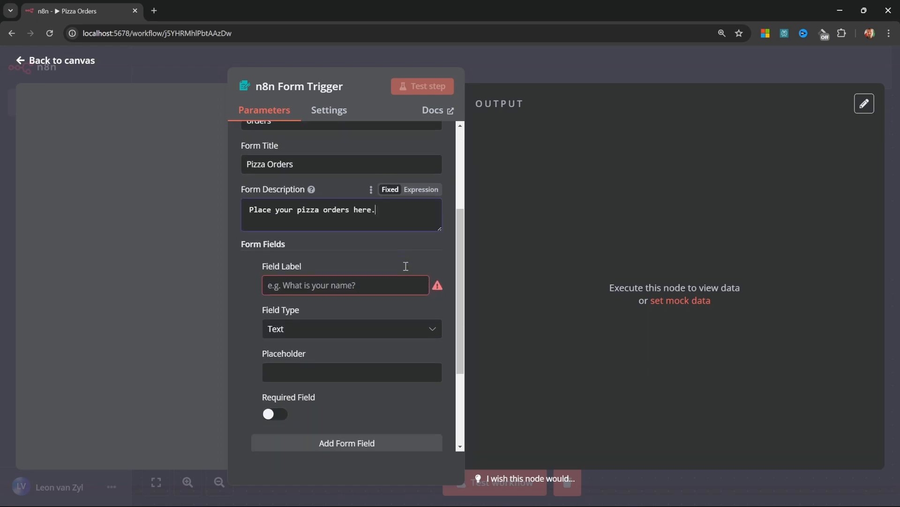
Add a required 'Your name' text field with placeholder 'Enter your name here..', plus a second field
{"action": "left_click", "coordinate": [364, 234]}
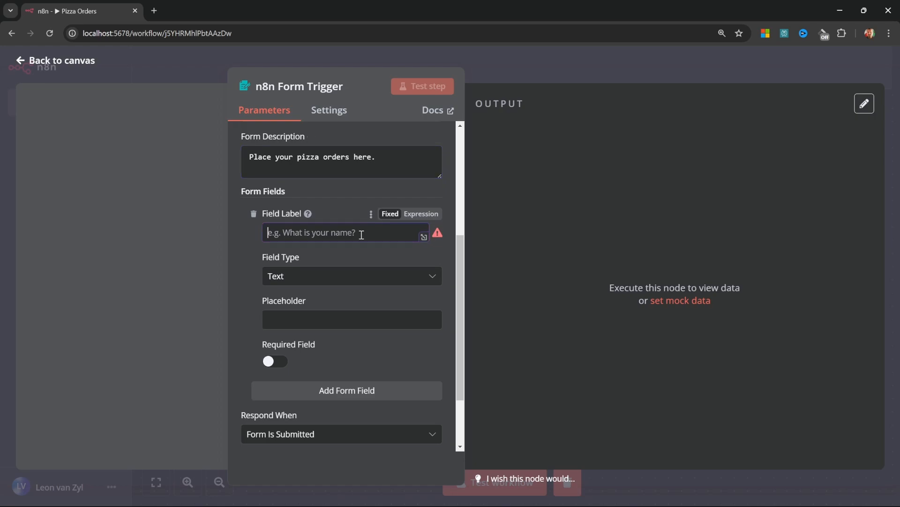
{"action": "type", "text": "Your name"}
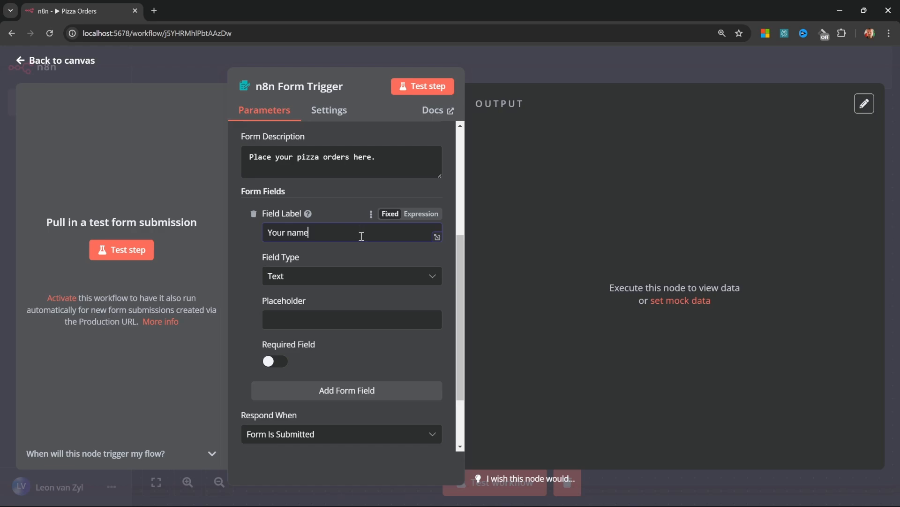
{"action": "left_click", "coordinate": [312, 282]}
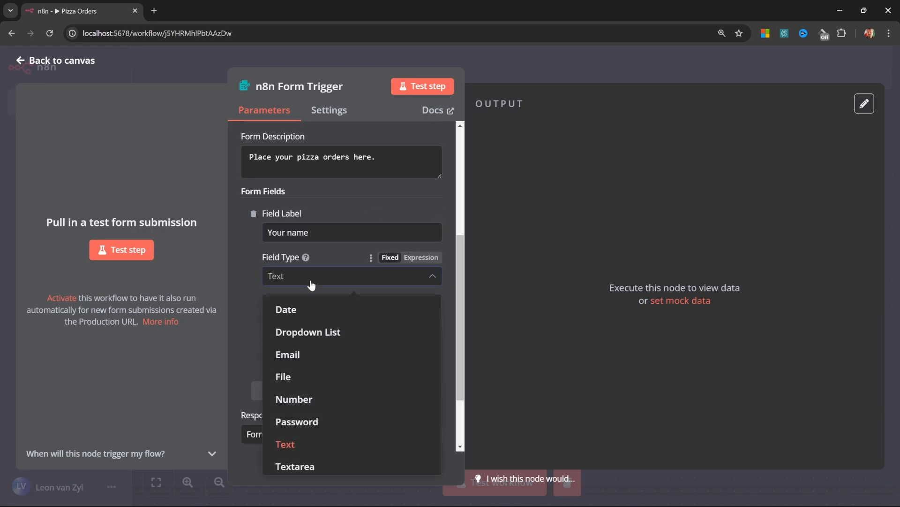
{"action": "left_click", "coordinate": [286, 445]}
{"action": "left_click", "coordinate": [317, 316]}
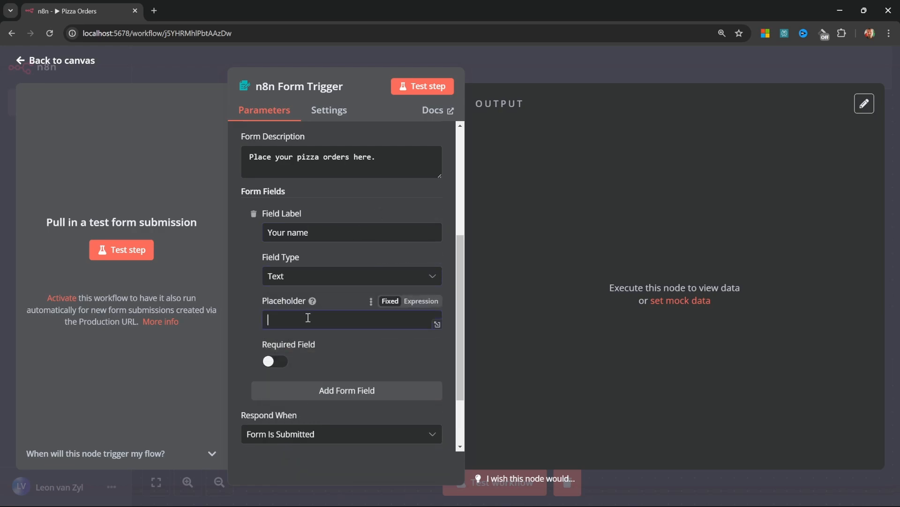
{"action": "type", "text": "Enter your name here.."}
{"action": "scroll", "coordinate": [386, 323], "scroll_direction": "up", "scroll_amount": 1}
{"action": "left_click", "coordinate": [282, 383]}
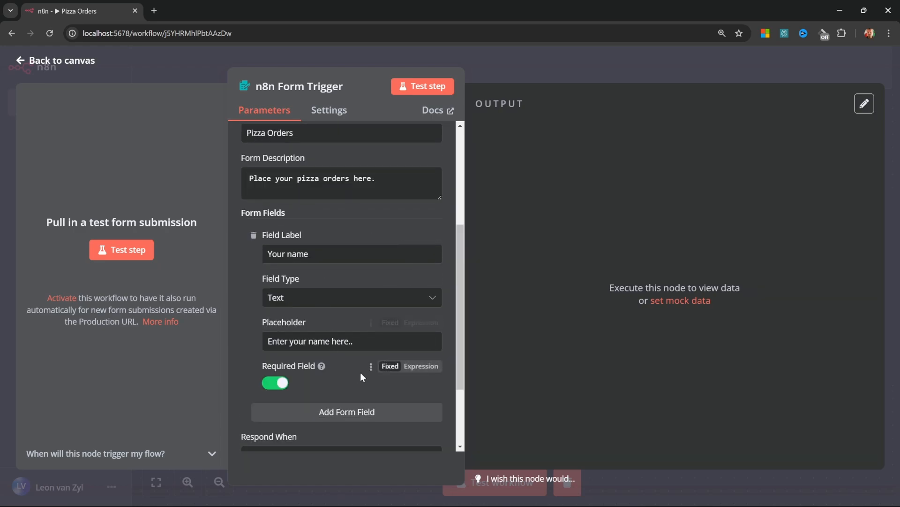
{"action": "left_click", "coordinate": [359, 417]}
{"action": "scroll", "coordinate": [354, 408], "scroll_direction": "down", "scroll_amount": 3}
{"action": "left_click", "coordinate": [347, 328]}
Make the second field a 'Pizza' dropdown offering Margherita, Pepperoni, Hawaiian and Veggie
{"action": "type", "text": "Pizza"}
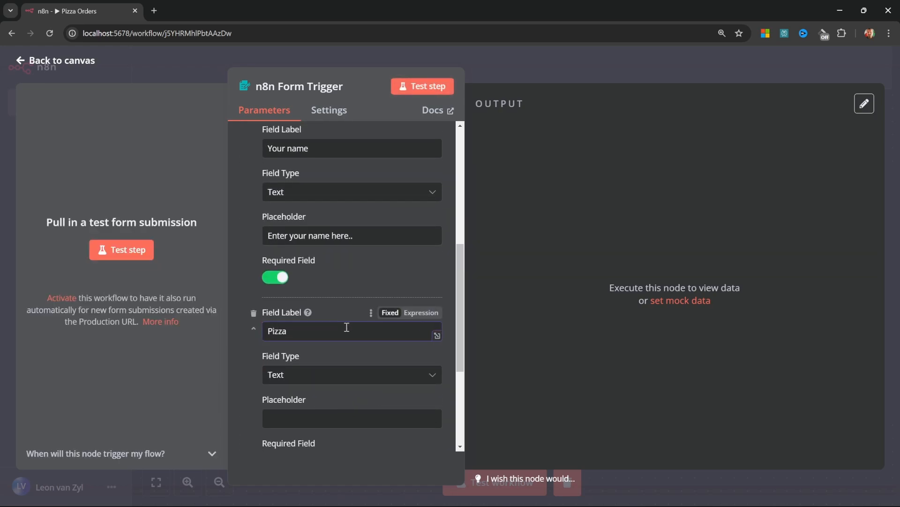
{"action": "left_click", "coordinate": [336, 375]}
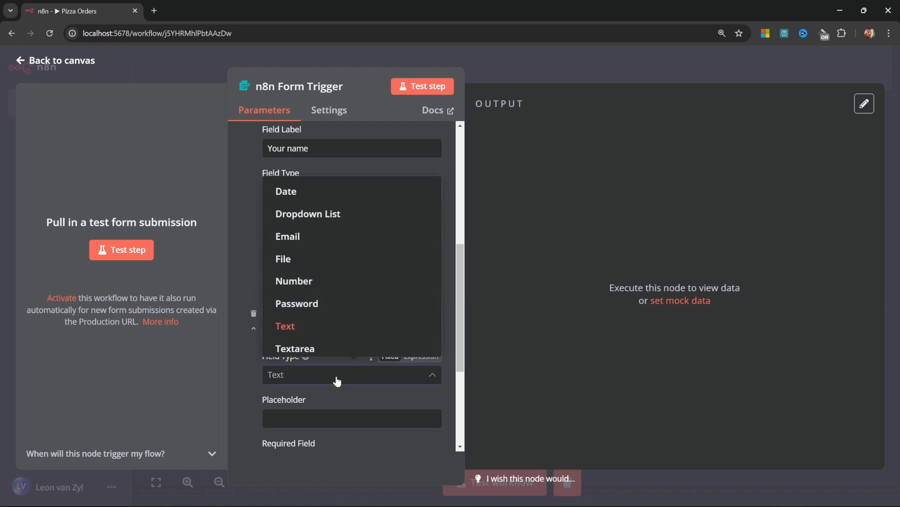
{"action": "left_click", "coordinate": [325, 226]}
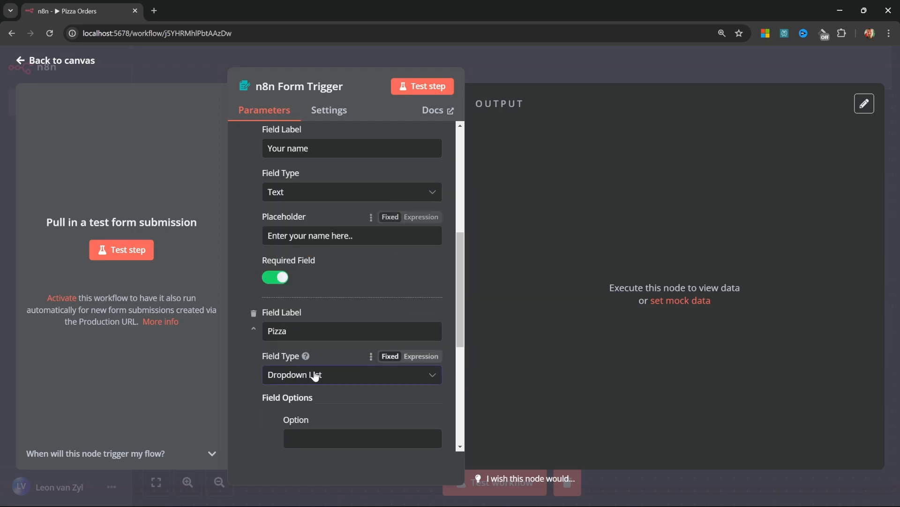
{"action": "scroll", "coordinate": [337, 281], "scroll_direction": "down", "scroll_amount": 4}
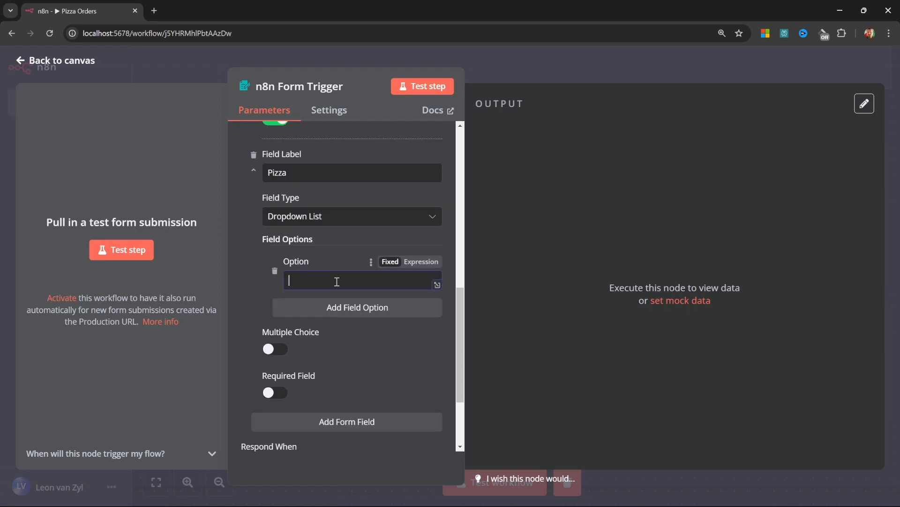
{"action": "type", "text": "Margherita"}
{"action": "left_click", "coordinate": [361, 311]}
{"action": "type", "text": "Pepperoni"}
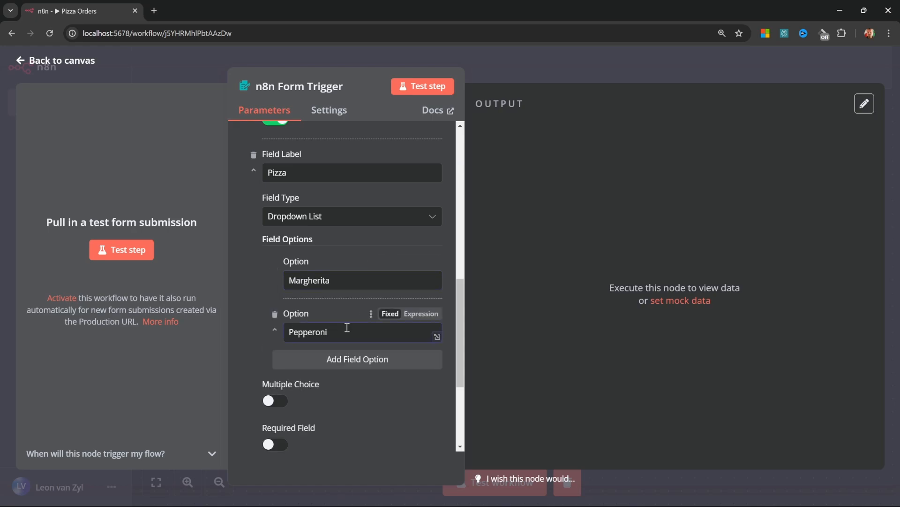
{"action": "left_click", "coordinate": [356, 359]}
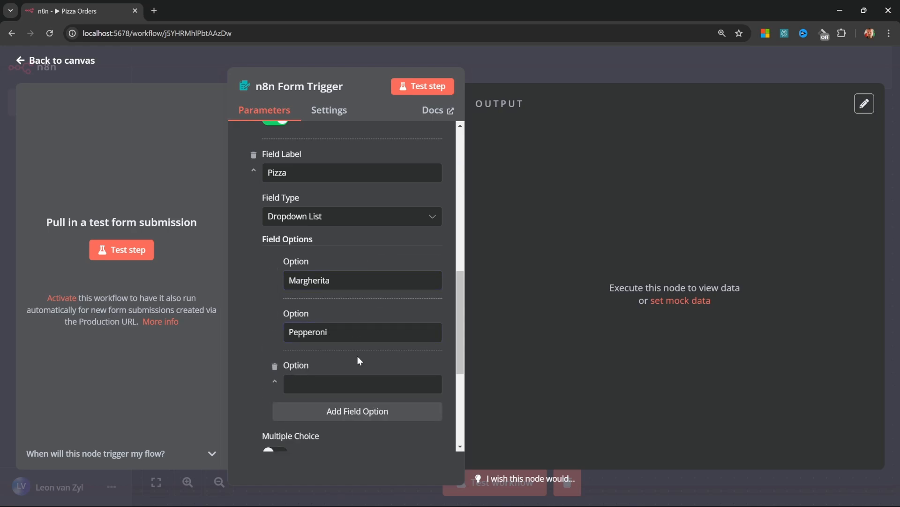
{"action": "type", "text": "Hawaiian"}
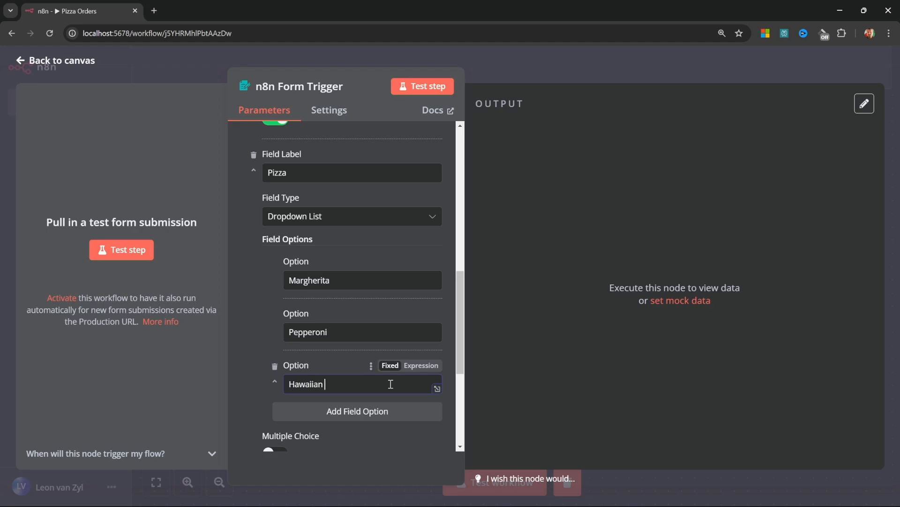
{"action": "left_click", "coordinate": [342, 417]}
{"action": "type", "text": "Veggie"}
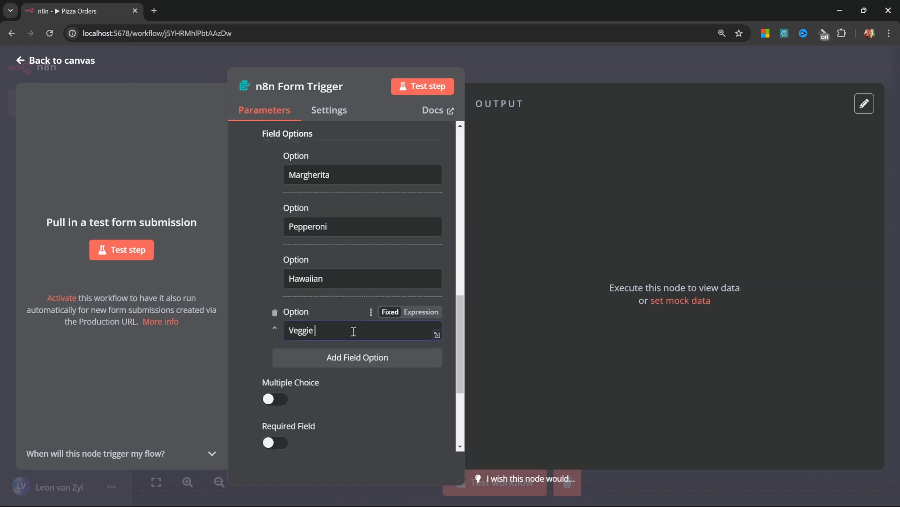
Make the Pizza field required and add a third form field
{"action": "scroll", "coordinate": [284, 330], "scroll_direction": "down", "scroll_amount": 1}
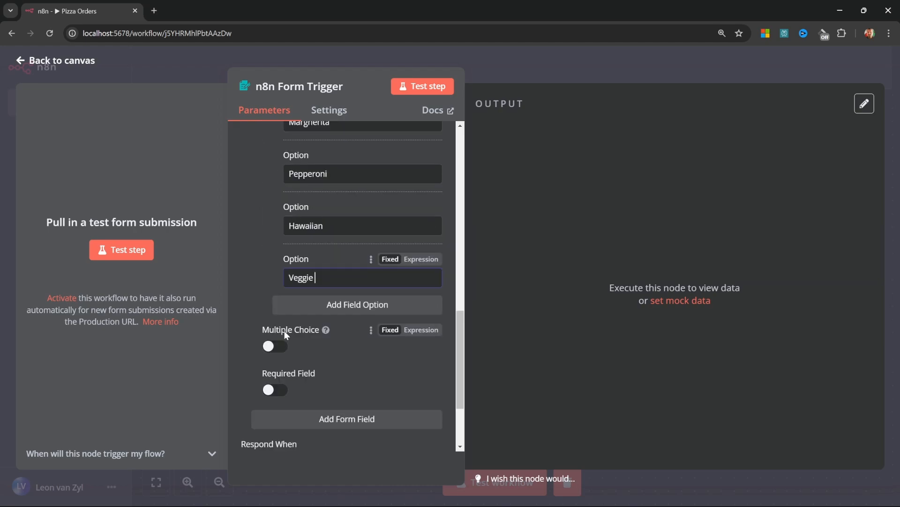
{"action": "left_click", "coordinate": [269, 392]}
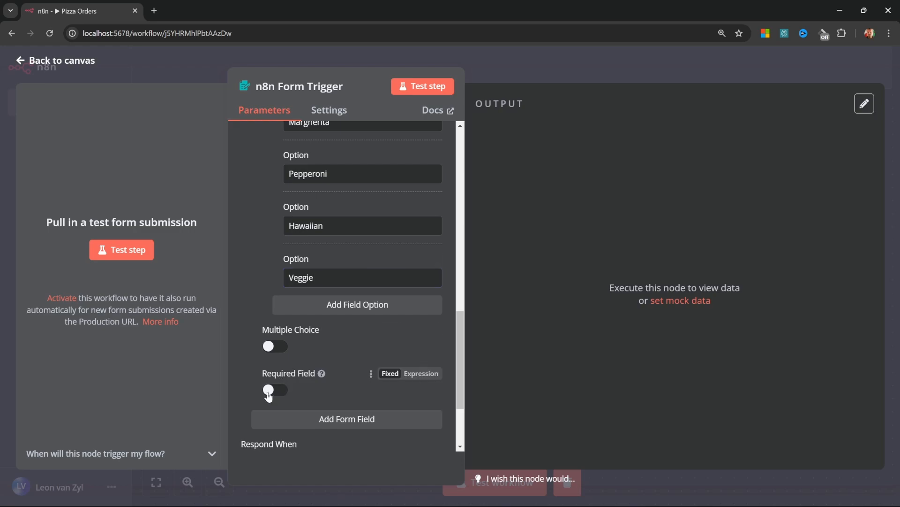
{"action": "left_click", "coordinate": [276, 389]}
{"action": "scroll", "coordinate": [290, 389], "scroll_direction": "down", "scroll_amount": 2}
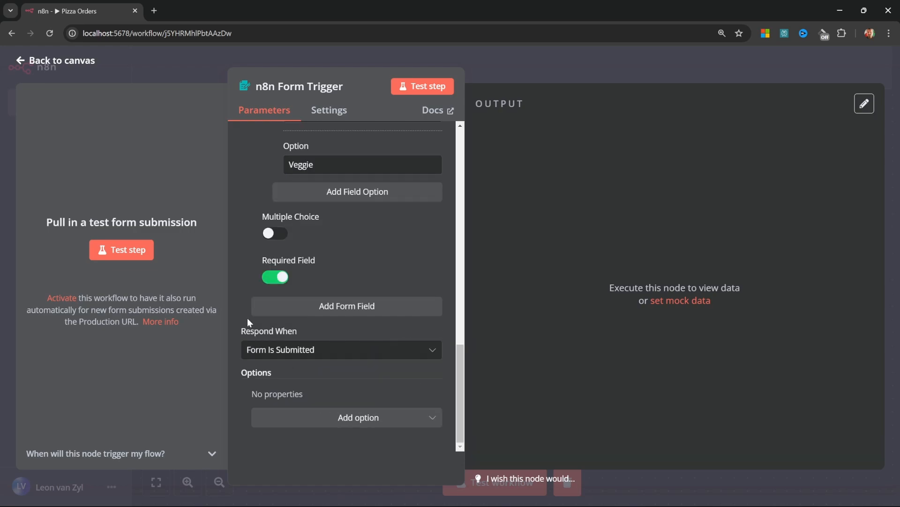
{"action": "left_click", "coordinate": [344, 304]}
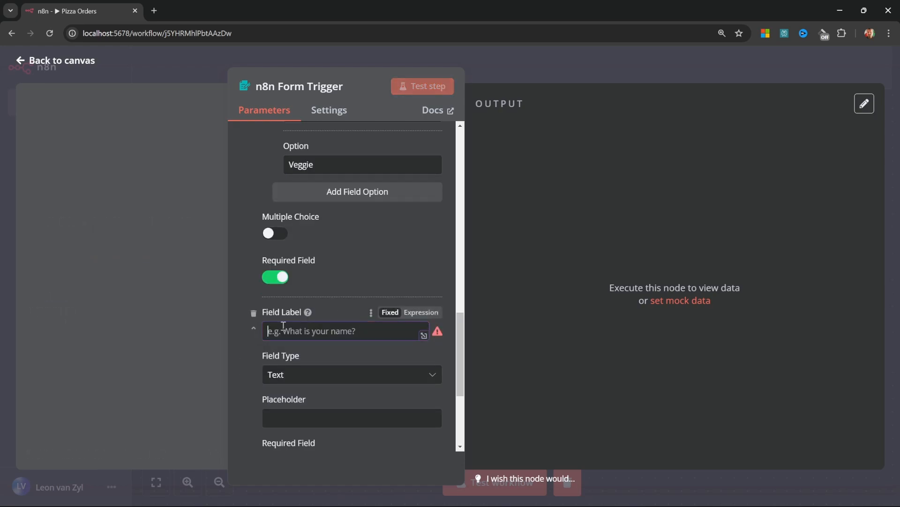
Make 'Size' a required dropdown field with Small, Medium and Large options, then return to the canvas
{"action": "type", "text": "Size"}
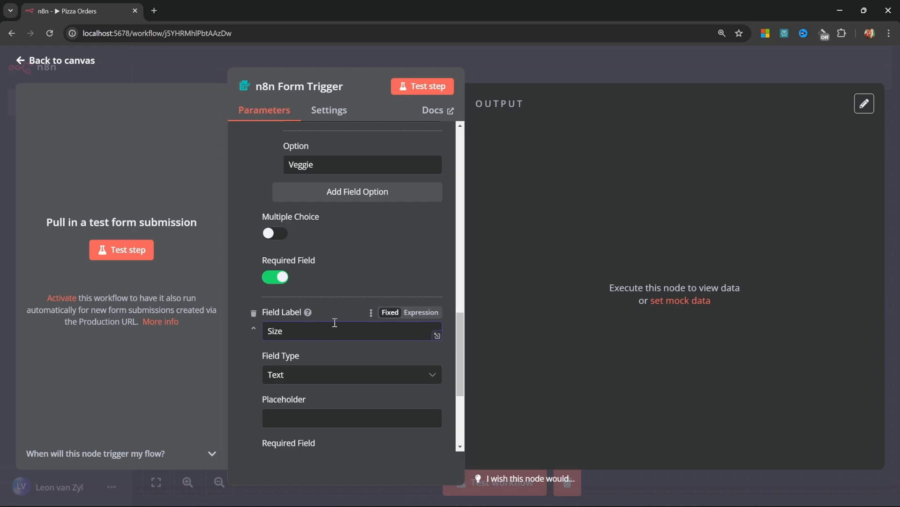
{"action": "scroll", "coordinate": [334, 322], "scroll_direction": "down", "scroll_amount": 2}
{"action": "left_click", "coordinate": [332, 269]}
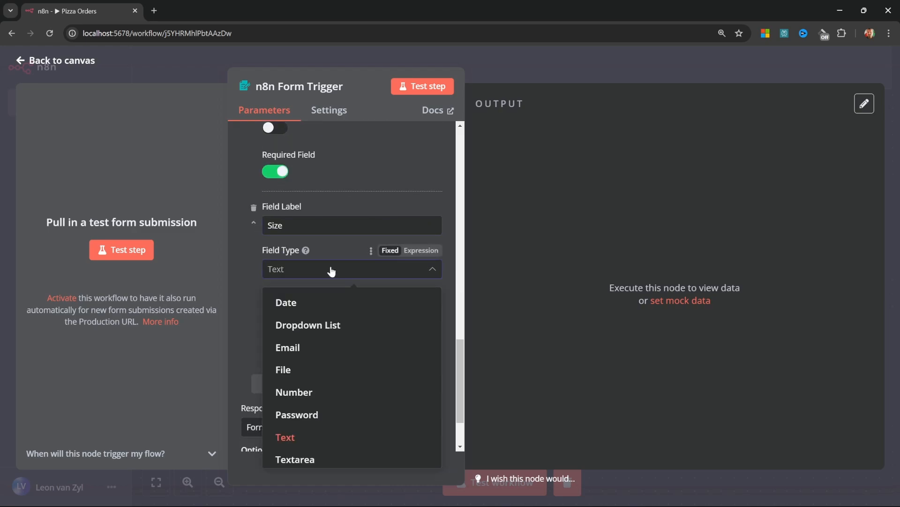
{"action": "left_click", "coordinate": [318, 326]}
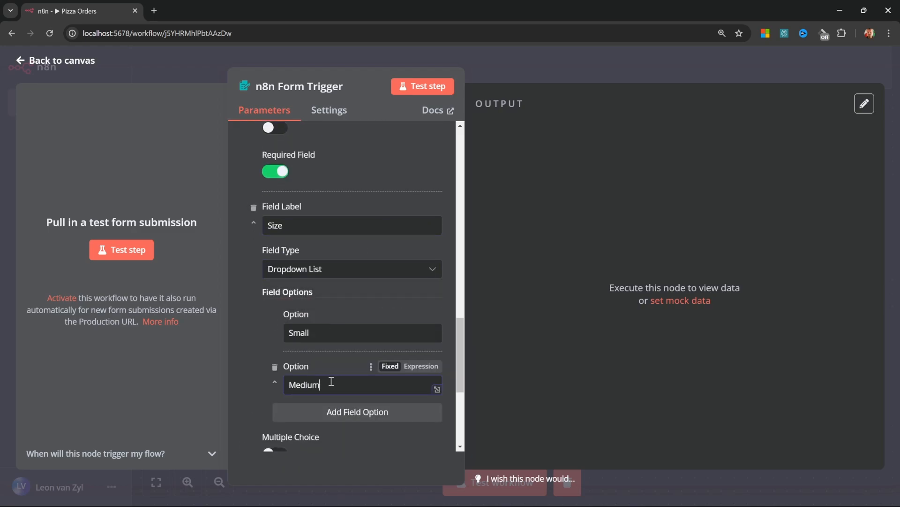
{"action": "scroll", "coordinate": [331, 381], "scroll_direction": "down", "scroll_amount": 3}
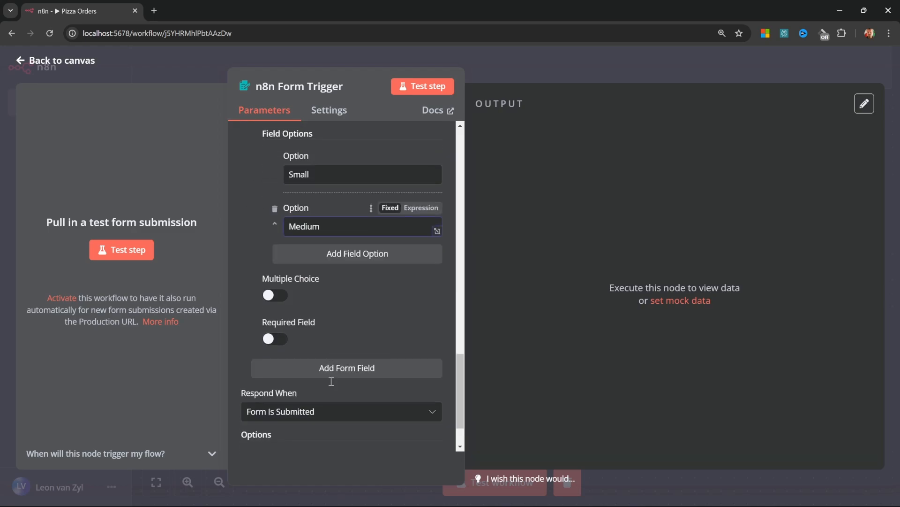
{"action": "left_click", "coordinate": [365, 257]}
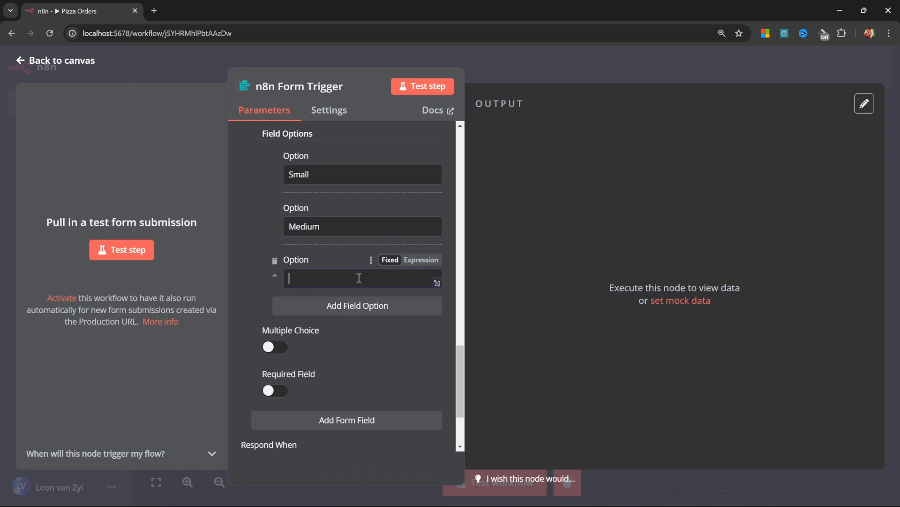
{"action": "type", "text": "Large"}
{"action": "left_click", "coordinate": [275, 391]}
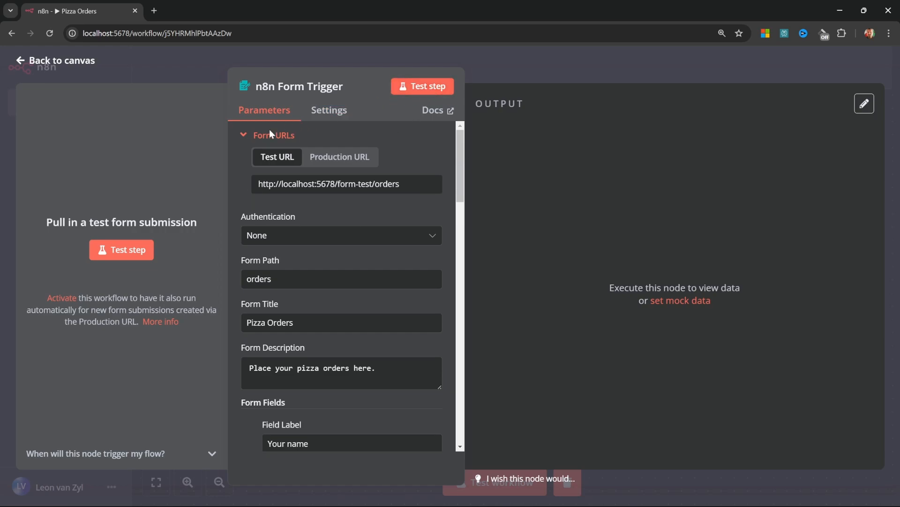
{"action": "left_click", "coordinate": [60, 58]}
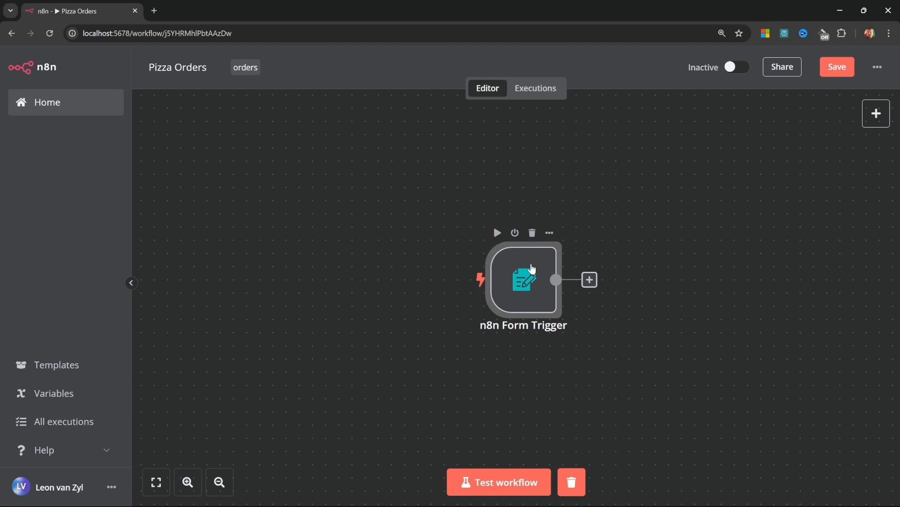
Reopen the Form Trigger and start listening for a test submission, with the form shown full screen
{"action": "double_click", "coordinate": [532, 270]}
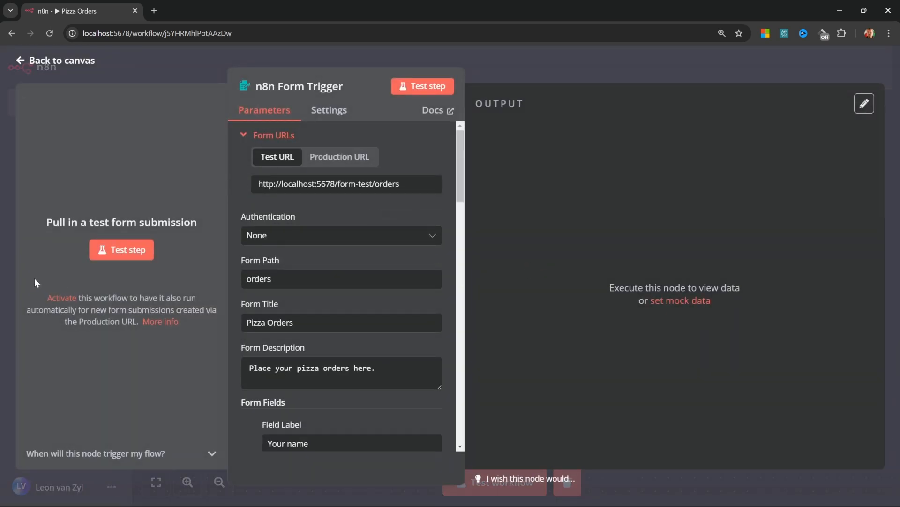
{"action": "left_click", "coordinate": [127, 250]}
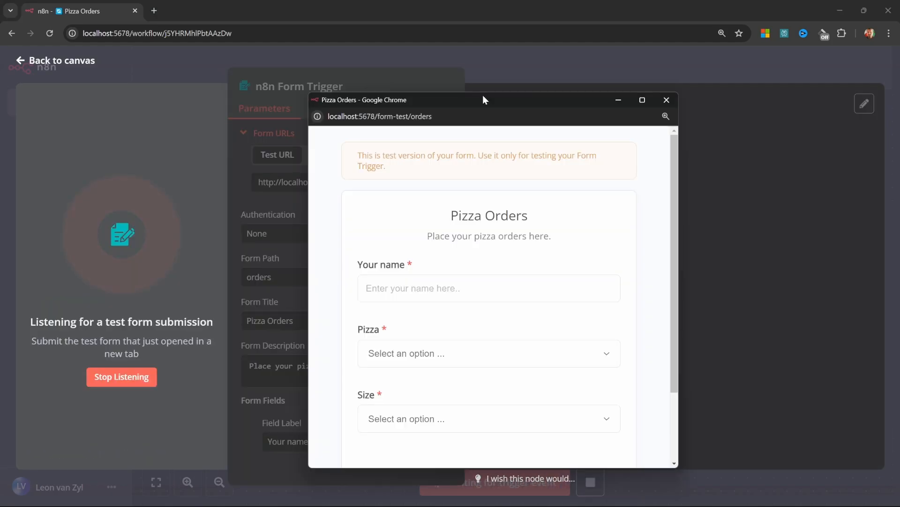
{"action": "double_click", "coordinate": [482, 93]}
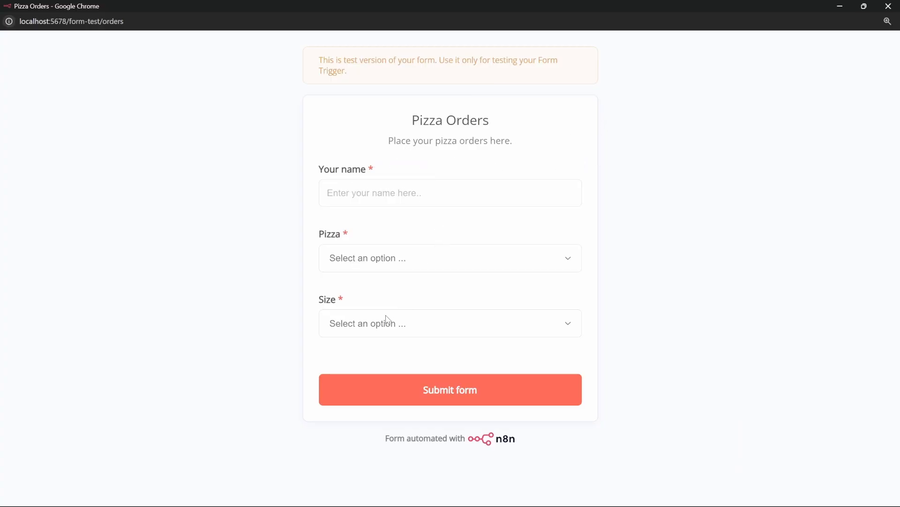
Fill the test form with a name, Margherita pizza and Medium size, submit it and close the window
{"action": "left_click", "coordinate": [335, 188]}
{"action": "type", "text": "Leon"}
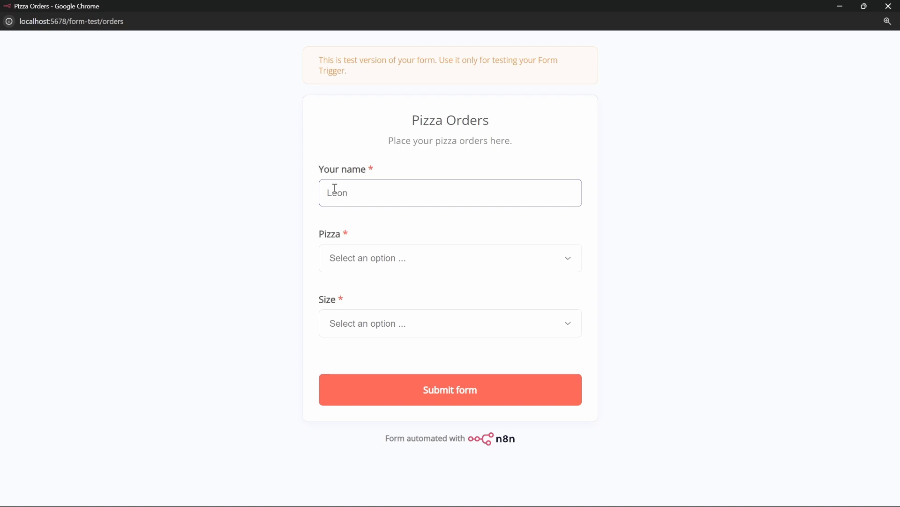
{"action": "left_click", "coordinate": [371, 258]}
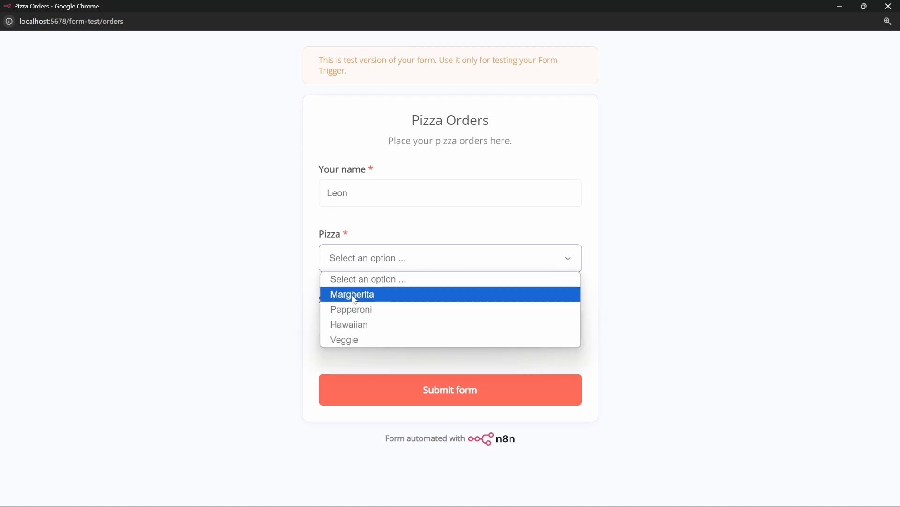
{"action": "left_click", "coordinate": [355, 299]}
{"action": "left_click", "coordinate": [388, 334]}
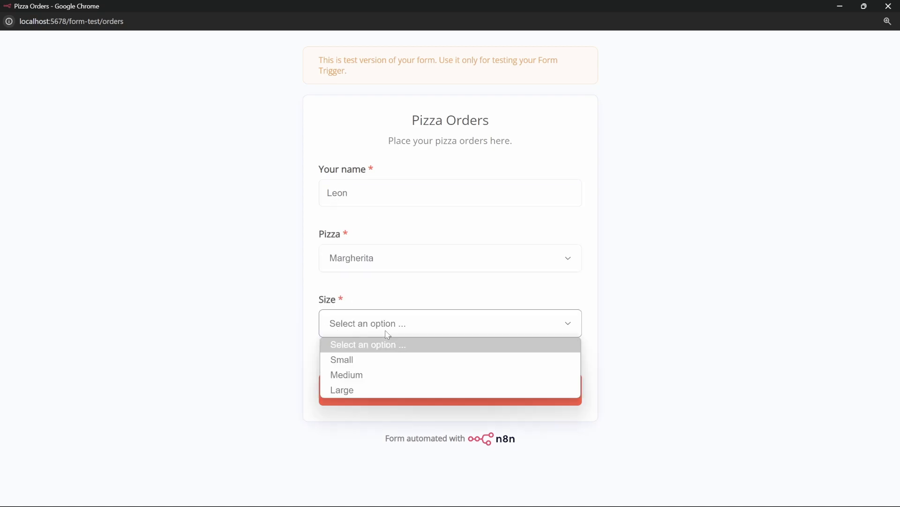
{"action": "left_click", "coordinate": [357, 374]}
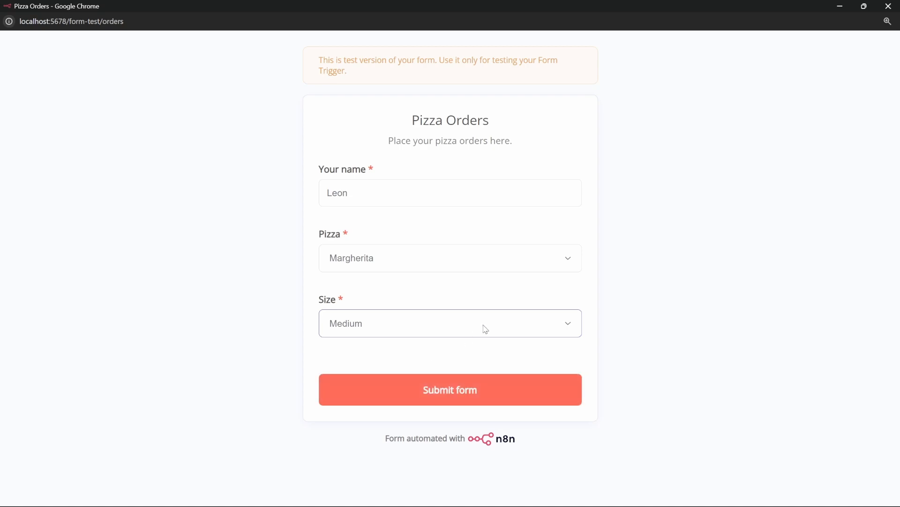
{"action": "left_click", "coordinate": [445, 396]}
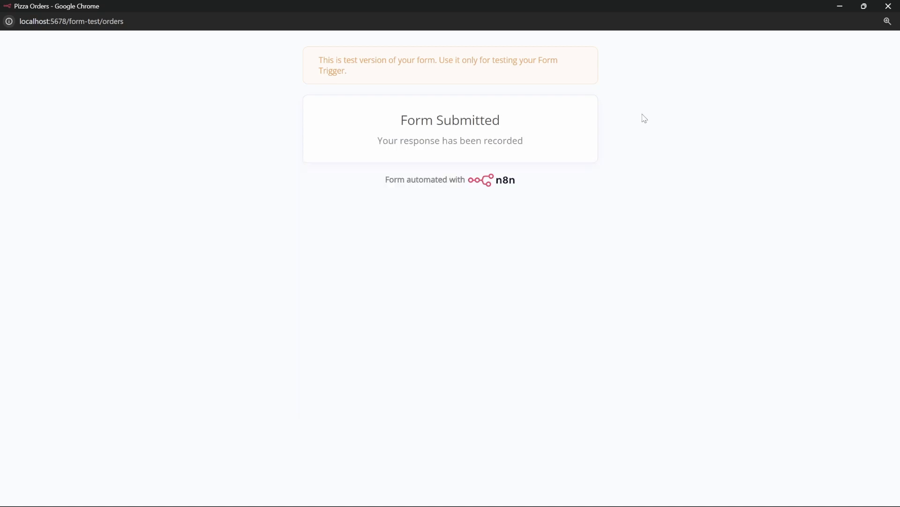
{"action": "left_click", "coordinate": [895, 7]}
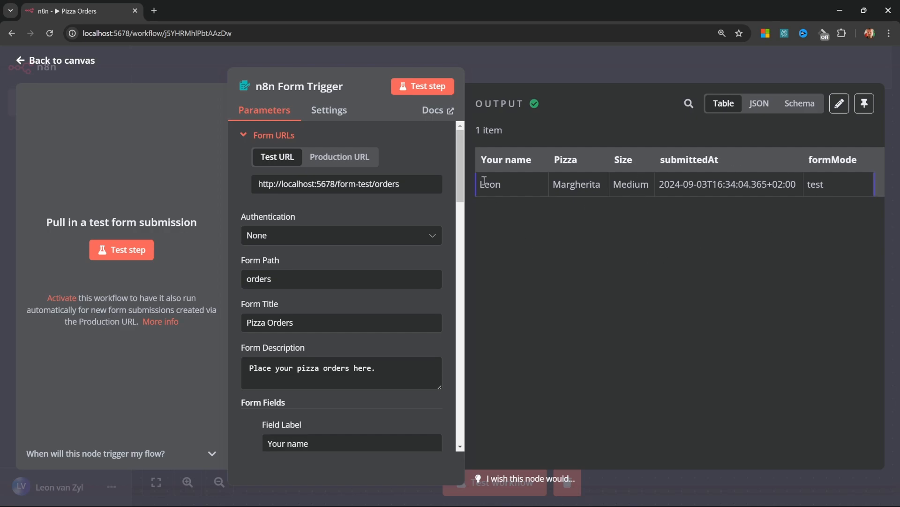
Review the submitted Margherita, Medium order in the JSON, Schema and Table output views
{"action": "mouse_move", "coordinate": [534, 103]}
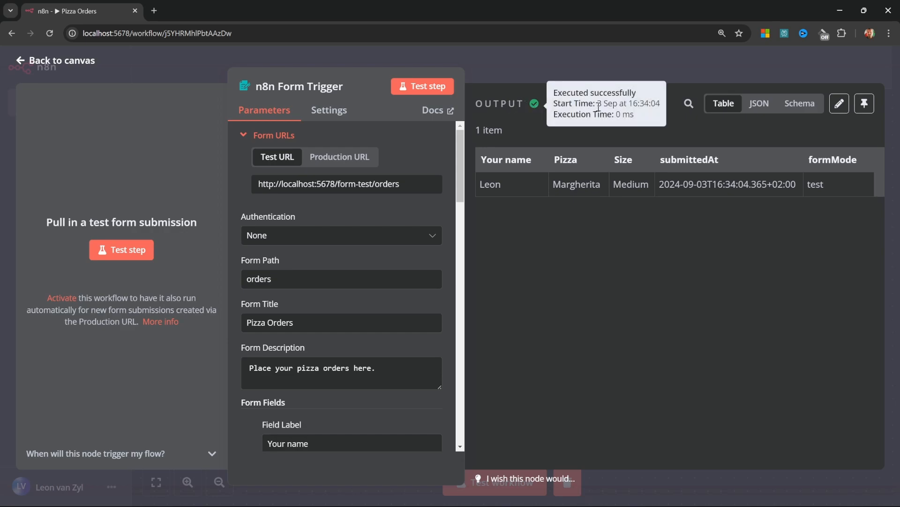
{"action": "mouse_move", "coordinate": [597, 103]}
{"action": "left_mouse_down"}
{"action": "mouse_move", "coordinate": [653, 103]}
{"action": "mouse_move", "coordinate": [608, 116]}
{"action": "left_mouse_up"}
{"action": "left_click", "coordinate": [653, 103]}
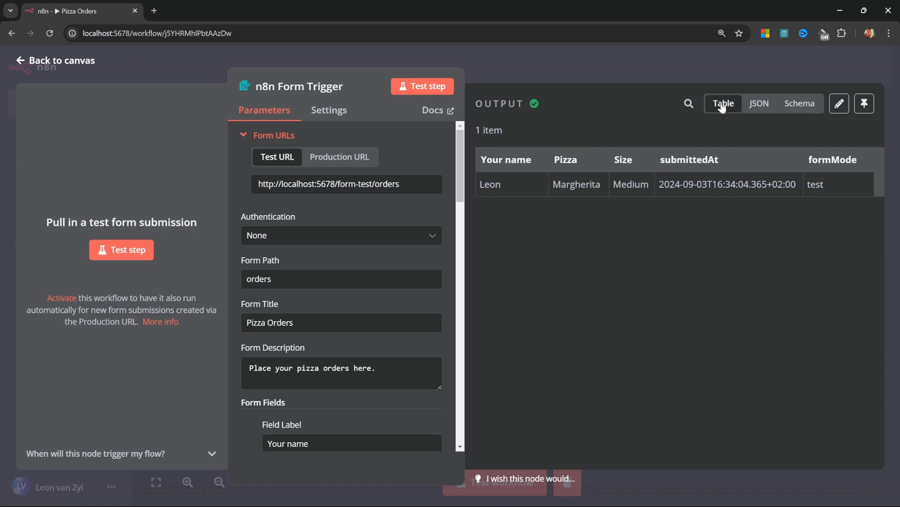
{"action": "left_click", "coordinate": [755, 108]}
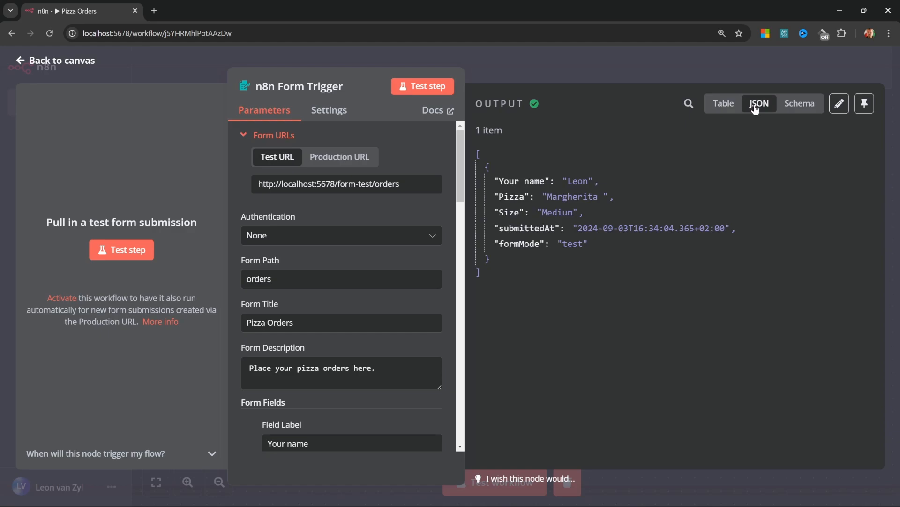
{"action": "left_click", "coordinate": [792, 111]}
{"action": "left_click", "coordinate": [759, 104]}
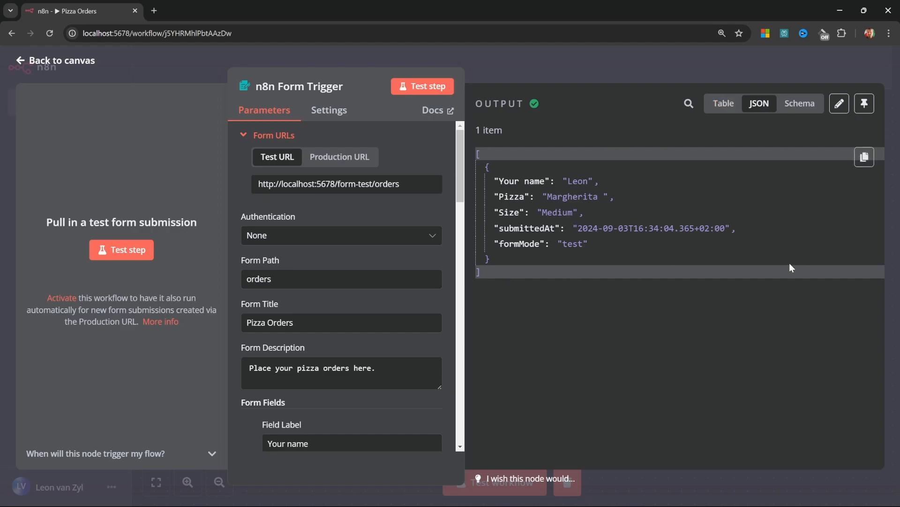
{"action": "left_click", "coordinate": [723, 103]}
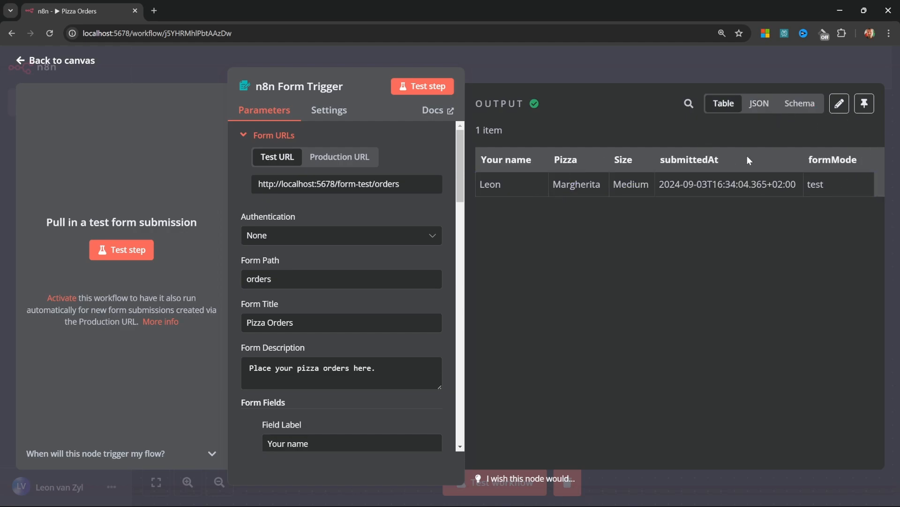
Append a surname to the output's name value, save the edit, then revert it
{"action": "left_click", "coordinate": [838, 104]}
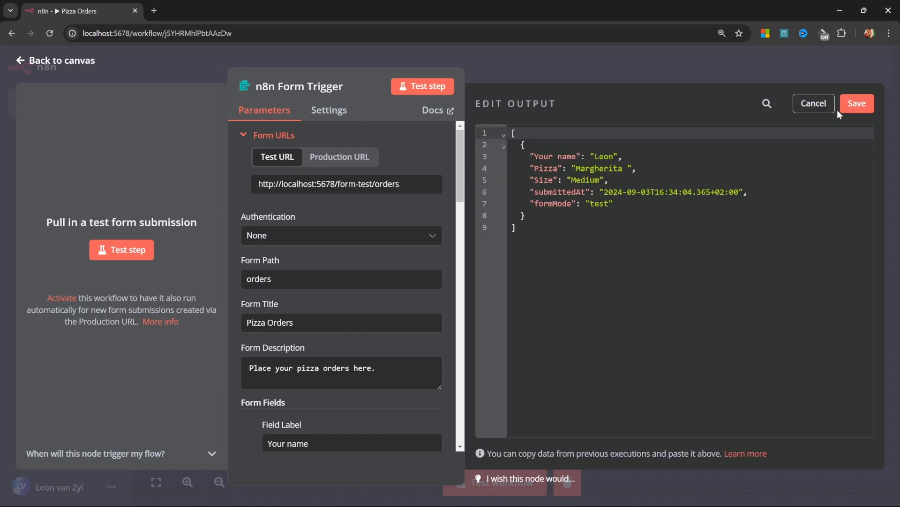
{"action": "left_click", "coordinate": [613, 157]}
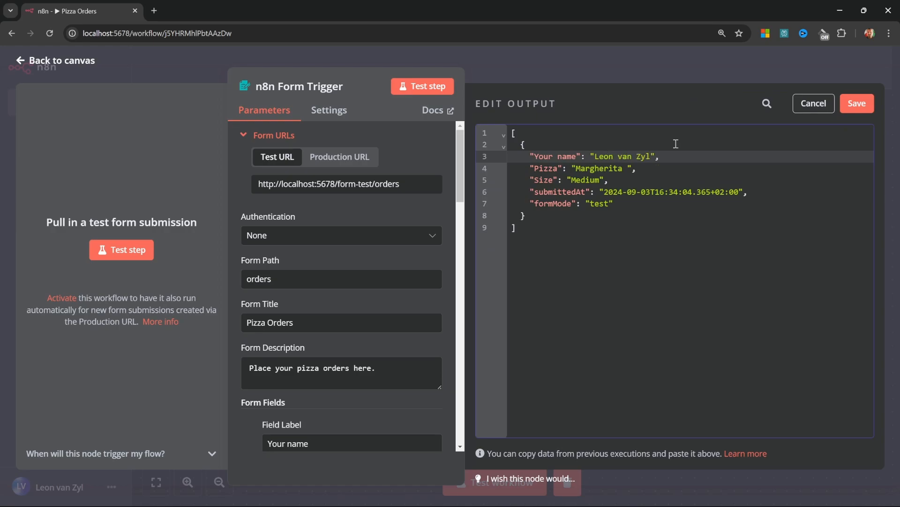
{"action": "left_click", "coordinate": [680, 154]}
{"action": "left_click", "coordinate": [857, 104]}
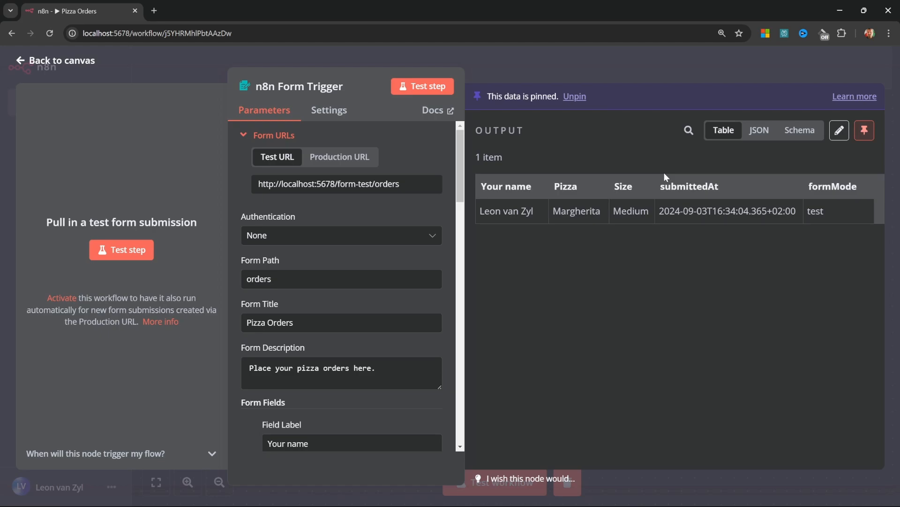
{"action": "key", "text": "p"}
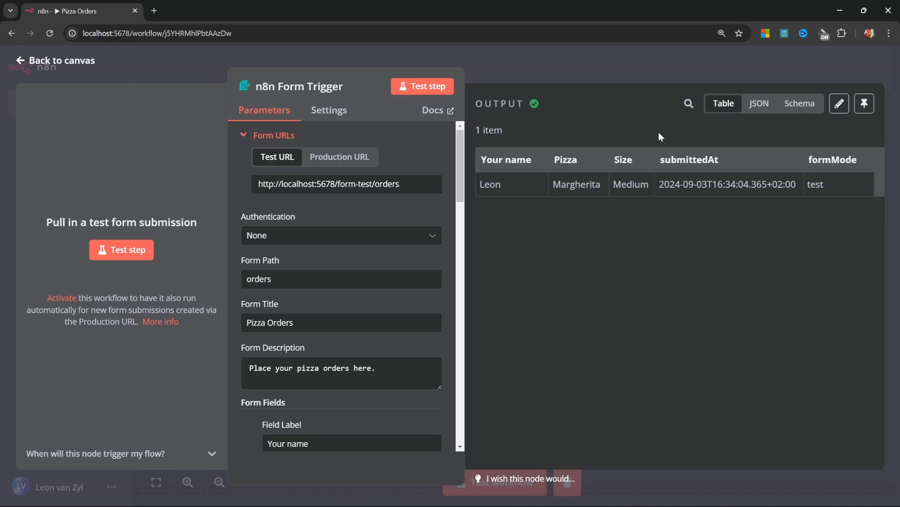
Pin the trigger output, run a workflow test, then unpin the output and return to the canvas
{"action": "left_click", "coordinate": [866, 108]}
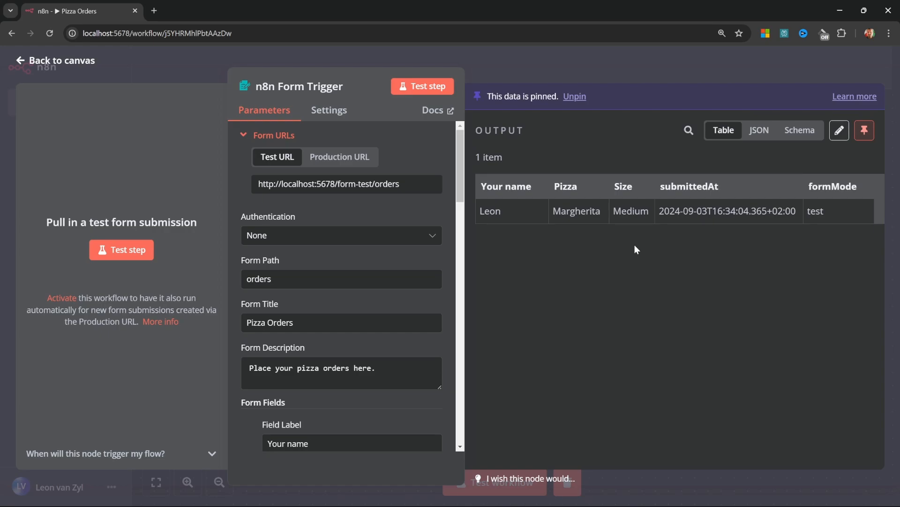
{"action": "key", "text": "Escape"}
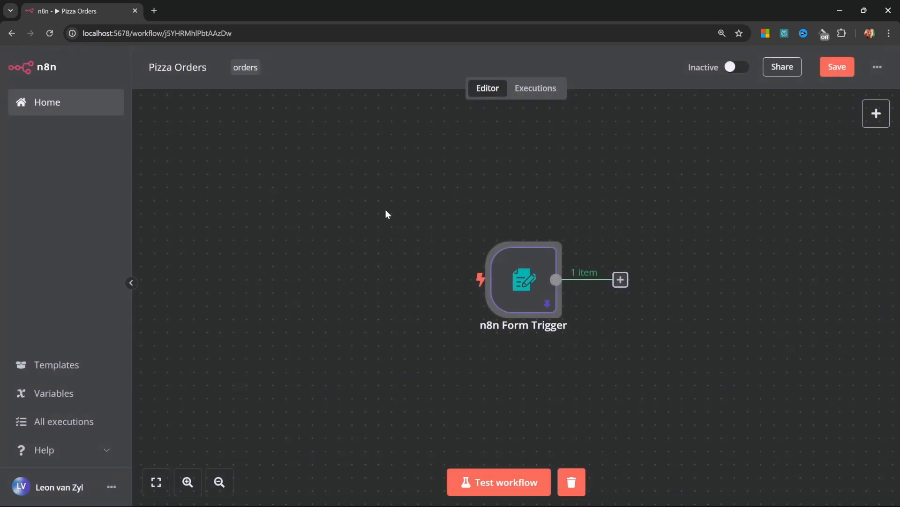
{"action": "left_click", "coordinate": [501, 479]}
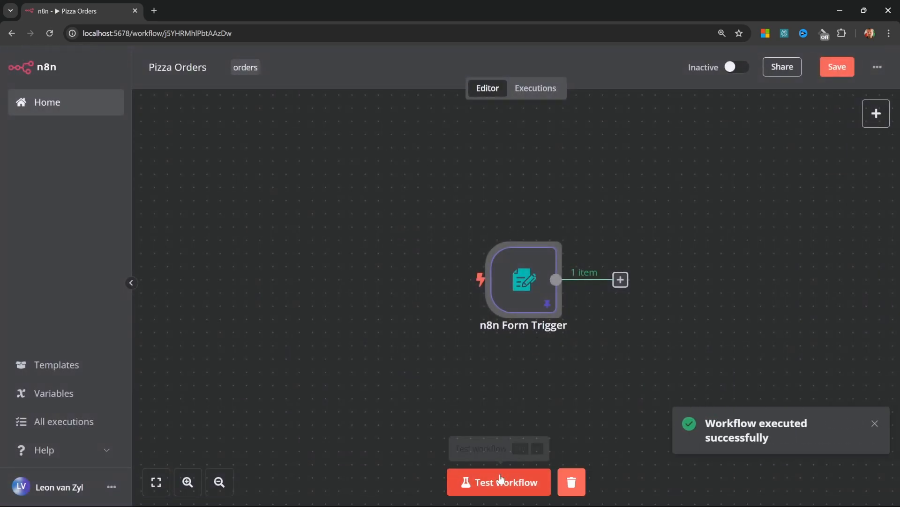
{"action": "double_click", "coordinate": [518, 274]}
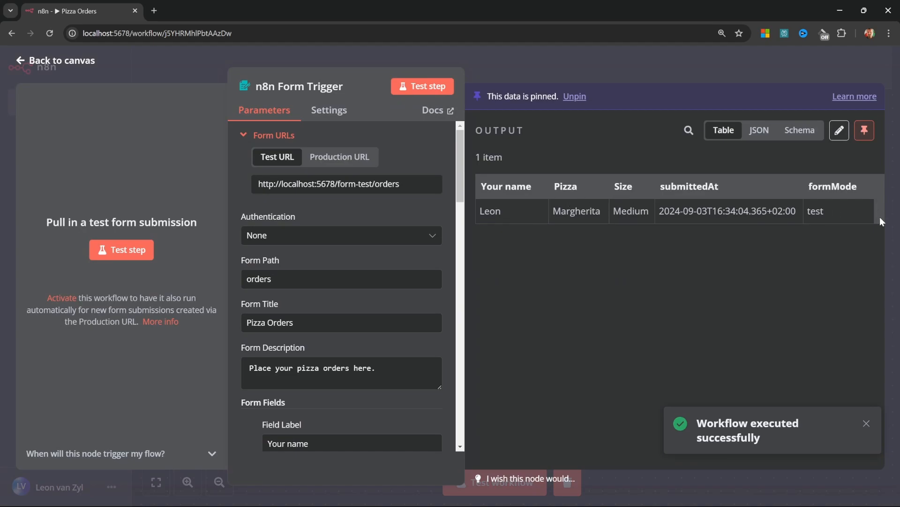
{"action": "left_click", "coordinate": [865, 130]}
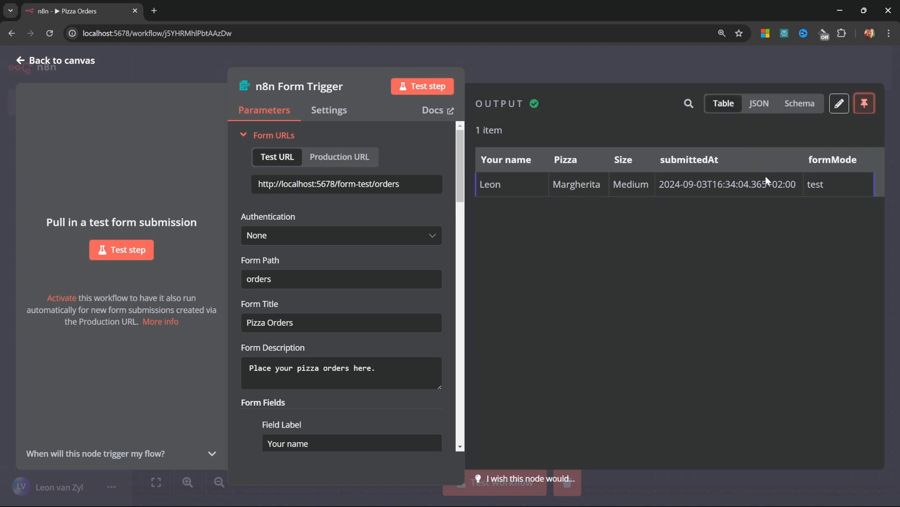
{"action": "left_click", "coordinate": [61, 66]}
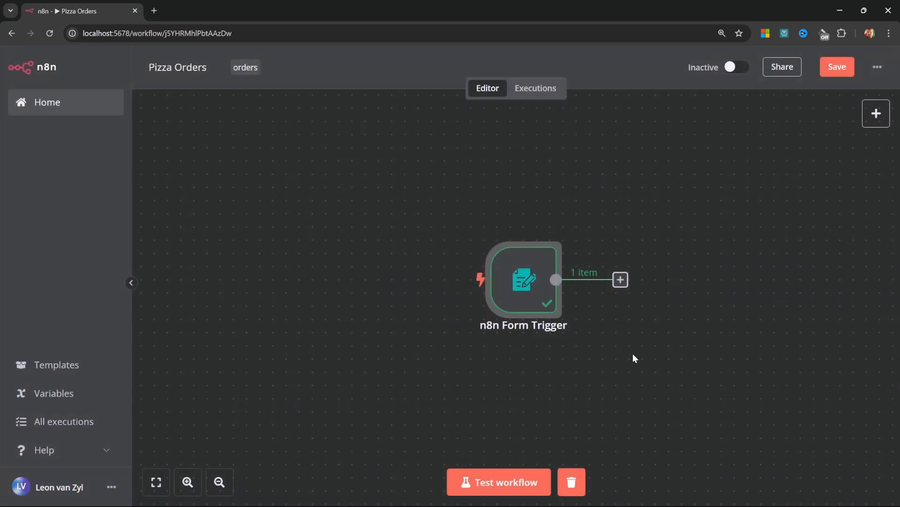
Start a test run, close the popup form without submitting, and glance at the Form Trigger details
{"action": "left_click", "coordinate": [474, 482]}
{"action": "left_click_drag", "start_coordinate": [164, 99], "coordinate": [469, 80]}
{"action": "left_click", "coordinate": [662, 82]}
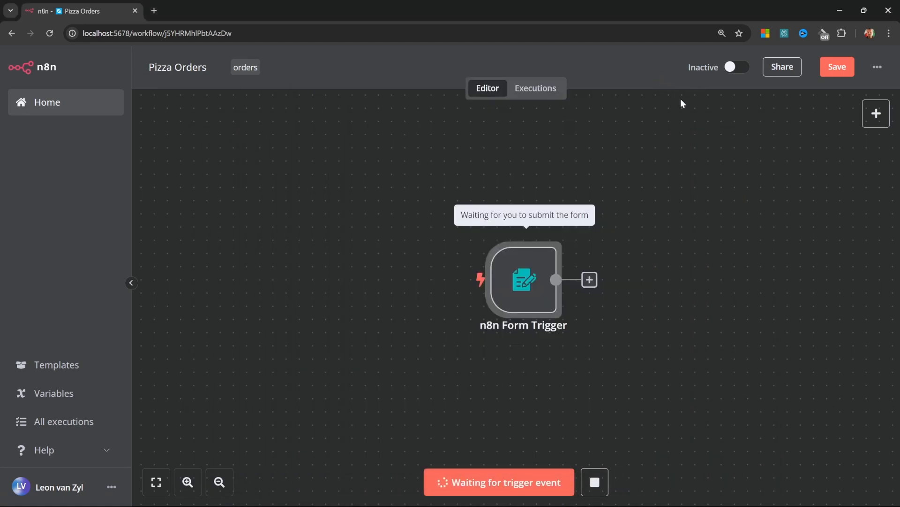
{"action": "double_click", "coordinate": [502, 265]}
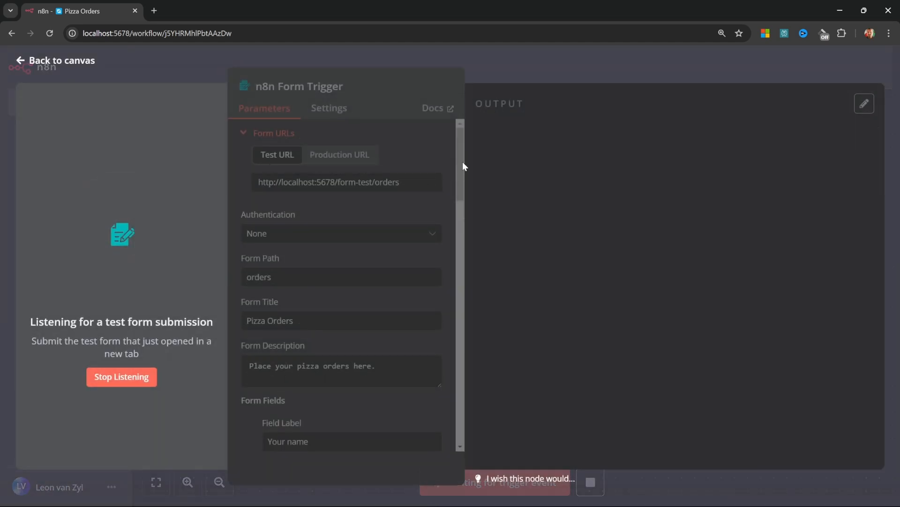
{"action": "key", "text": "Escape"}
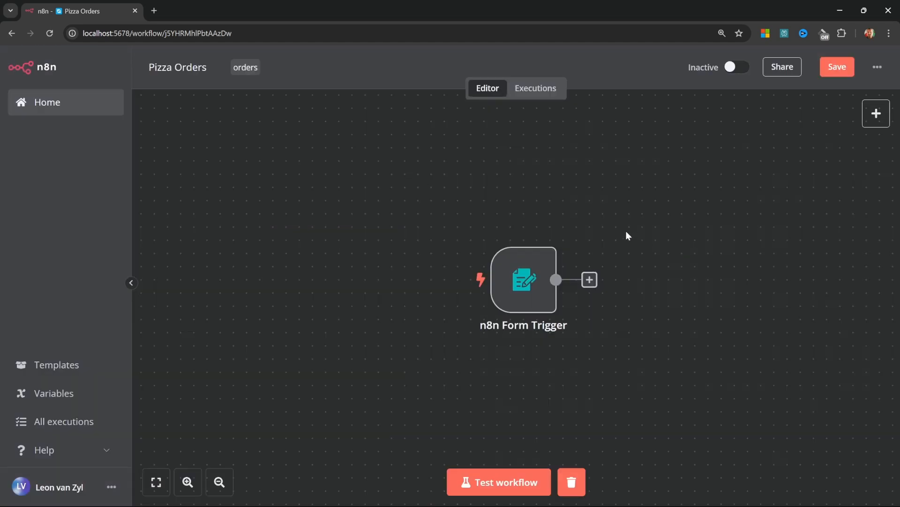
Run a new test and submit the form with a name, Margherita pizza and Medium size
{"action": "left_click", "coordinate": [505, 477]}
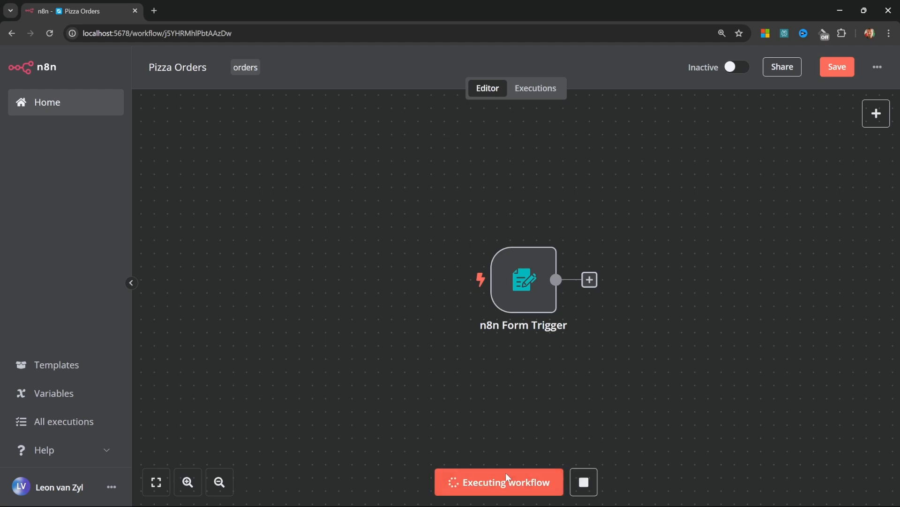
{"action": "left_click", "coordinate": [128, 274]}
{"action": "type", "text": "Leon"}
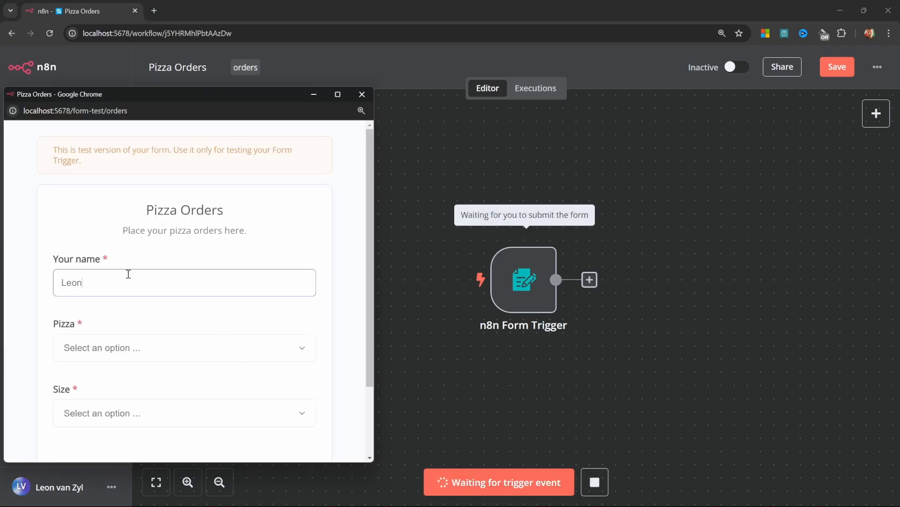
{"action": "key", "text": "Tab"}
{"action": "left_click", "coordinate": [143, 352]}
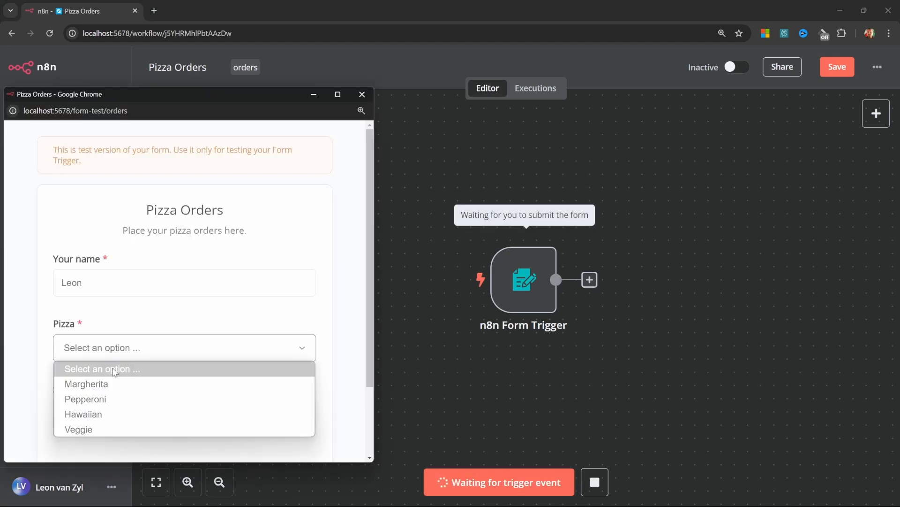
{"action": "left_click", "coordinate": [112, 383]}
{"action": "left_click", "coordinate": [148, 417]}
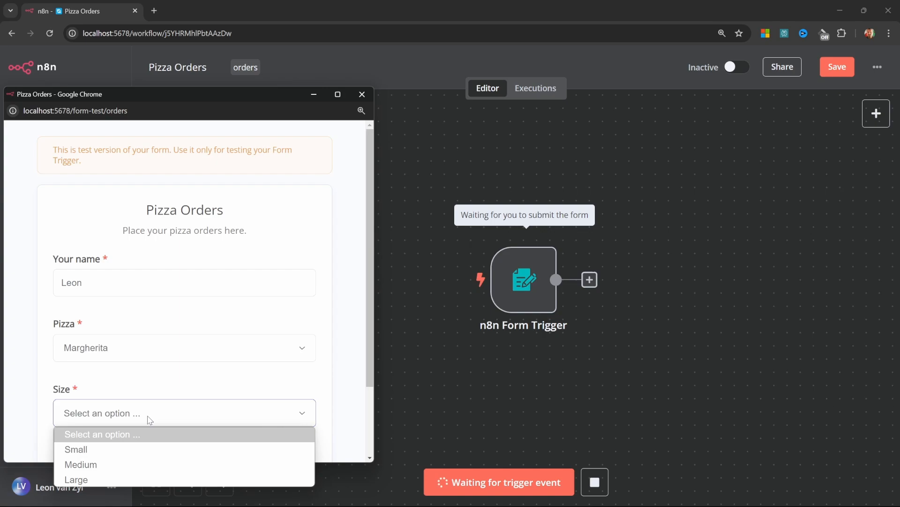
{"action": "left_click", "coordinate": [115, 465]}
{"action": "scroll", "coordinate": [187, 399], "scroll_direction": "down", "scroll_amount": 3}
{"action": "left_click", "coordinate": [189, 392]}
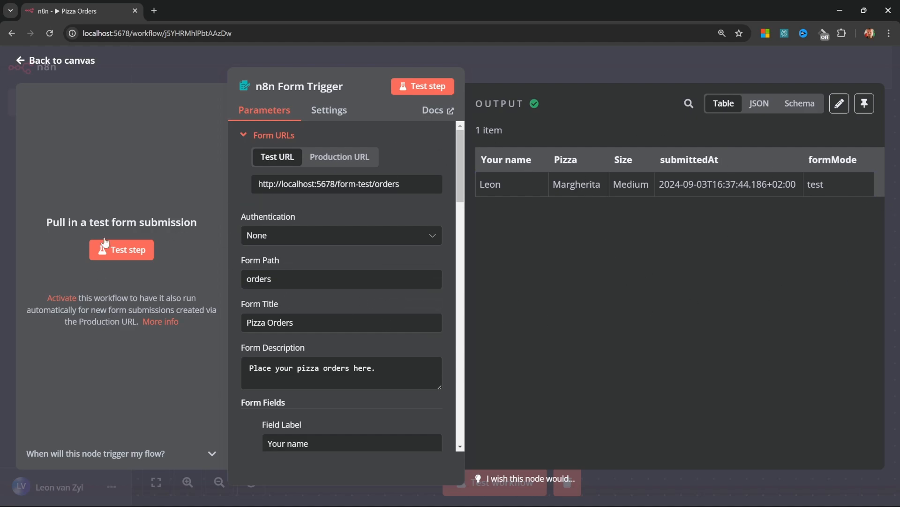
Copy the production form URL and load it in a new browser tab, which shows an error
{"action": "left_click", "coordinate": [331, 160]}
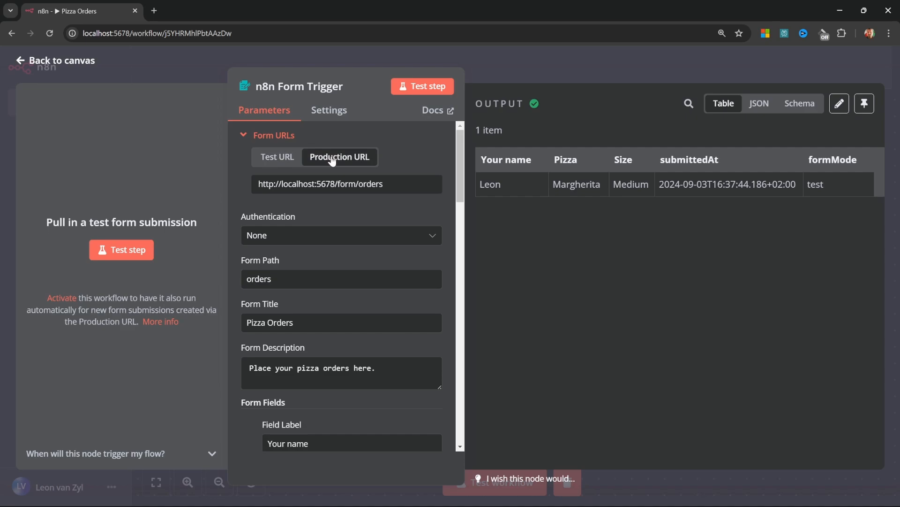
{"action": "left_click", "coordinate": [349, 186]}
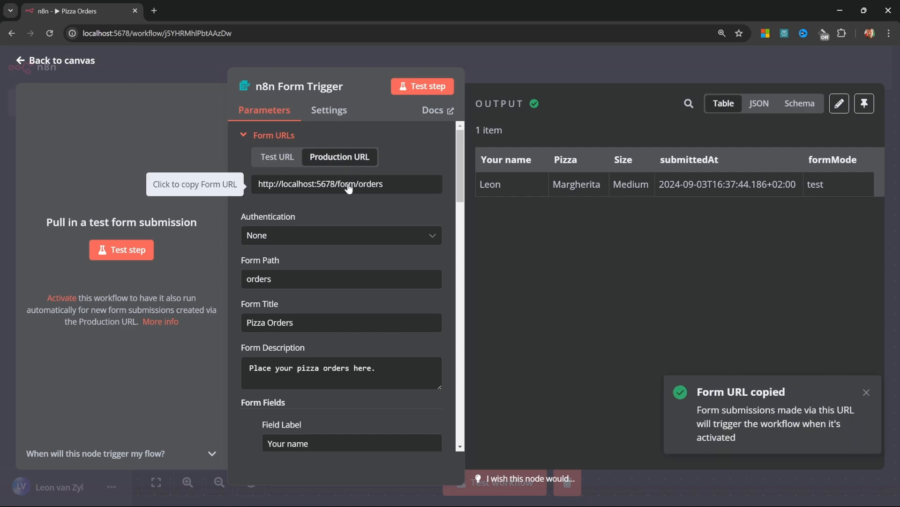
{"action": "left_click", "coordinate": [153, 10]}
{"action": "key", "text": "ctrl+v"}
{"action": "key", "text": "Return"}
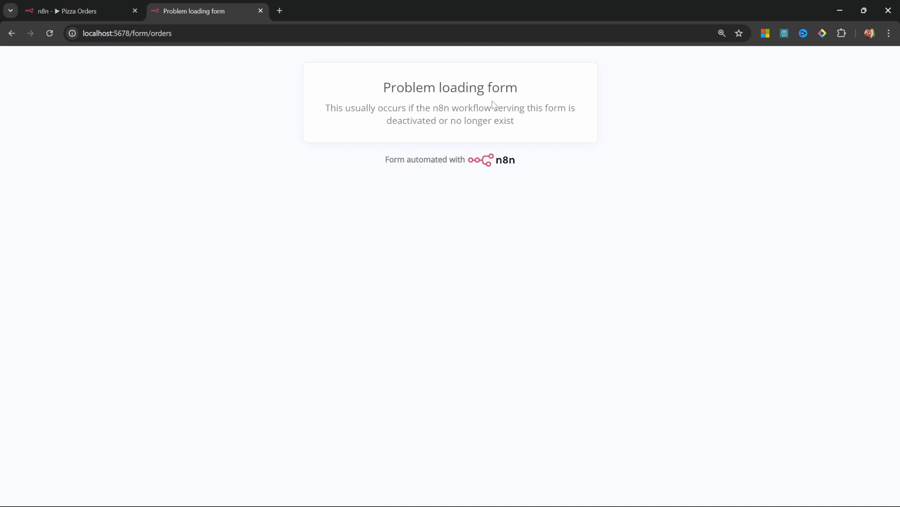
{"action": "left_click_drag", "start_coordinate": [539, 130], "coordinate": [367, 107]}
{"action": "left_click", "coordinate": [519, 121]}
Activate the Pizza Orders workflow, reload the form tab to confirm it loads, then close that tab
{"action": "left_click", "coordinate": [117, 11]}
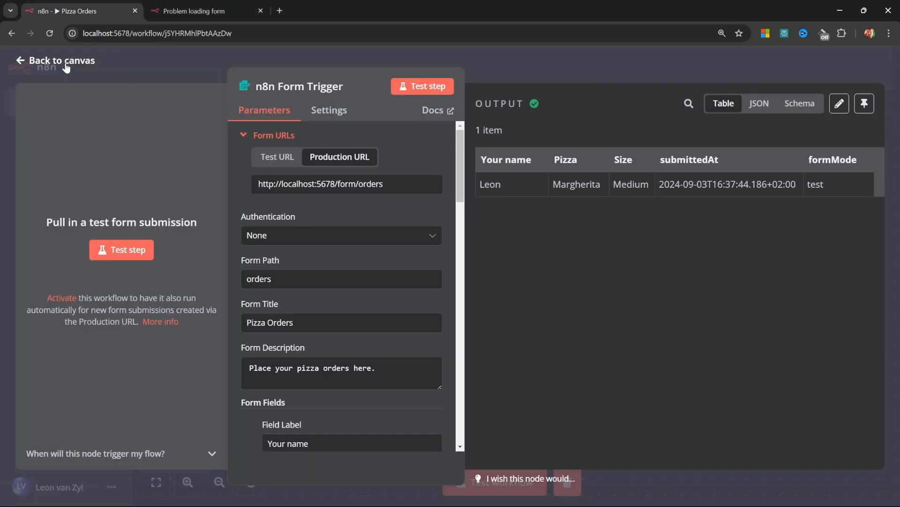
{"action": "left_click", "coordinate": [66, 66]}
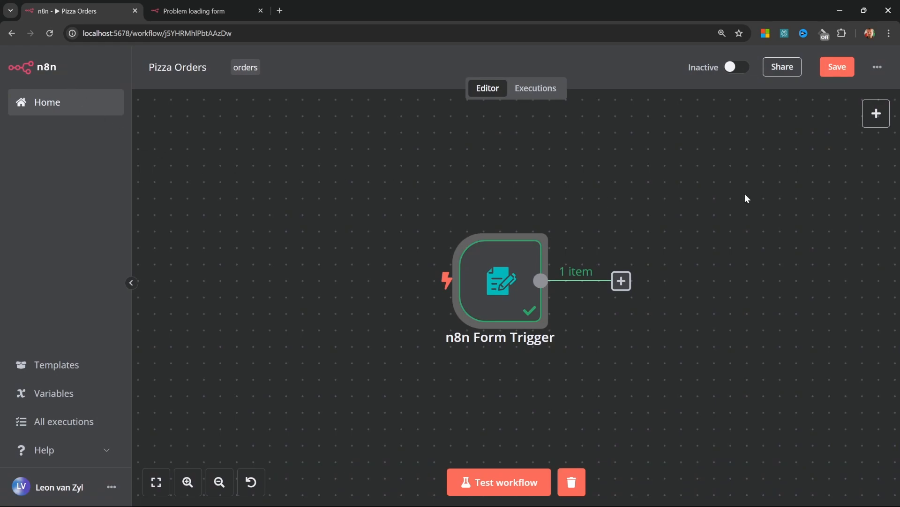
{"action": "left_click", "coordinate": [737, 68]}
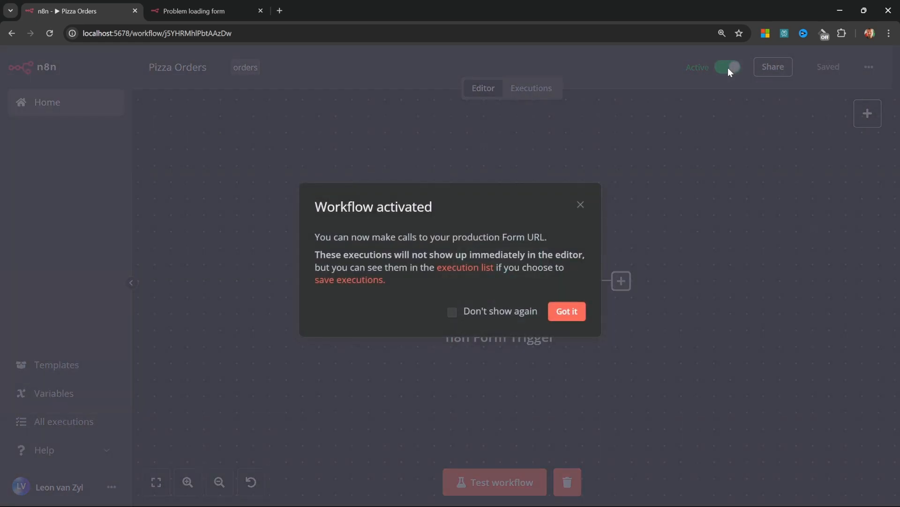
{"action": "left_click", "coordinate": [570, 311]}
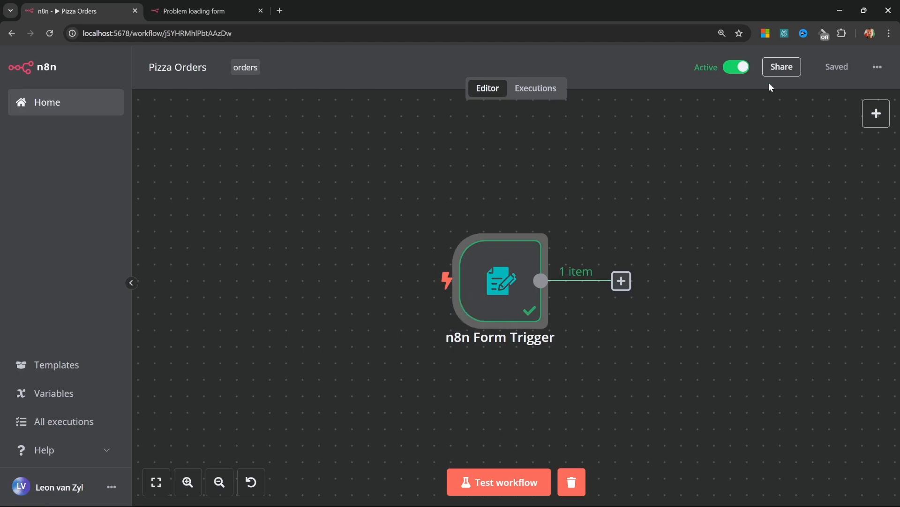
{"action": "left_click", "coordinate": [194, 11]}
{"action": "left_click", "coordinate": [49, 33]}
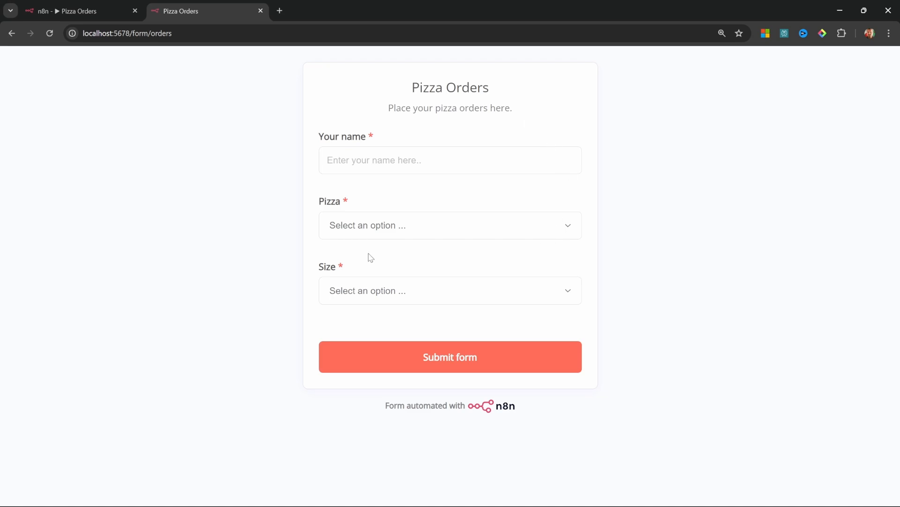
{"action": "left_click", "coordinate": [260, 10]}
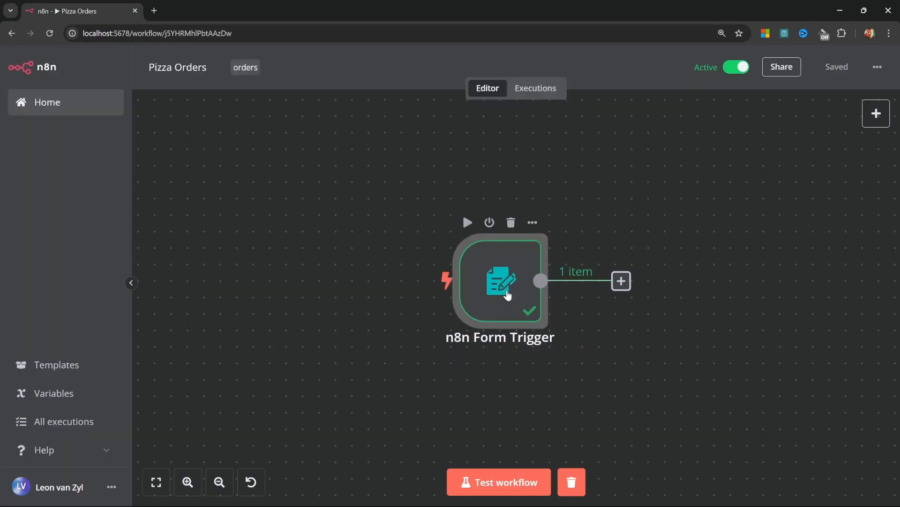
Add the note 'Pizza Order Form' to the Form Trigger and display it on the canvas
{"action": "double_click", "coordinate": [507, 294]}
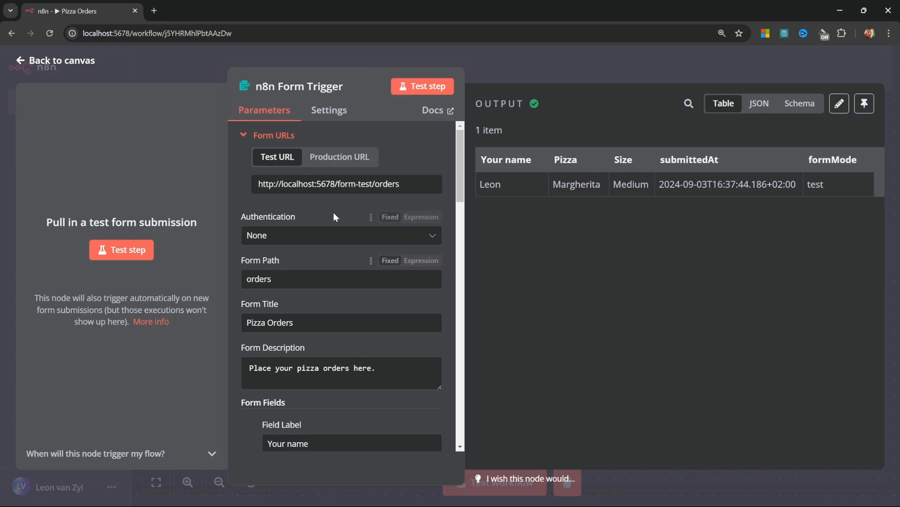
{"action": "left_click", "coordinate": [334, 117]}
{"action": "left_click", "coordinate": [388, 161]}
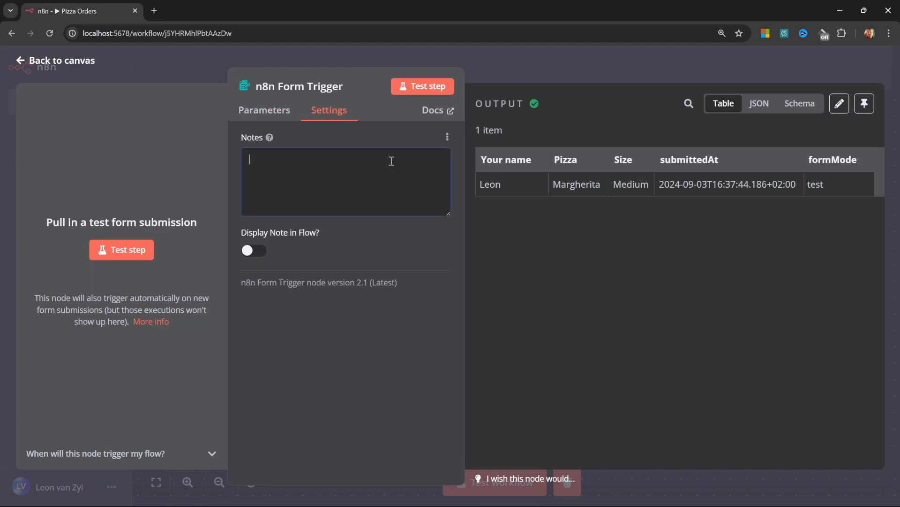
{"action": "left_click", "coordinate": [332, 108]}
{"action": "left_click", "coordinate": [345, 168]}
{"action": "key", "text": "ctrl+v"}
{"action": "left_click", "coordinate": [257, 251]}
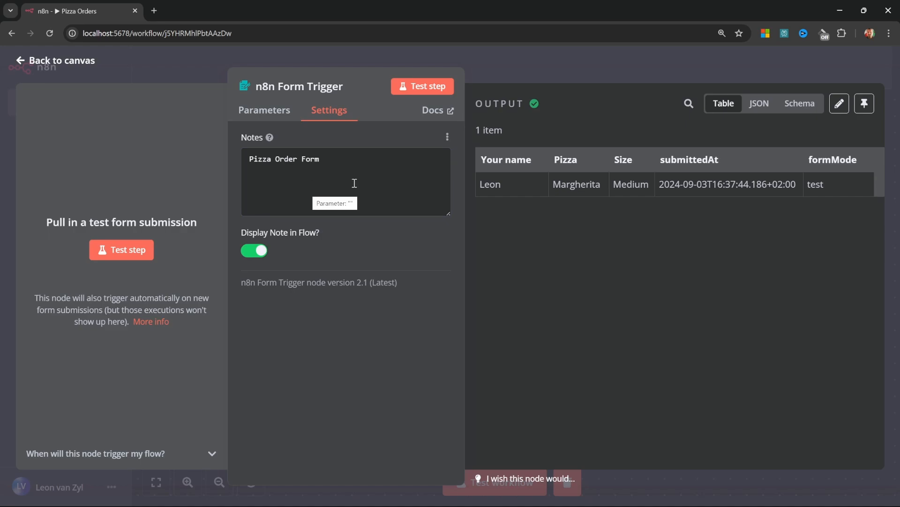
{"action": "left_click", "coordinate": [21, 60]}
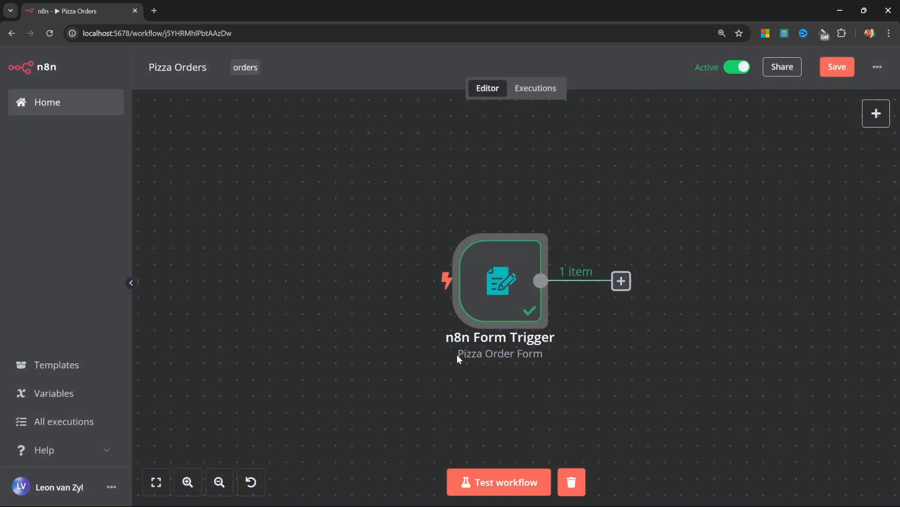
Rename the trigger node to 'Receive Order'
{"action": "left_click", "coordinate": [584, 307]}
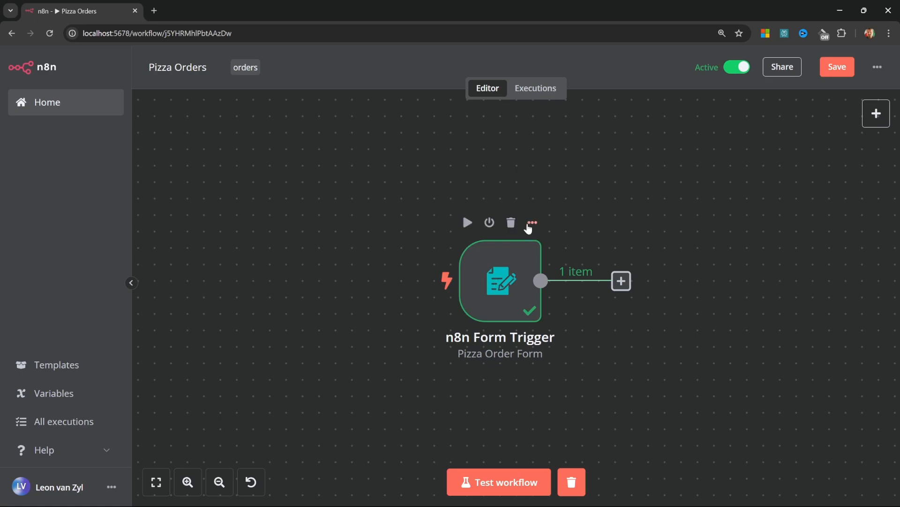
{"action": "left_click", "coordinate": [533, 223]}
{"action": "left_click", "coordinate": [544, 284]}
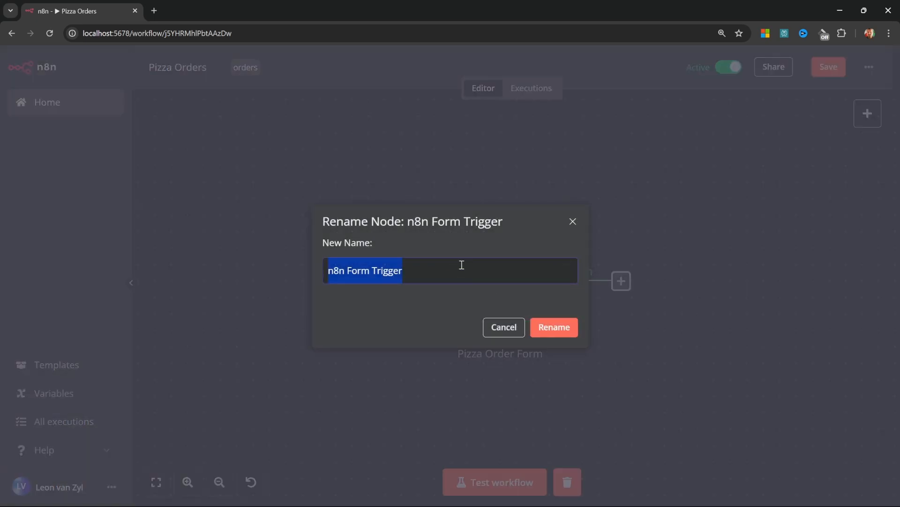
{"action": "key", "text": "ctrl+v"}
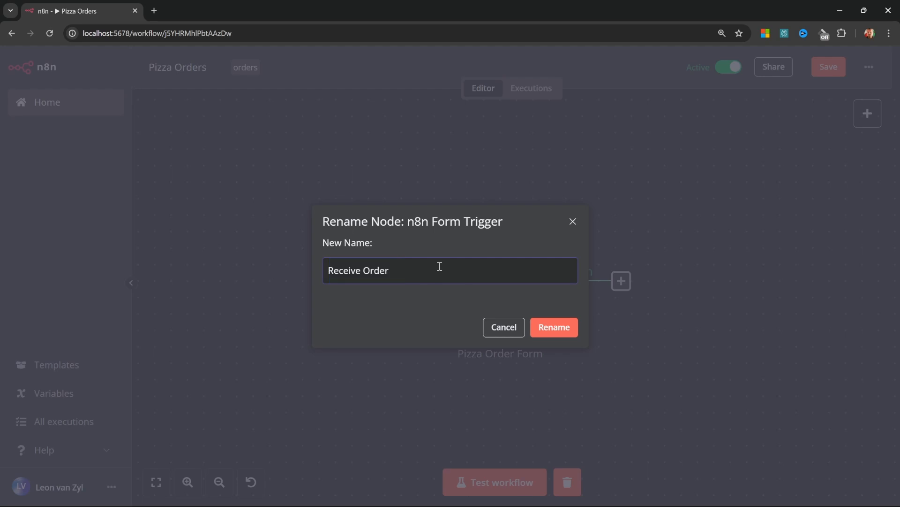
{"action": "left_click", "coordinate": [548, 330]}
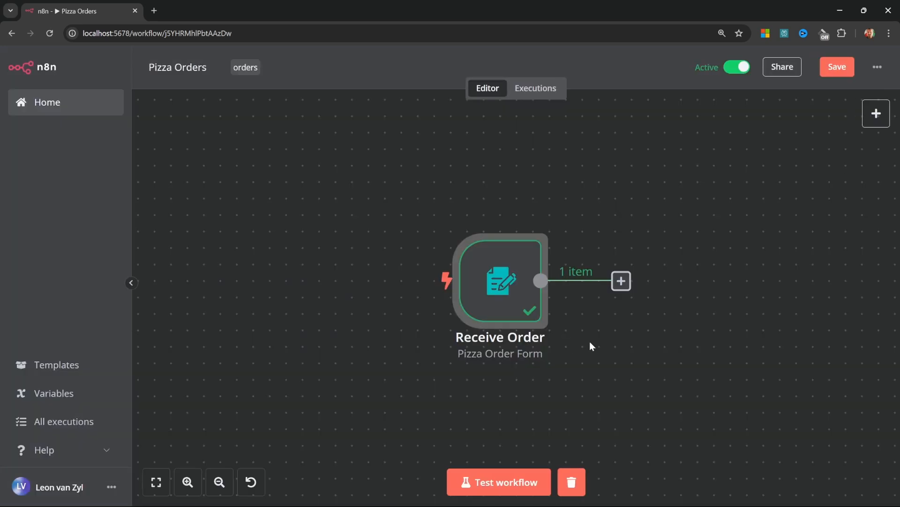
{"action": "key", "text": "0"}
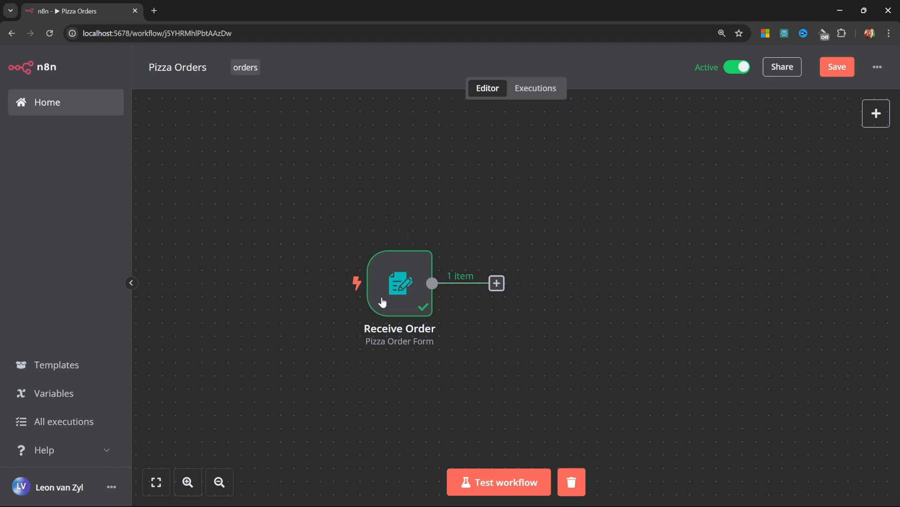
{"action": "mouse_move", "coordinate": [406, 287]}
{"action": "double_click", "coordinate": [407, 287]}
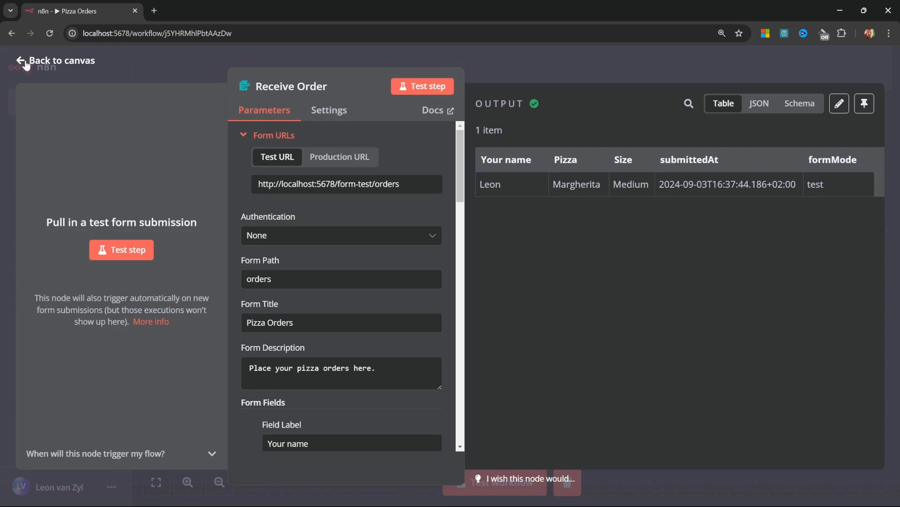
{"action": "key", "text": "Escape"}
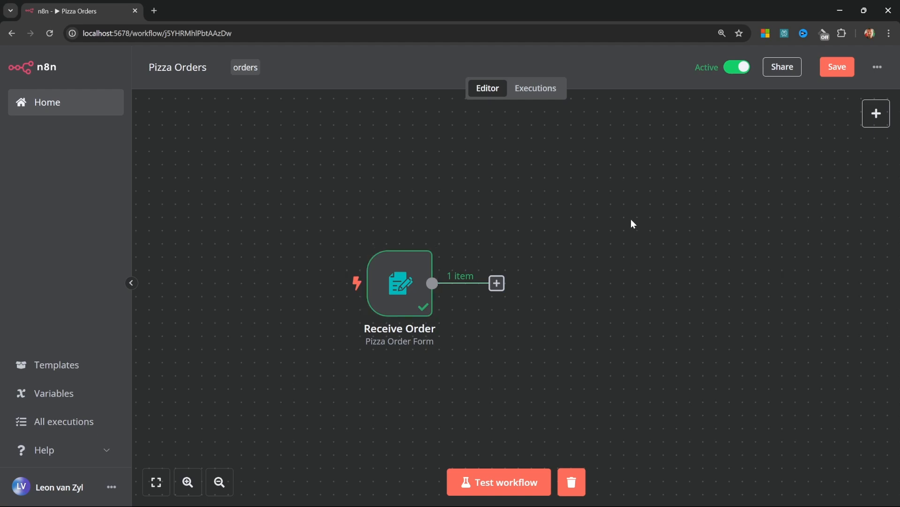
Add an Airtable 'Create a record' action step after Receive Order
{"action": "left_click", "coordinate": [496, 284]}
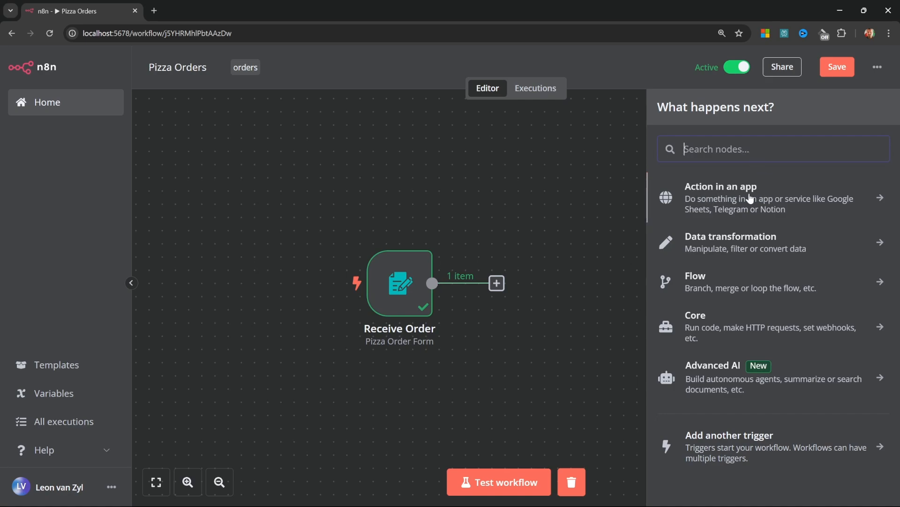
{"action": "left_click", "coordinate": [876, 200]}
{"action": "scroll", "coordinate": [703, 301], "scroll_direction": "down", "scroll_amount": 4}
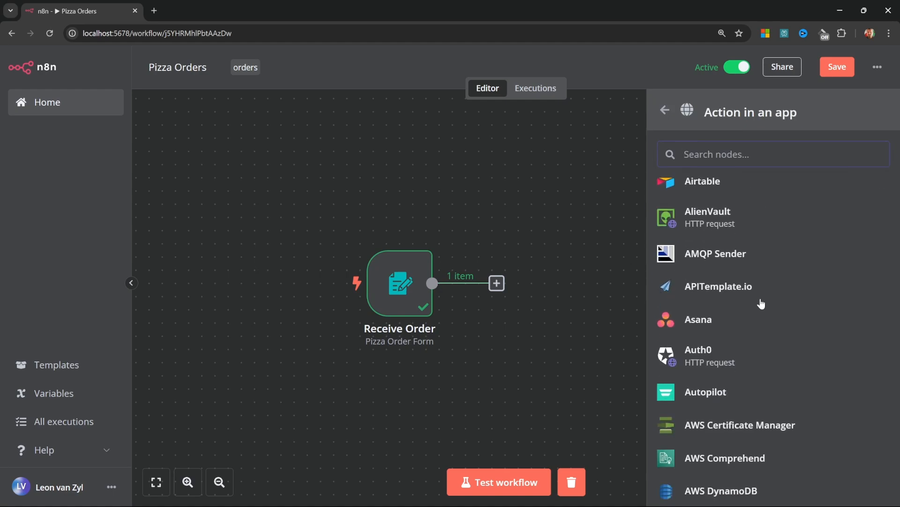
{"action": "scroll", "coordinate": [751, 303], "scroll_direction": "down", "scroll_amount": 3}
{"action": "scroll", "coordinate": [704, 297], "scroll_direction": "up", "scroll_amount": 7}
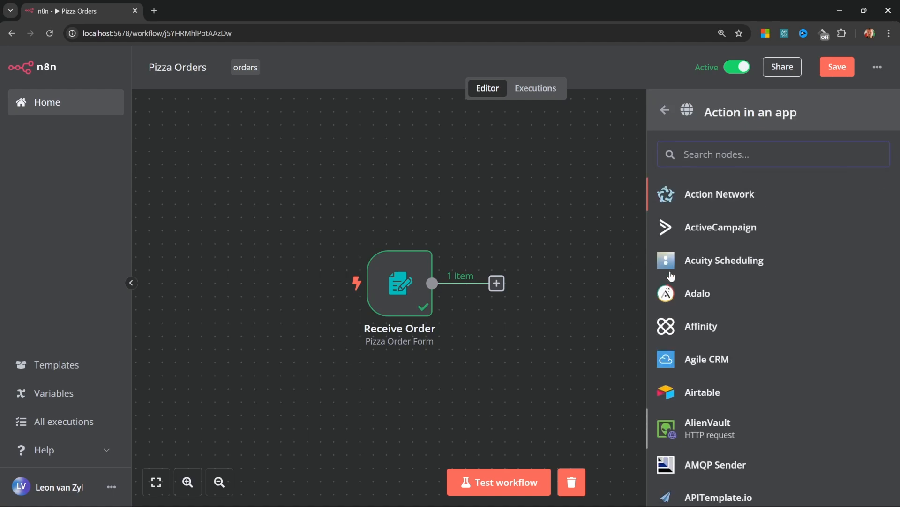
{"action": "left_click", "coordinate": [714, 399]}
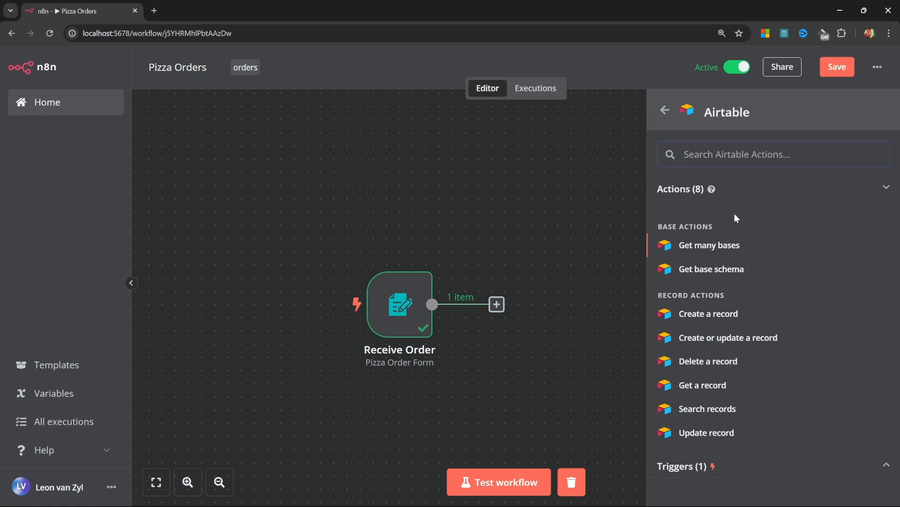
{"action": "left_click", "coordinate": [709, 314]}
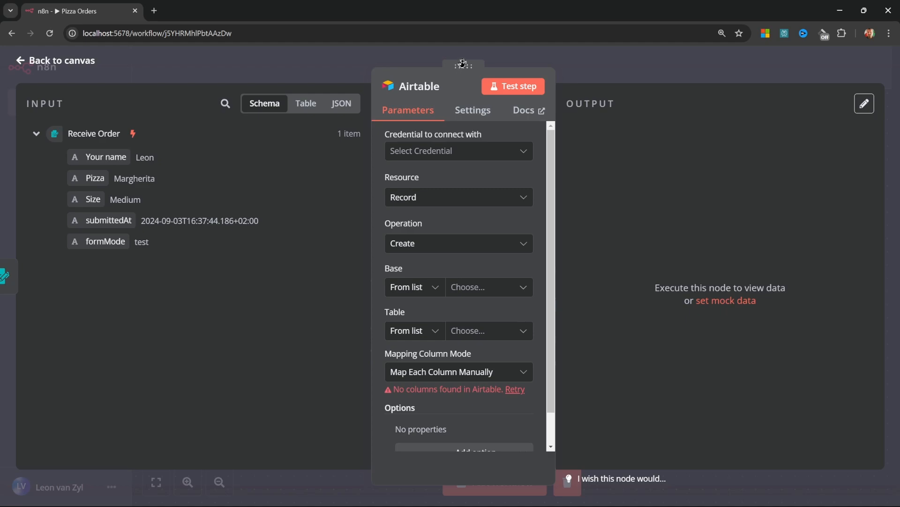
Look over the Airtable node's settings, documentation and incoming trigger data, then return to its parameters
{"action": "left_click_drag", "start_coordinate": [463, 63], "coordinate": [449, 96]}
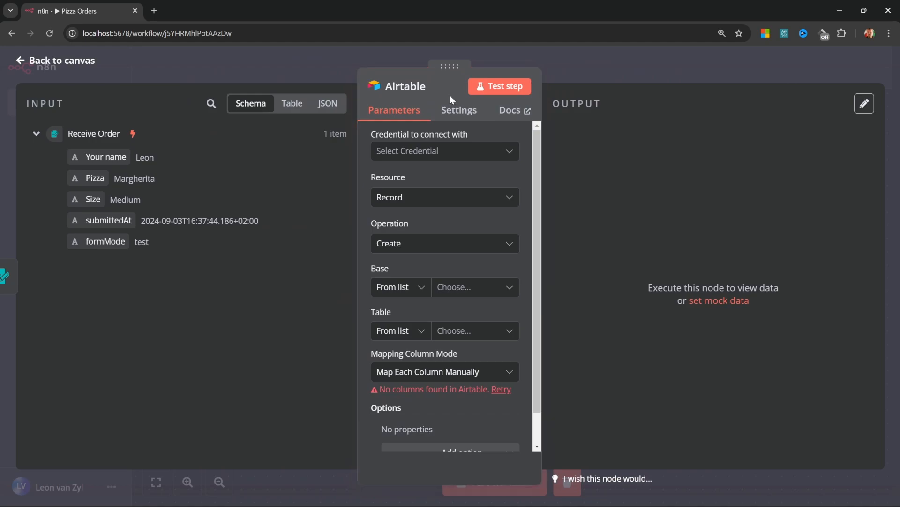
{"action": "mouse_move", "coordinate": [411, 90]}
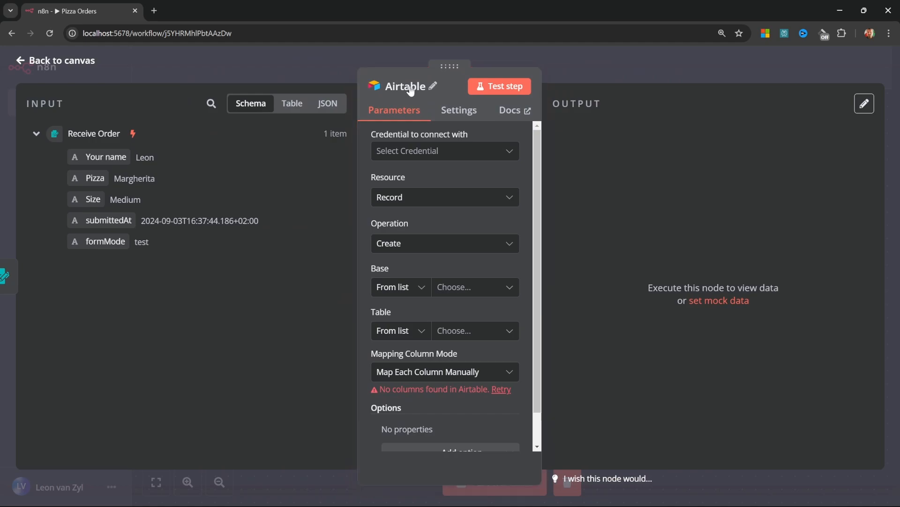
{"action": "left_click", "coordinate": [433, 88]}
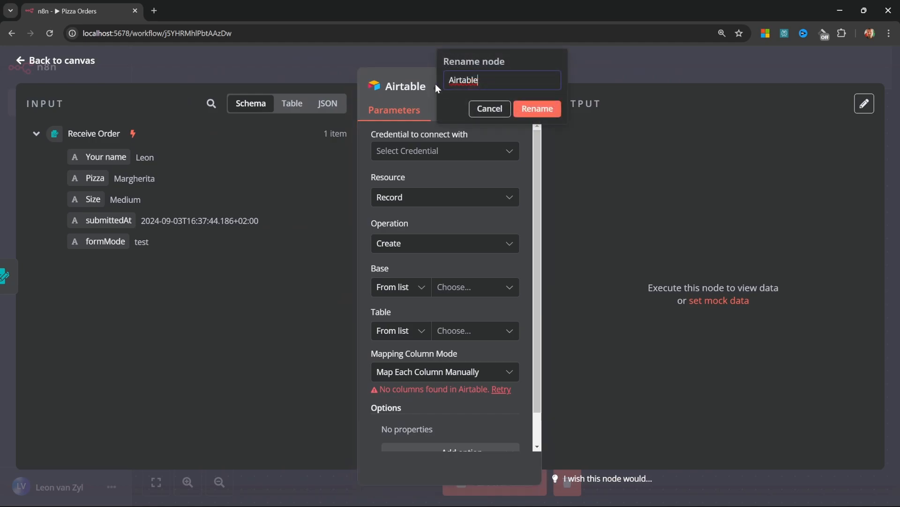
{"action": "left_click", "coordinate": [418, 97]}
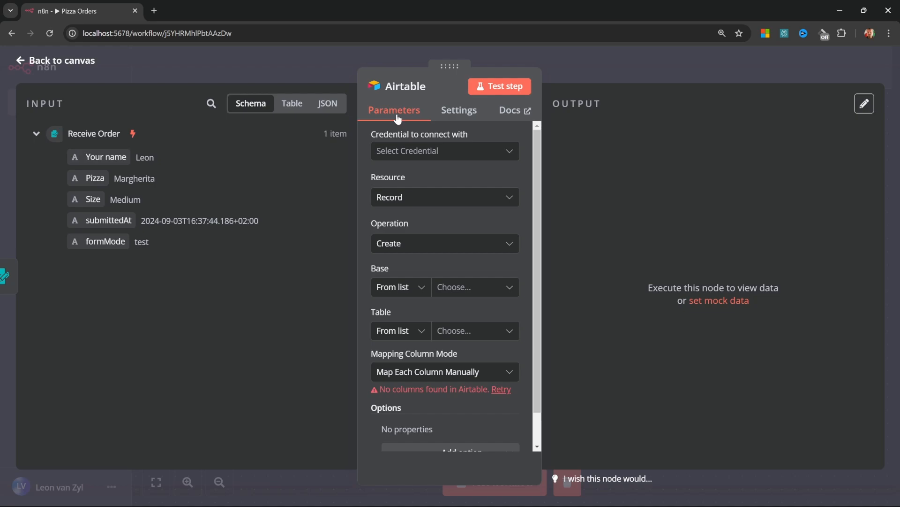
{"action": "left_click", "coordinate": [467, 111]}
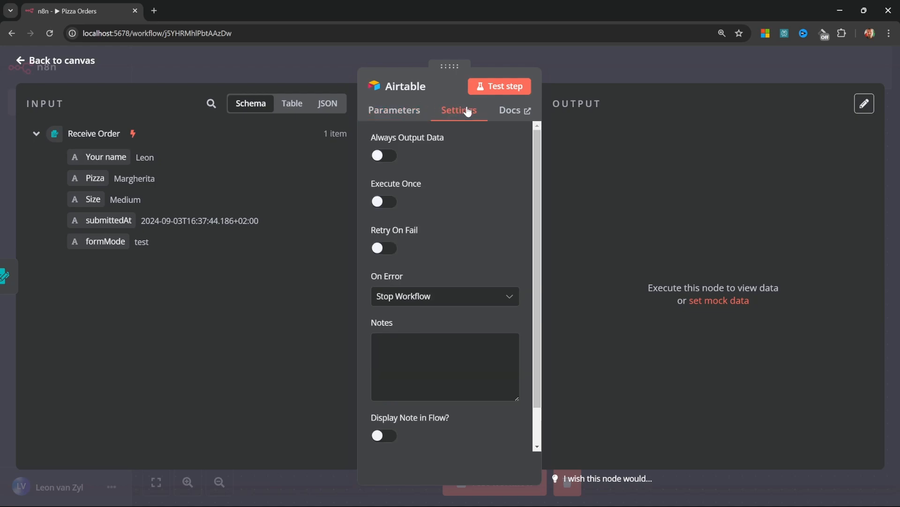
{"action": "left_click", "coordinate": [527, 114]}
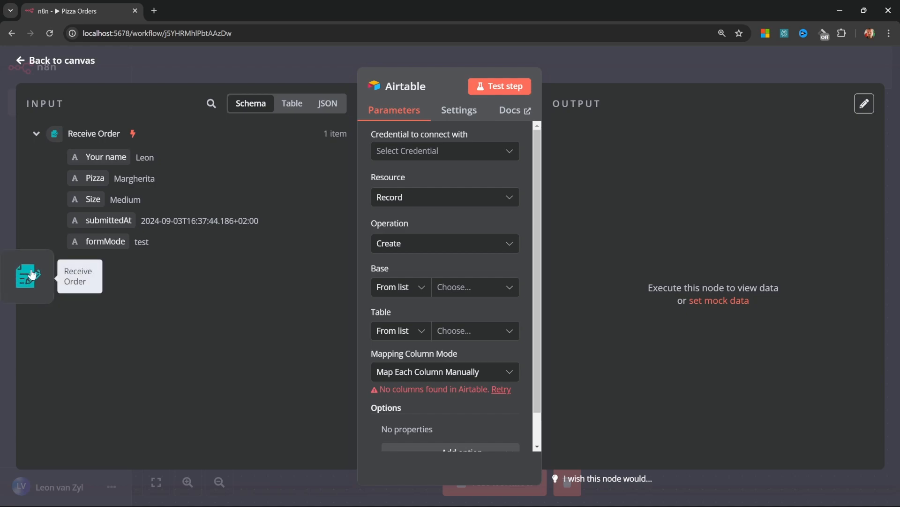
{"action": "left_click", "coordinate": [31, 273]}
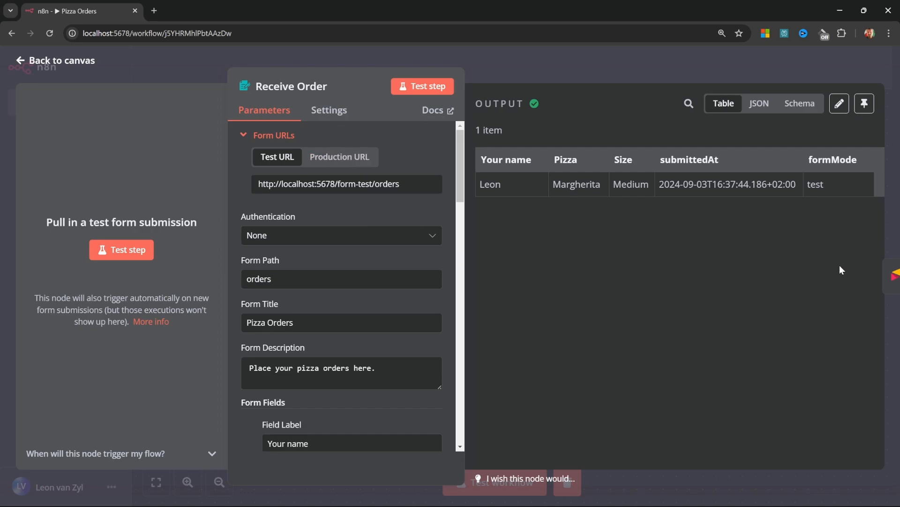
{"action": "left_click", "coordinate": [884, 276]}
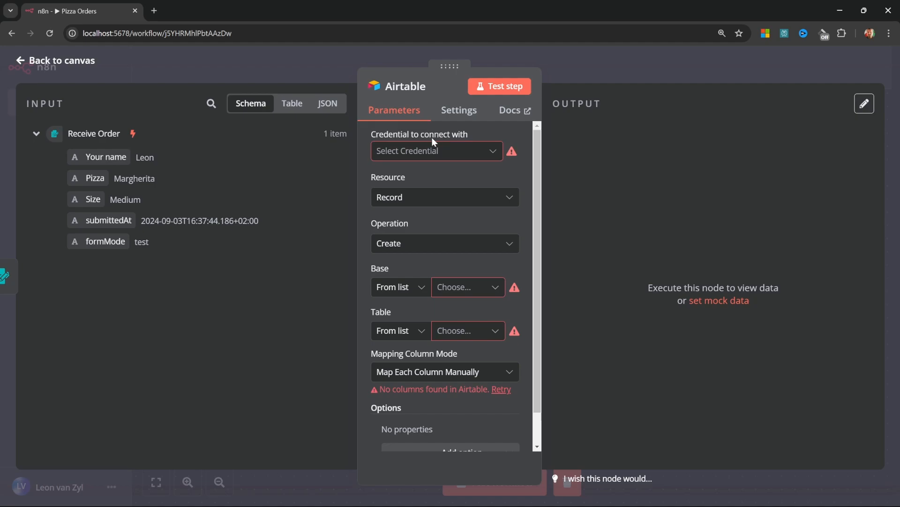
Start a new Airtable credential and open Airtable's All Workspaces page in a new tab
{"action": "left_click", "coordinate": [492, 150]}
{"action": "left_click", "coordinate": [492, 151]}
{"action": "left_click", "coordinate": [491, 151]}
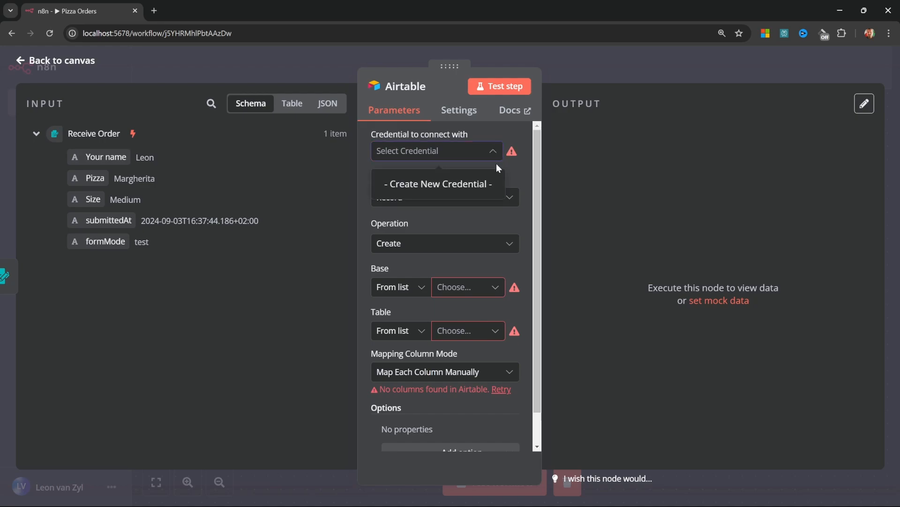
{"action": "left_click", "coordinate": [437, 185]}
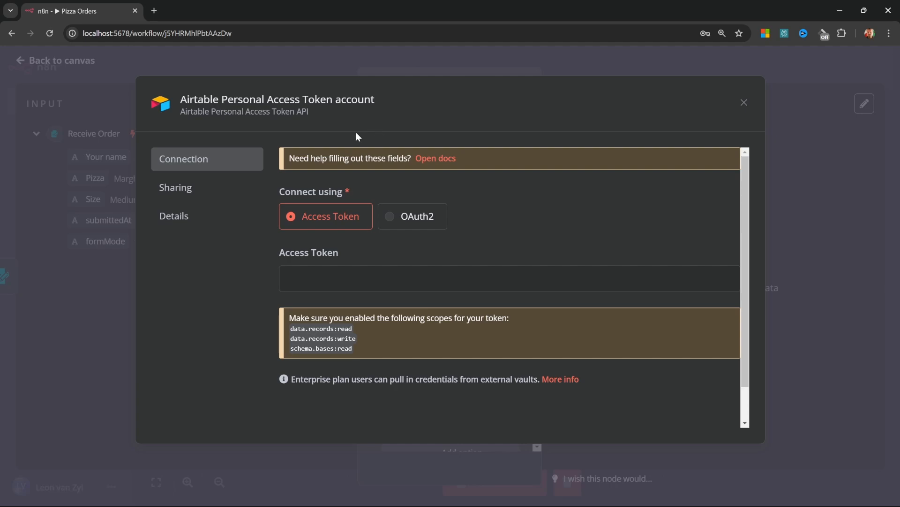
{"action": "left_click", "coordinate": [426, 160]}
{"action": "left_click", "coordinate": [207, 10]}
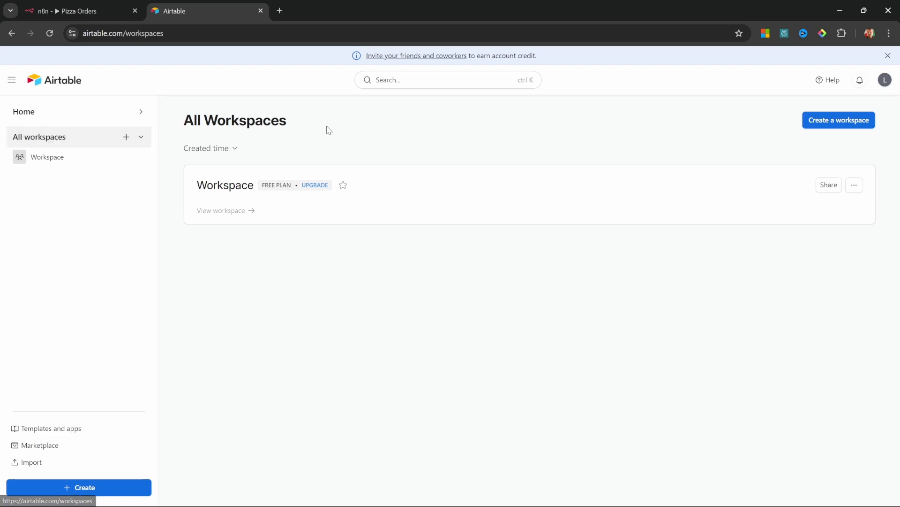
Create a workspace named 'Pizza Place' and start a new base from scratch in it
{"action": "left_click", "coordinate": [828, 122]}
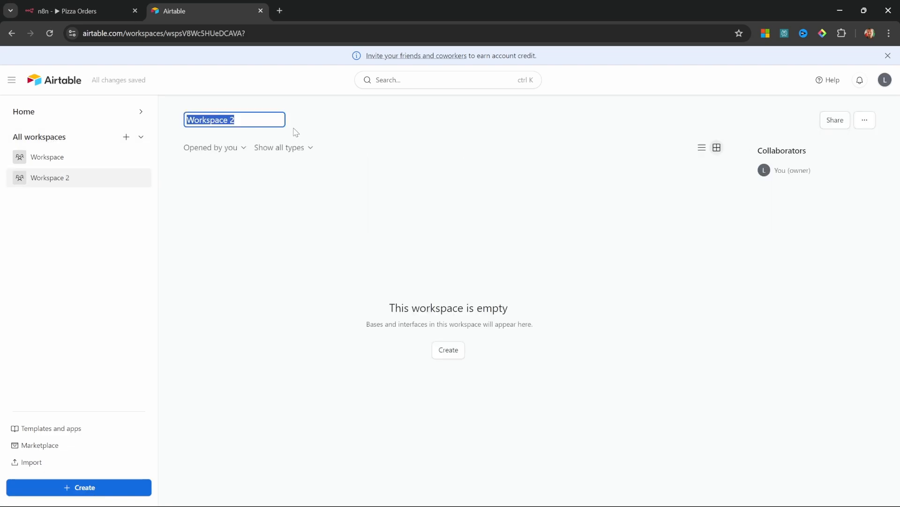
{"action": "type", "text": "Pizza Place"}
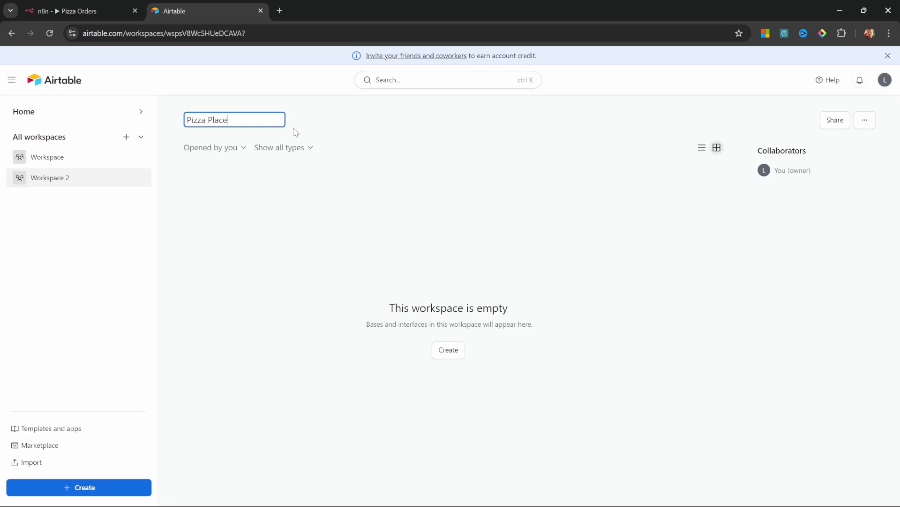
{"action": "key", "text": "Return"}
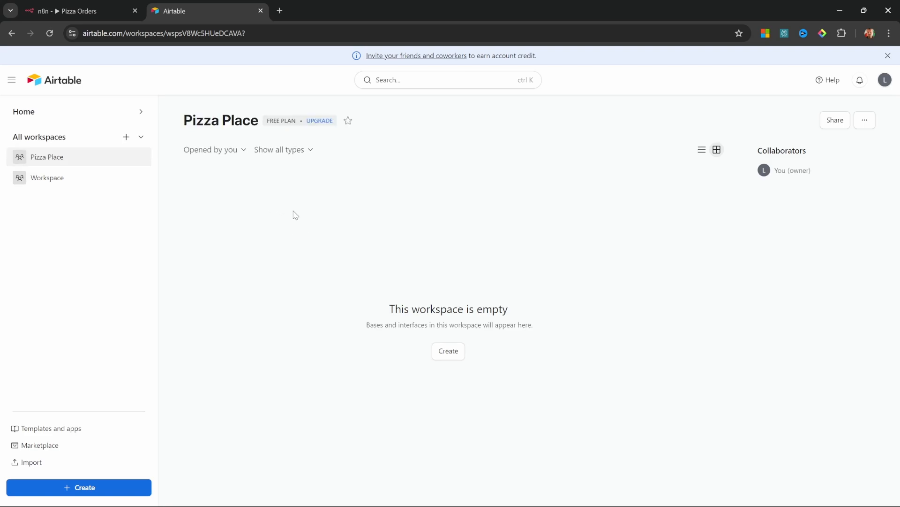
{"action": "left_click", "coordinate": [448, 351]}
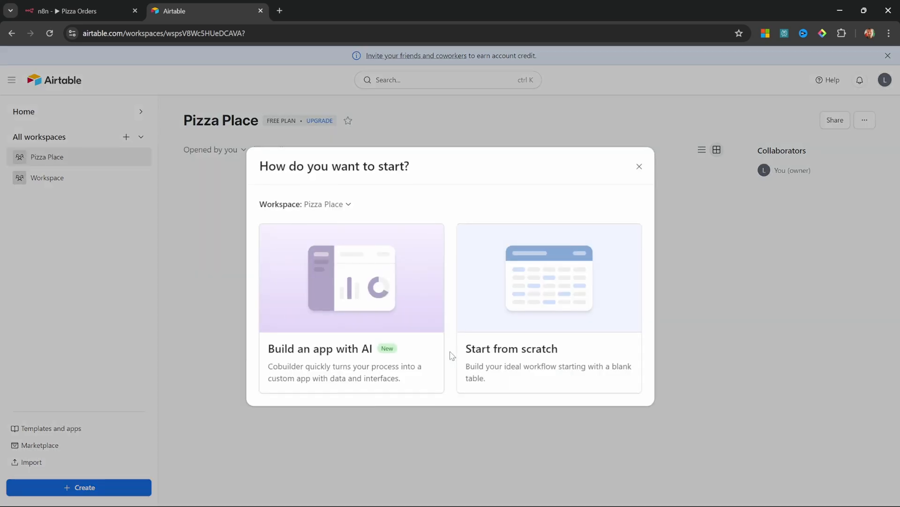
{"action": "left_click", "coordinate": [532, 287]}
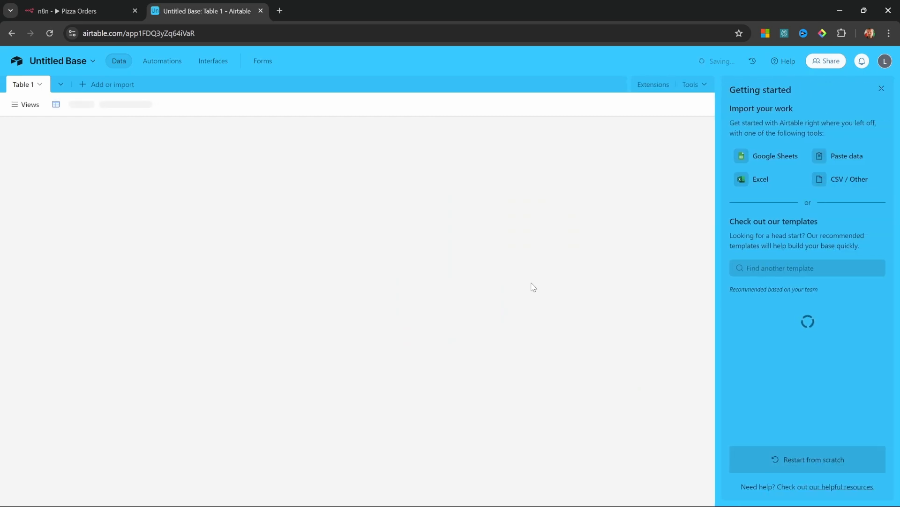
Name the base 'Pizza Place' and rename Table 1 to 'Orders'
{"action": "left_click", "coordinate": [64, 62]}
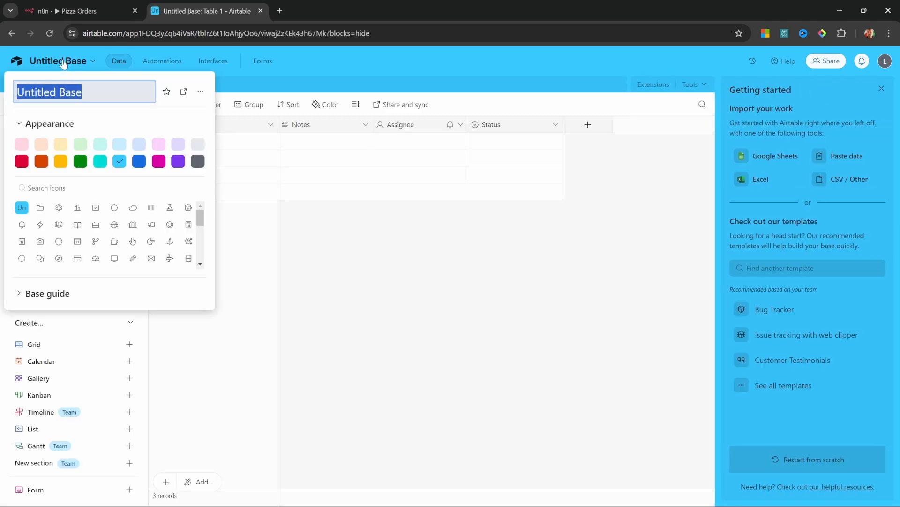
{"action": "type", "text": "Pizza Place"}
{"action": "key", "text": "Return"}
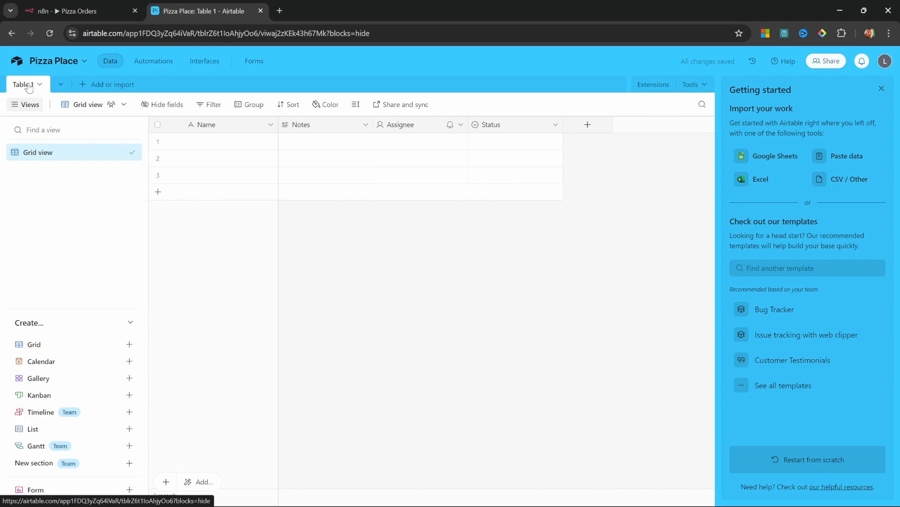
{"action": "double_click", "coordinate": [24, 84]}
{"action": "type", "text": "Orders"}
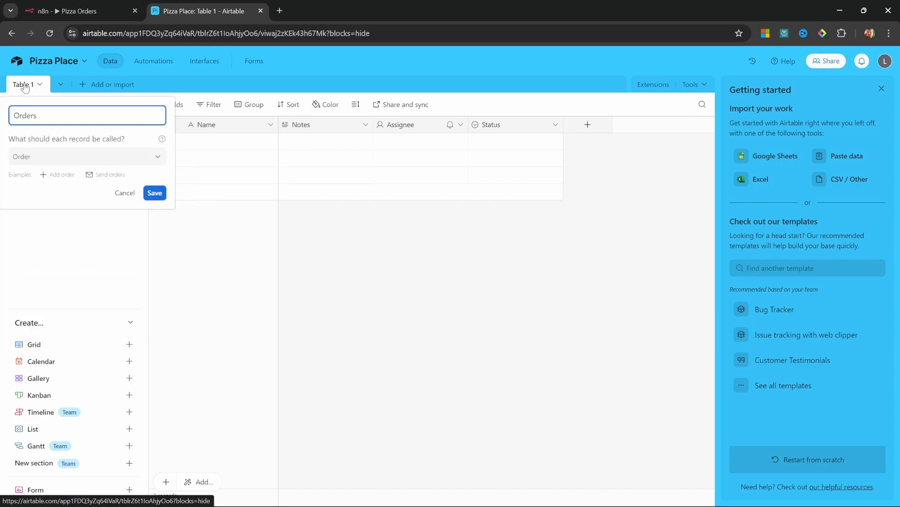
{"action": "key", "text": "Return"}
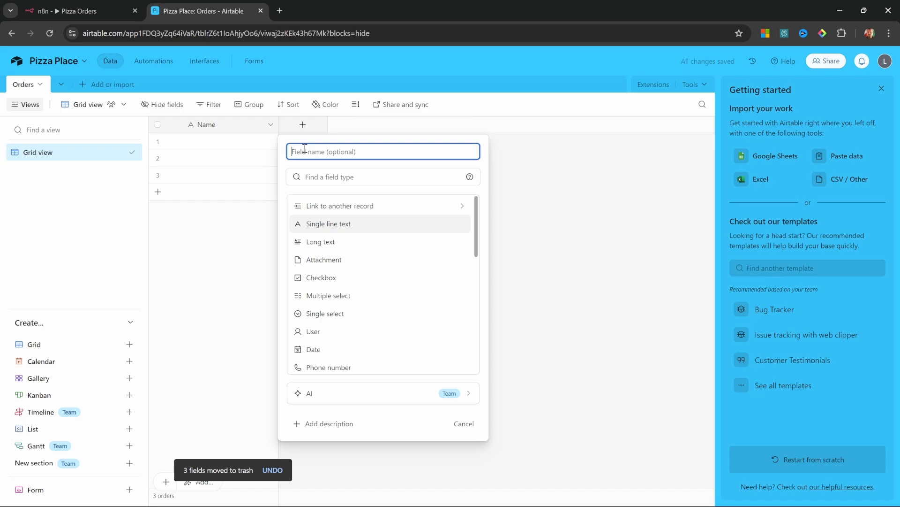
Add single line text fields 'Pizza' and 'Size' to the Orders table
{"action": "type", "text": "Pizza"}
{"action": "left_click", "coordinate": [328, 223]}
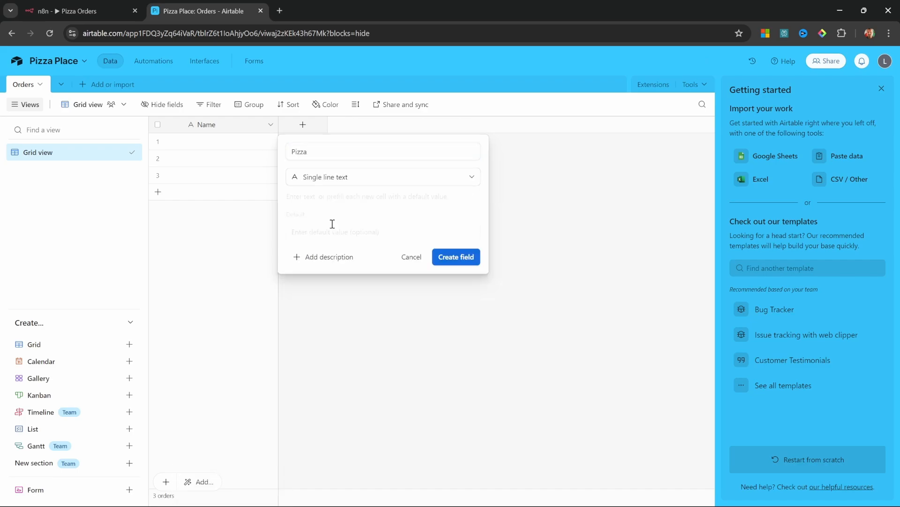
{"action": "left_click", "coordinate": [455, 261]}
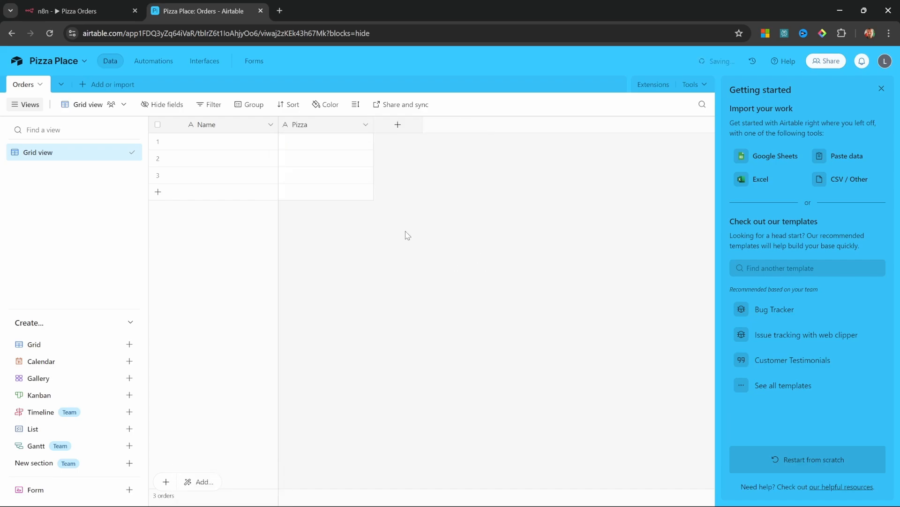
{"action": "left_click", "coordinate": [397, 124]}
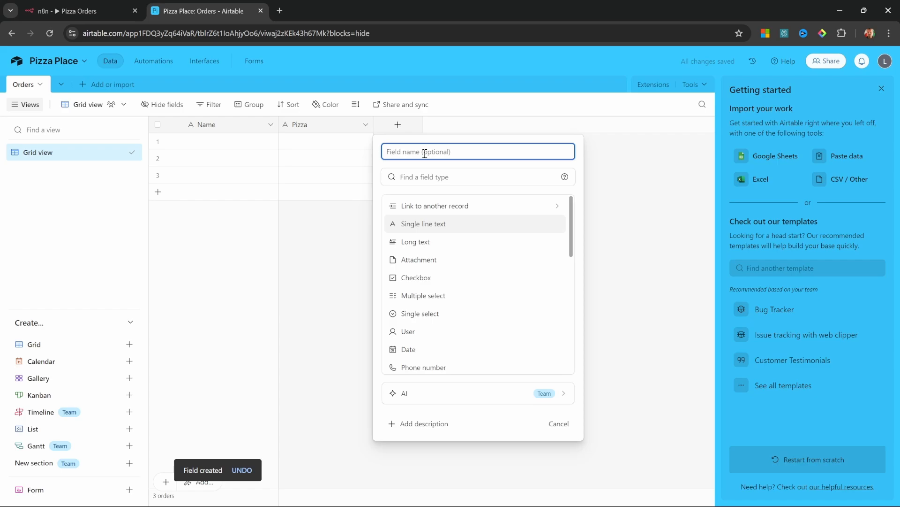
{"action": "type", "text": "Size"}
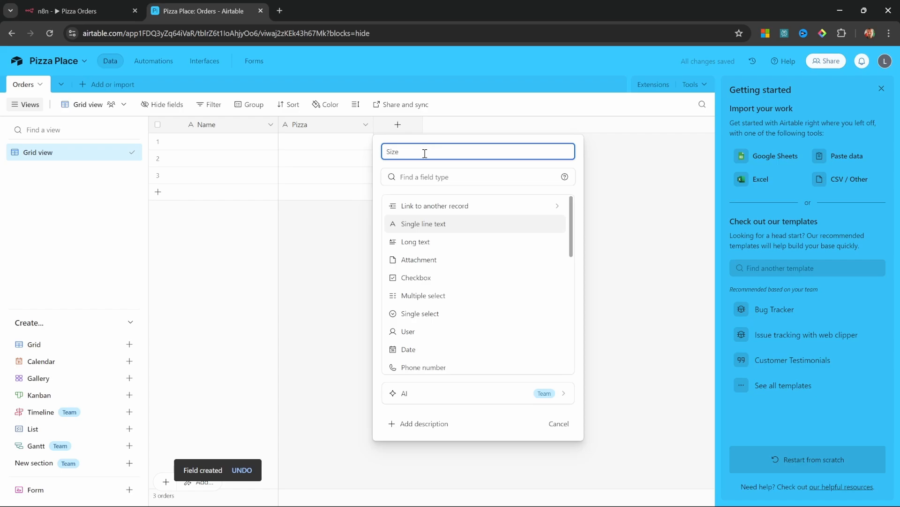
{"action": "left_click", "coordinate": [423, 224]}
{"action": "left_click", "coordinate": [542, 260]}
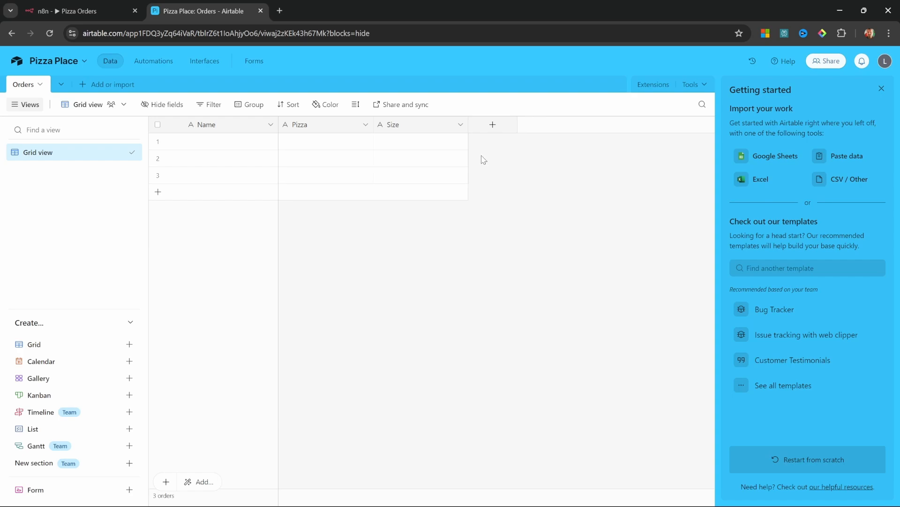
Delete the three empty rows from the Orders table
{"action": "left_click", "coordinate": [158, 125]}
{"action": "right_click", "coordinate": [223, 146]}
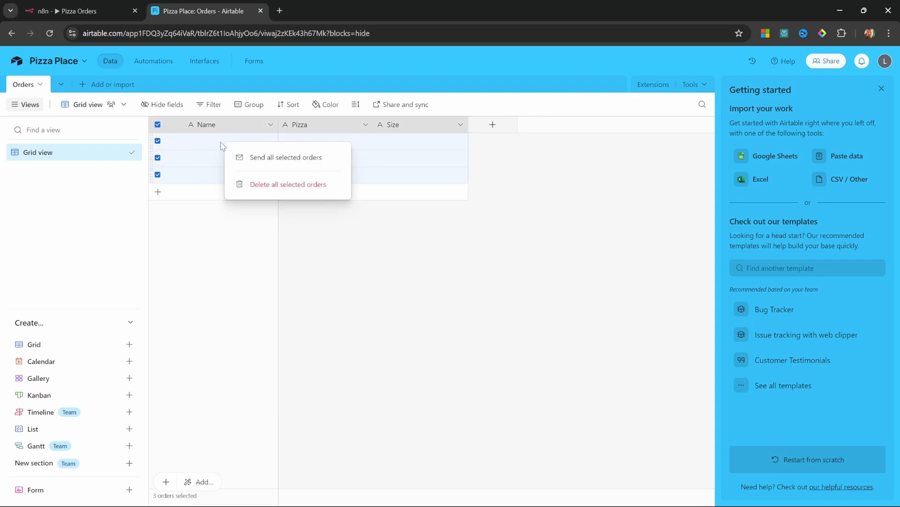
{"action": "left_click", "coordinate": [273, 184]}
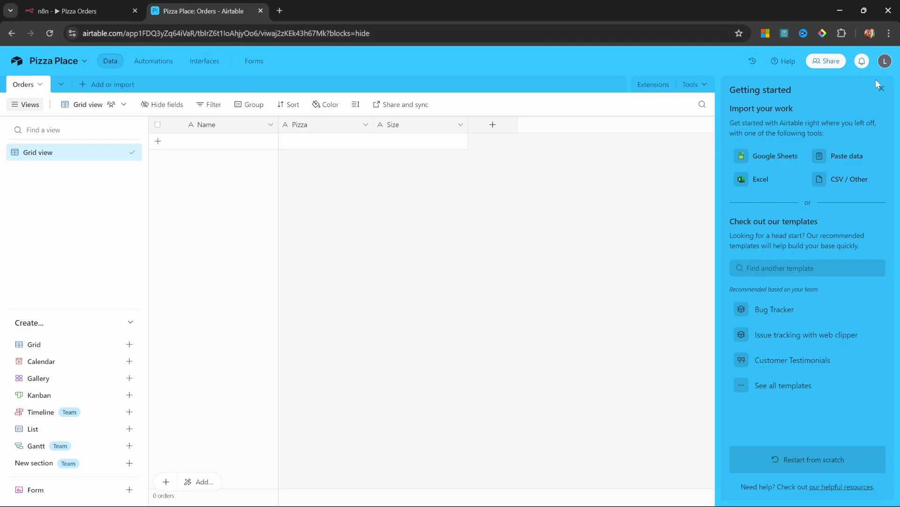
Start a new Airtable personal access token named 'n8n Pizza Place'
{"action": "left_click", "coordinate": [886, 61]}
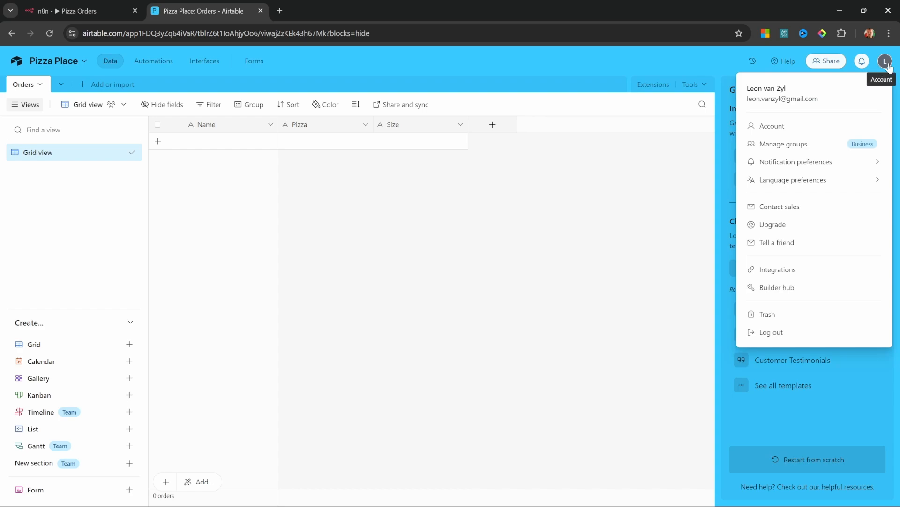
{"action": "left_click", "coordinate": [781, 288]}
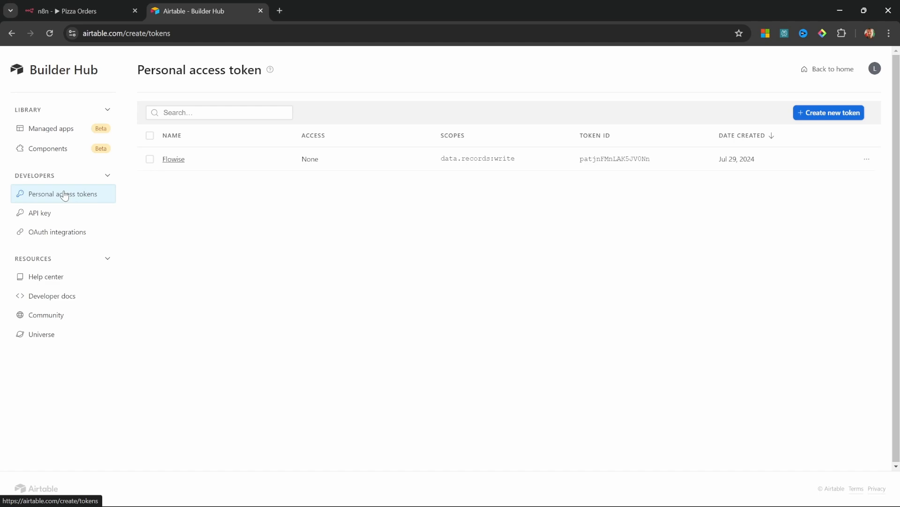
{"action": "left_click", "coordinate": [822, 116]}
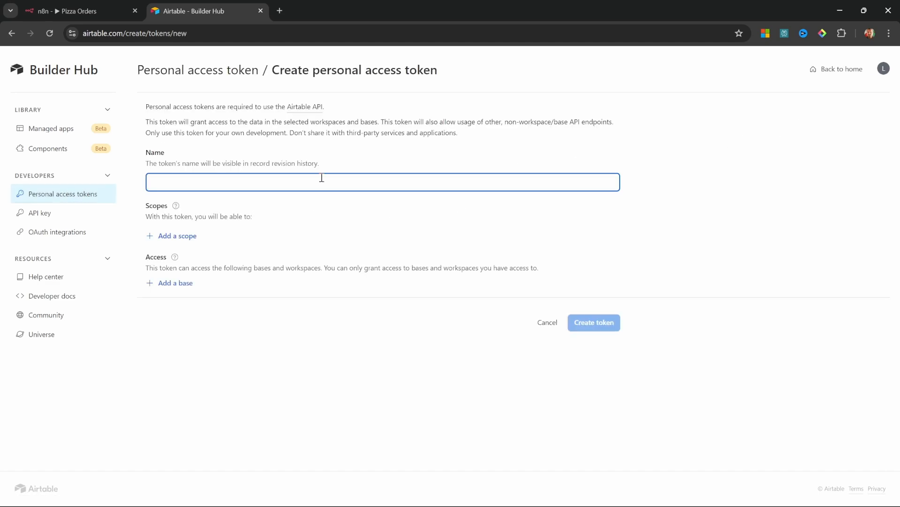
{"action": "type", "text": "n8n Pizza Place"}
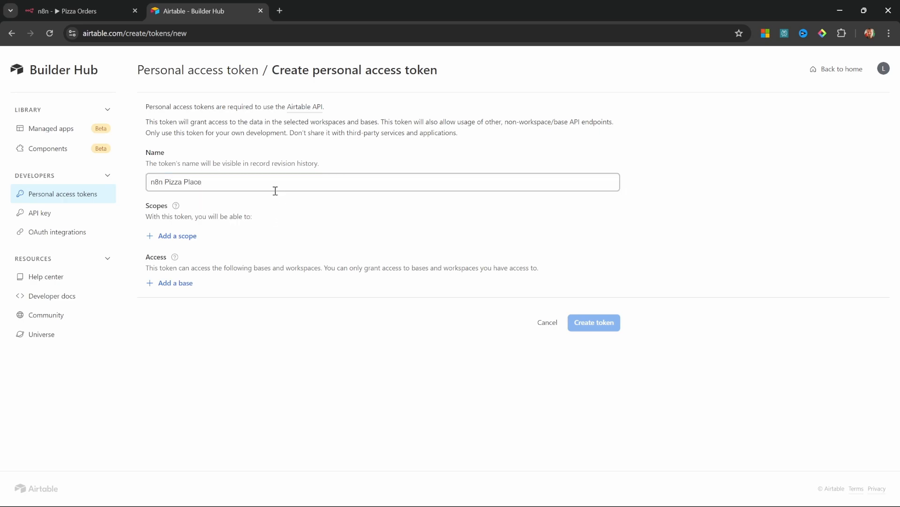
Add the data.records:read, data.records:write and schema.bases:read scopes, as n8n requires
{"action": "left_click", "coordinate": [196, 237]}
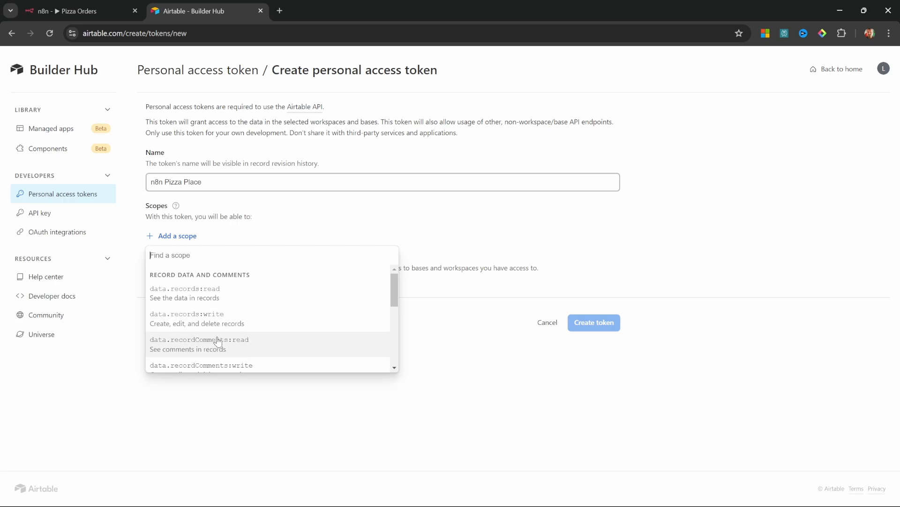
{"action": "left_click", "coordinate": [100, 10]}
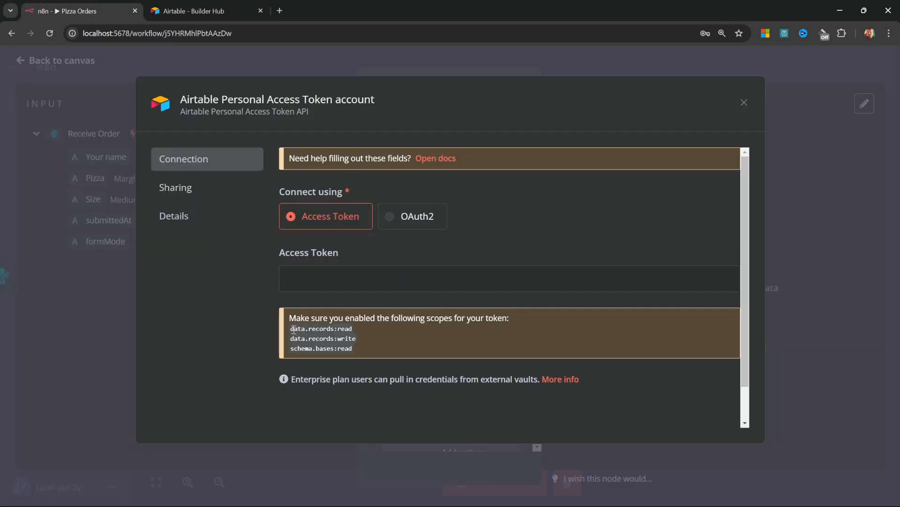
{"action": "left_click_drag", "start_coordinate": [288, 329], "coordinate": [364, 349]}
{"action": "left_click", "coordinate": [364, 349]}
{"action": "left_click", "coordinate": [188, 12]}
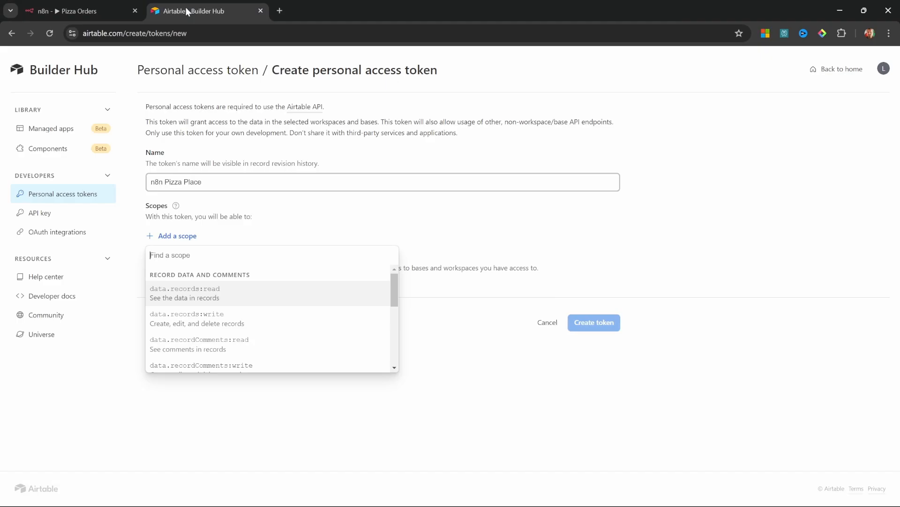
{"action": "left_click", "coordinate": [191, 292]}
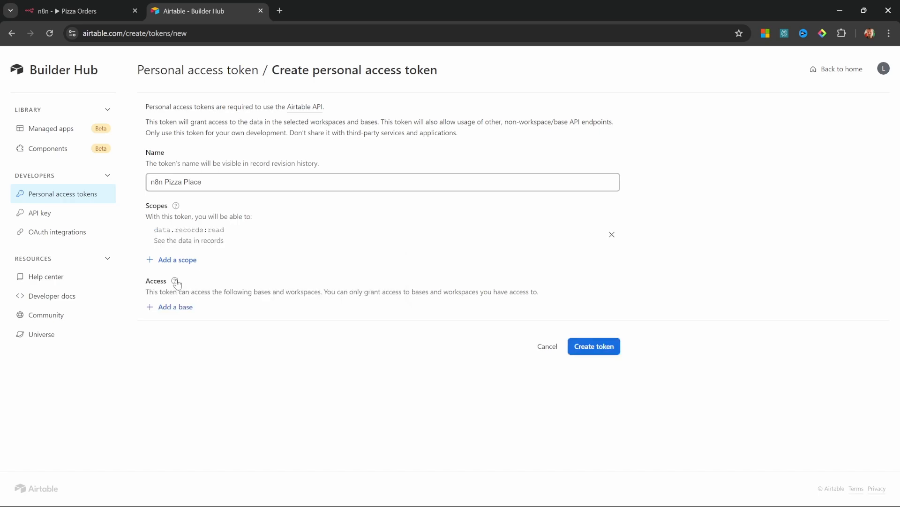
{"action": "left_click", "coordinate": [176, 261]}
{"action": "left_click", "coordinate": [202, 321]}
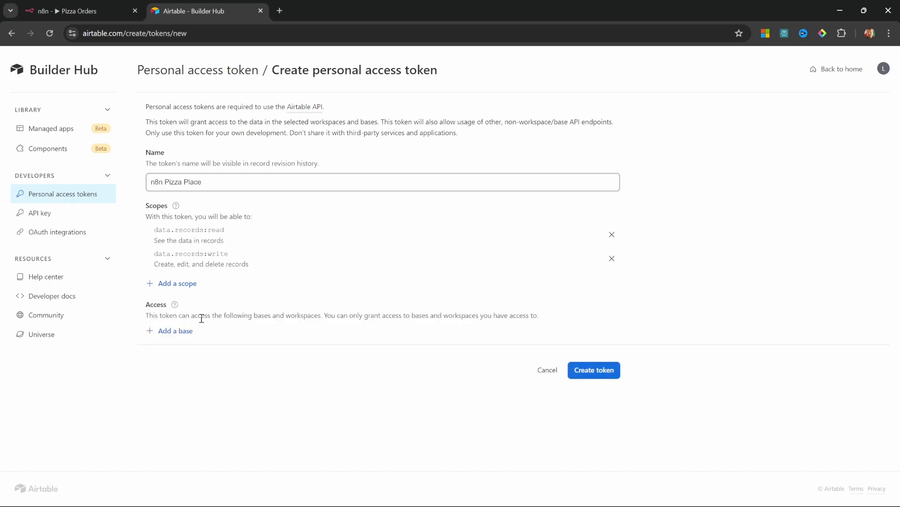
{"action": "left_click", "coordinate": [185, 285]}
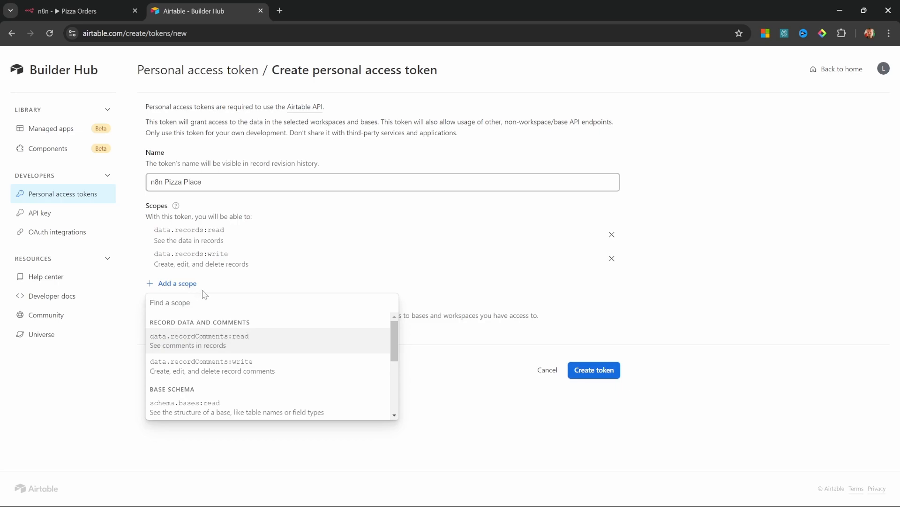
{"action": "left_click", "coordinate": [191, 408]}
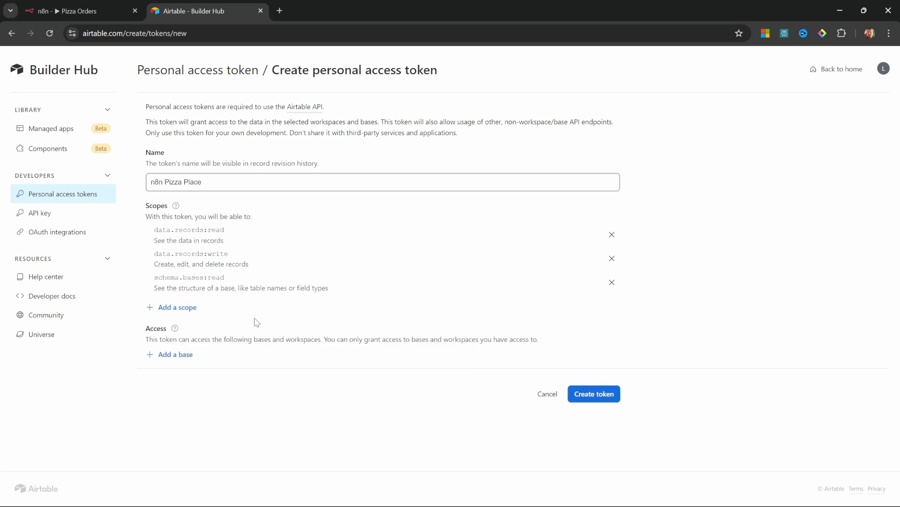
Grant the token access to the Pizza Place base, create it, and copy it
{"action": "left_click", "coordinate": [183, 356]}
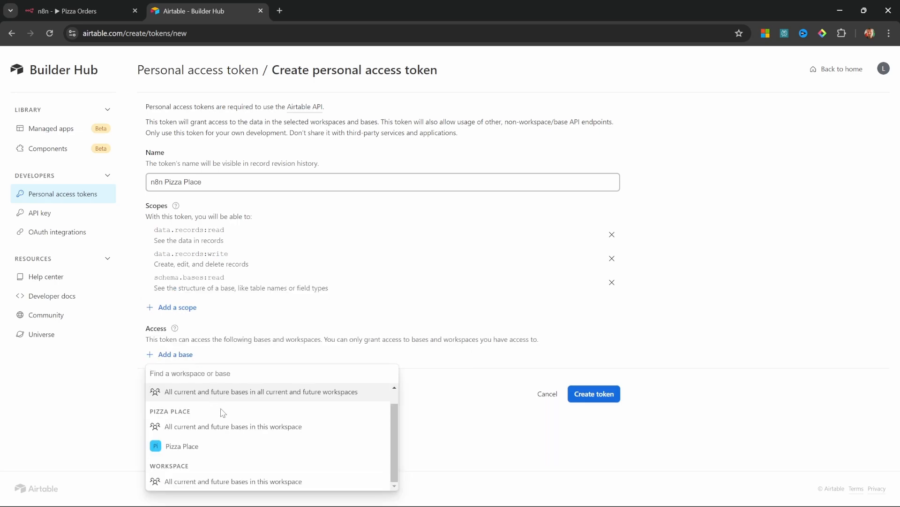
{"action": "left_click", "coordinate": [179, 446]}
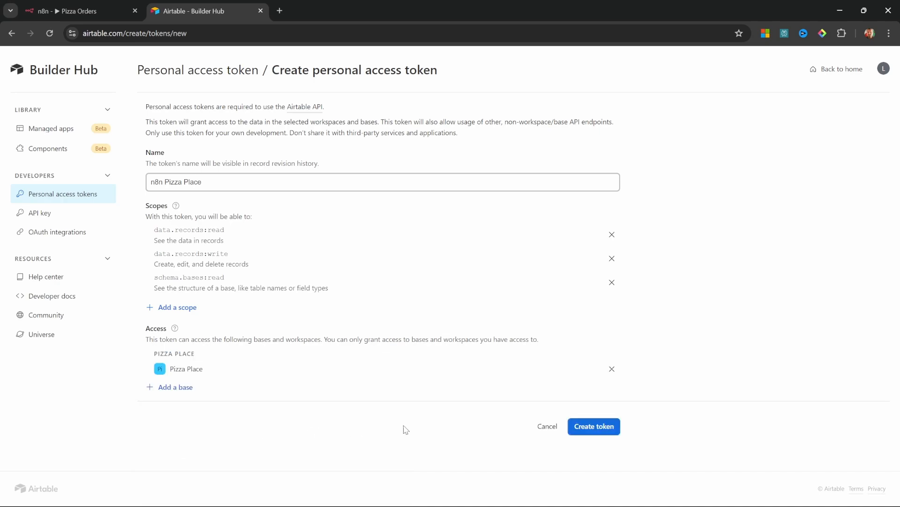
{"action": "left_click", "coordinate": [594, 426]}
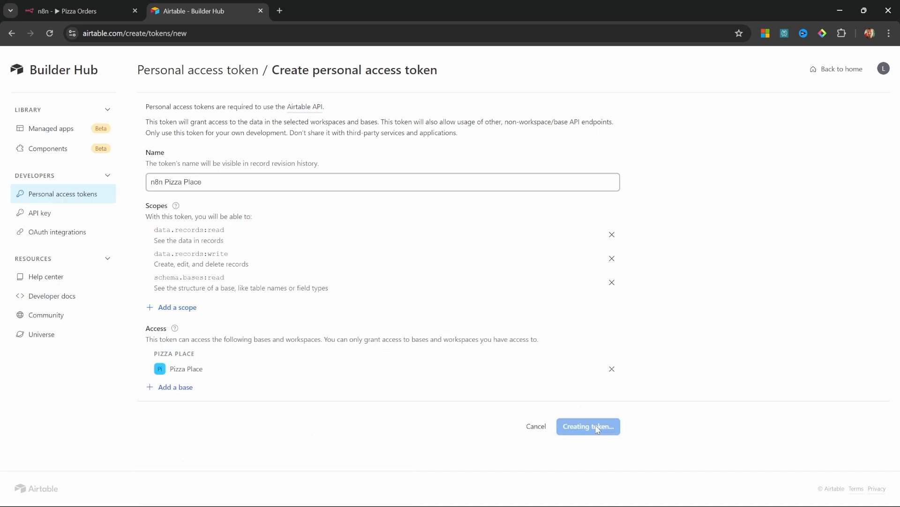
{"action": "left_click", "coordinate": [559, 305]}
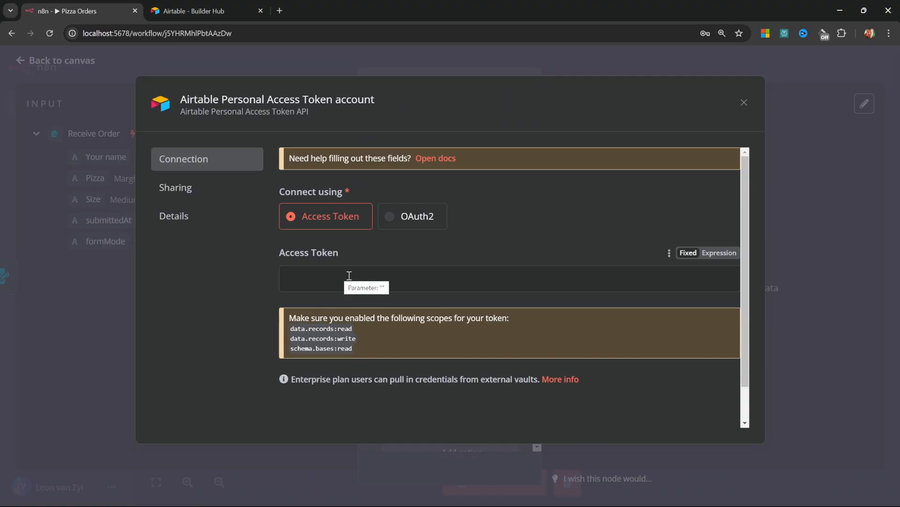
Paste the copied token into the n8n Airtable credential's Access Token, save it, and close the dialog
{"action": "key", "text": "ctrl+shift+Tab"}
{"action": "left_click", "coordinate": [392, 285]}
{"action": "key", "text": "ctrl+v"}
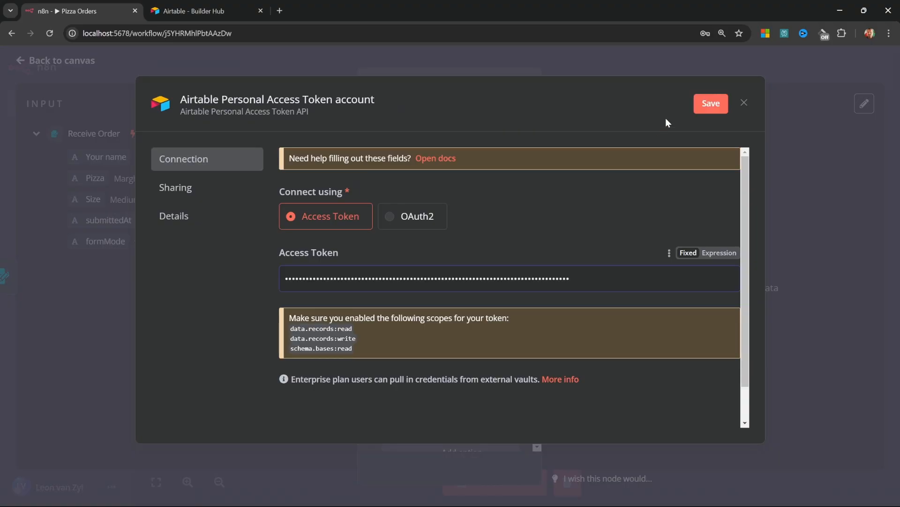
{"action": "left_click", "coordinate": [711, 104]}
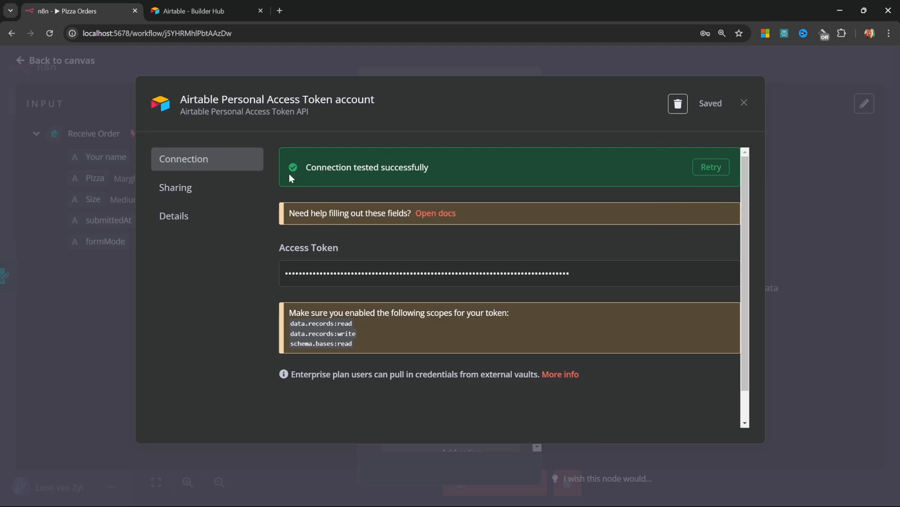
{"action": "left_click", "coordinate": [745, 103]}
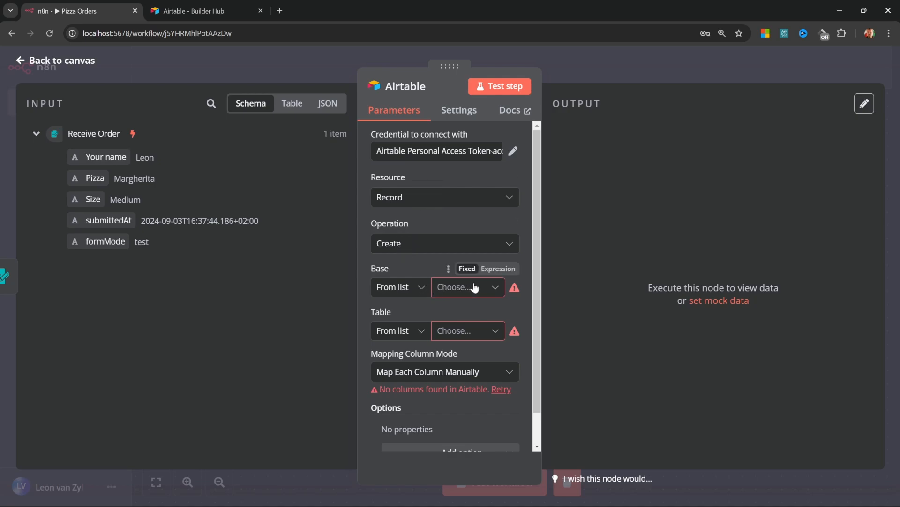
Point the Airtable node at Base Pizza Place and Table Orders
{"action": "left_click", "coordinate": [492, 287]}
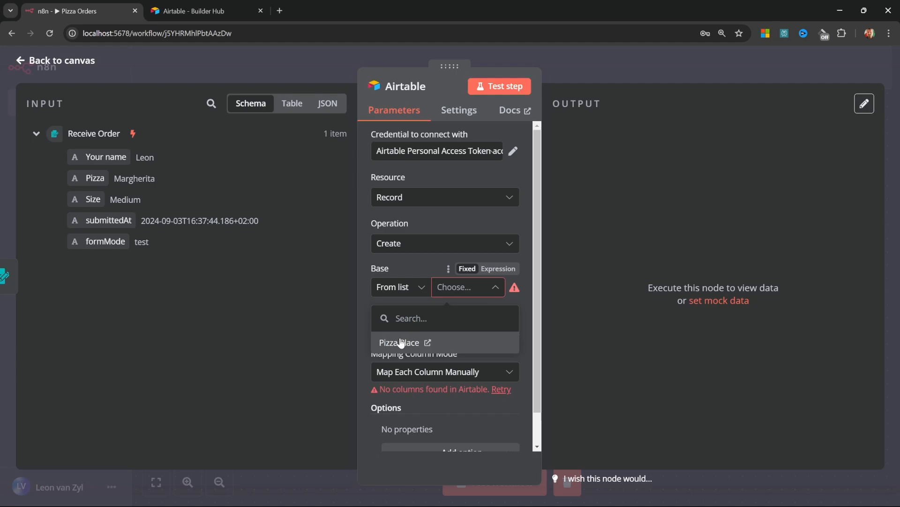
{"action": "left_click", "coordinate": [401, 343]}
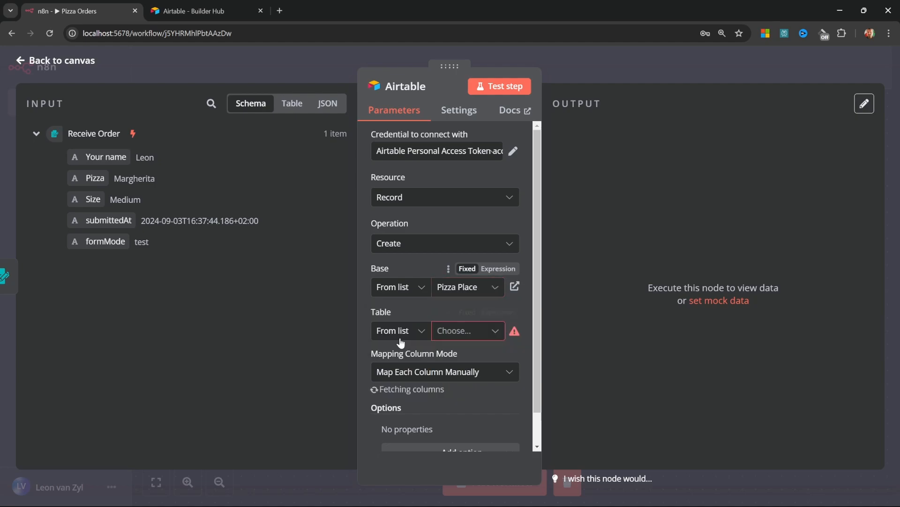
{"action": "left_click", "coordinate": [496, 333]}
{"action": "left_click", "coordinate": [390, 299]}
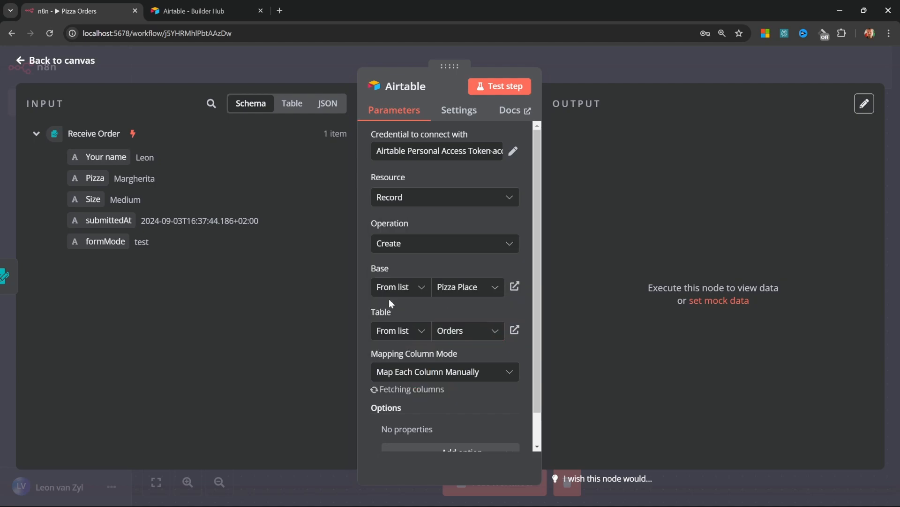
{"action": "scroll", "coordinate": [390, 299], "scroll_direction": "down", "scroll_amount": 5}
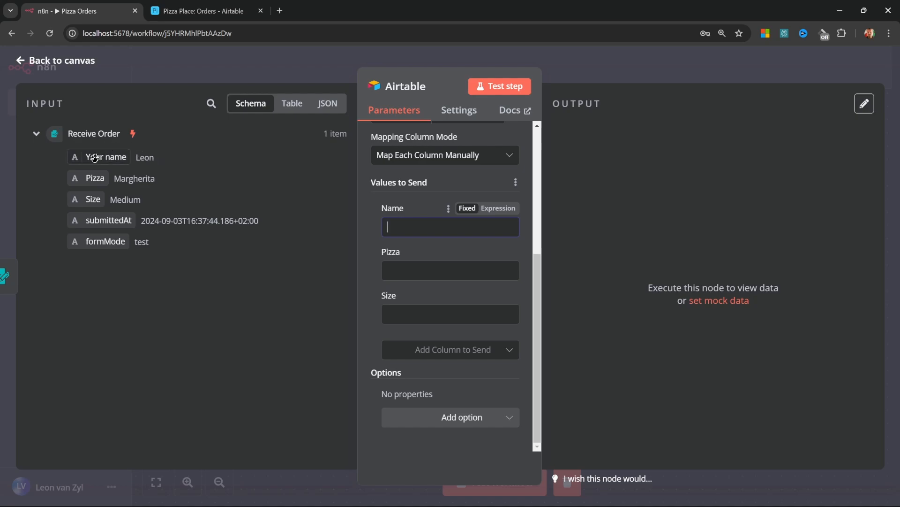
Map the form's Your name, Pizza and Size into Name, Pizza and Size, then test-create a record
{"action": "left_click_drag", "start_coordinate": [99, 157], "coordinate": [430, 226]}
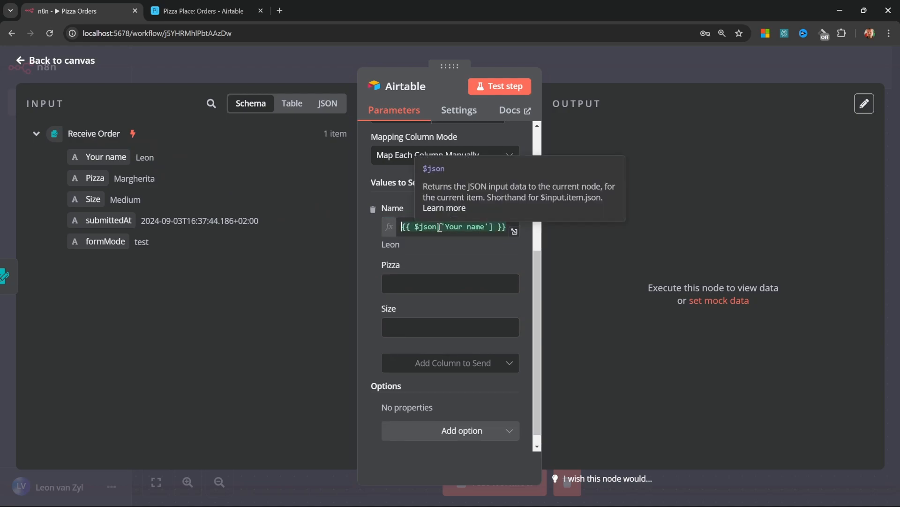
{"action": "left_click_drag", "start_coordinate": [93, 178], "coordinate": [434, 283]}
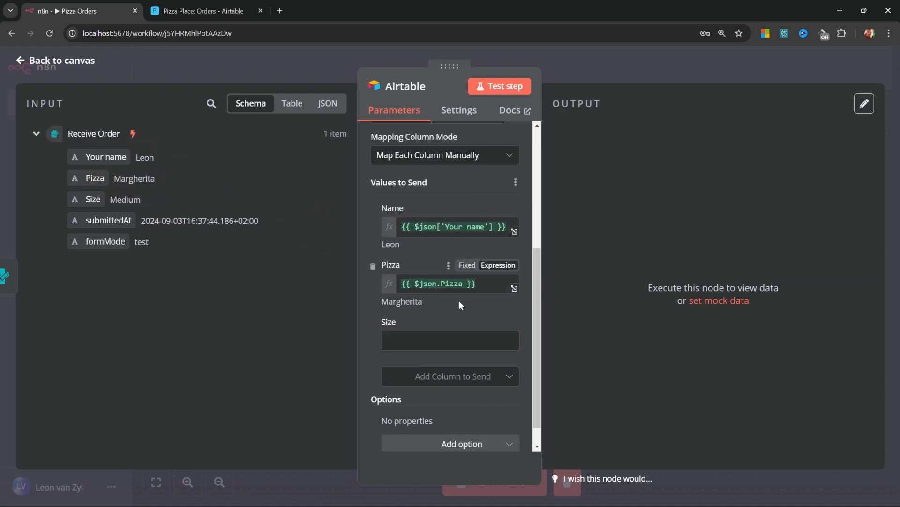
{"action": "left_click_drag", "start_coordinate": [89, 199], "coordinate": [440, 338]}
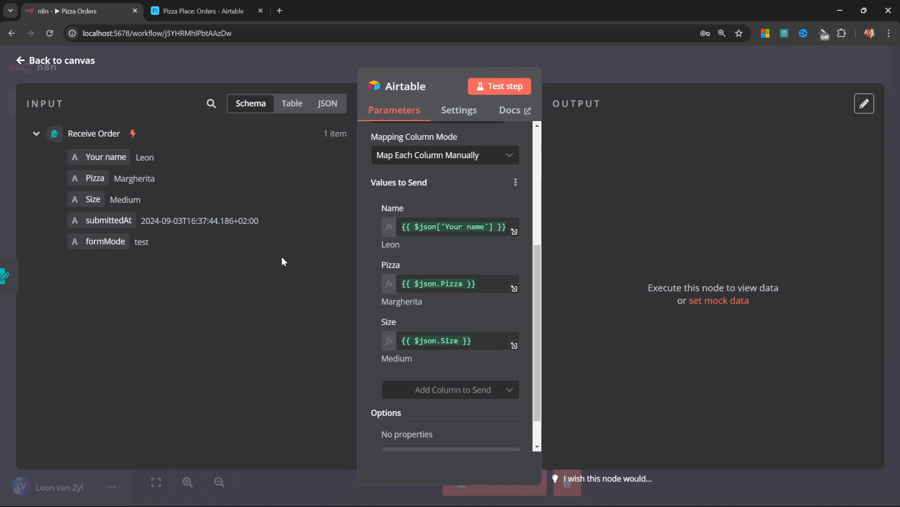
{"action": "scroll", "coordinate": [466, 212], "scroll_direction": "up", "scroll_amount": 1}
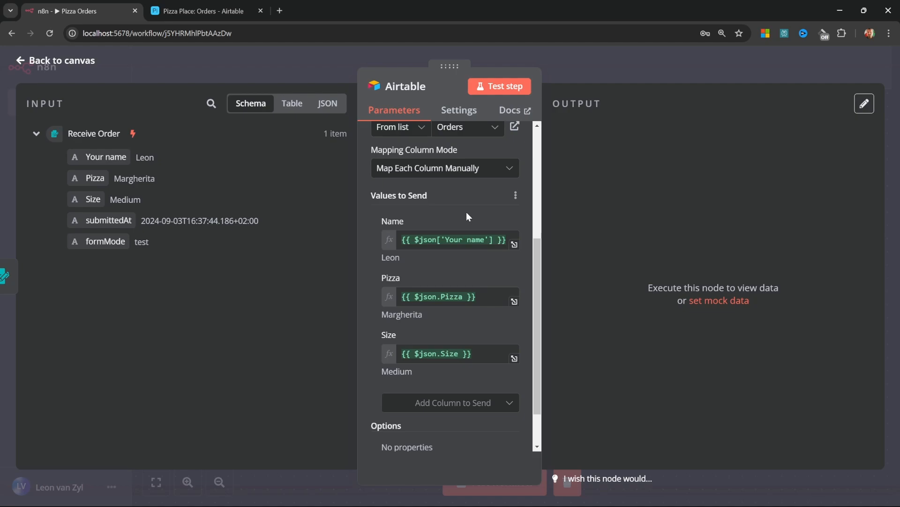
{"action": "left_click", "coordinate": [505, 86]}
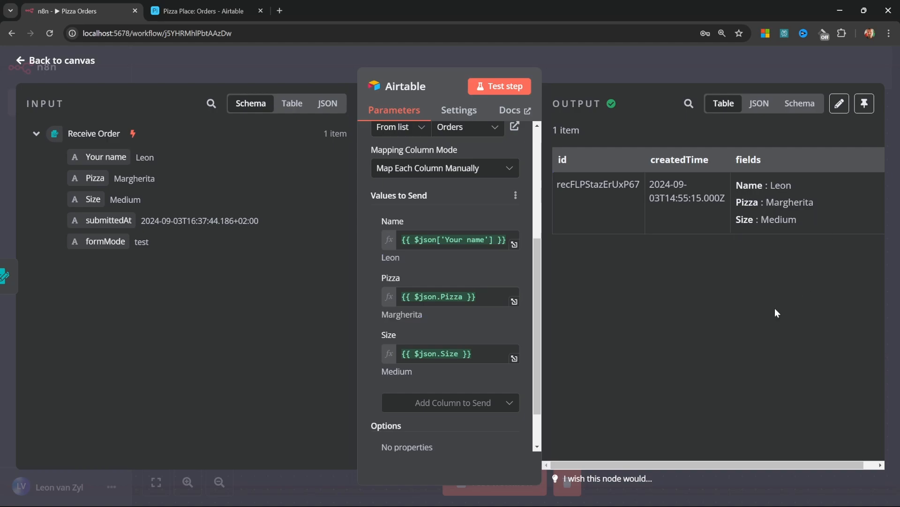
{"action": "left_click", "coordinate": [198, 15]}
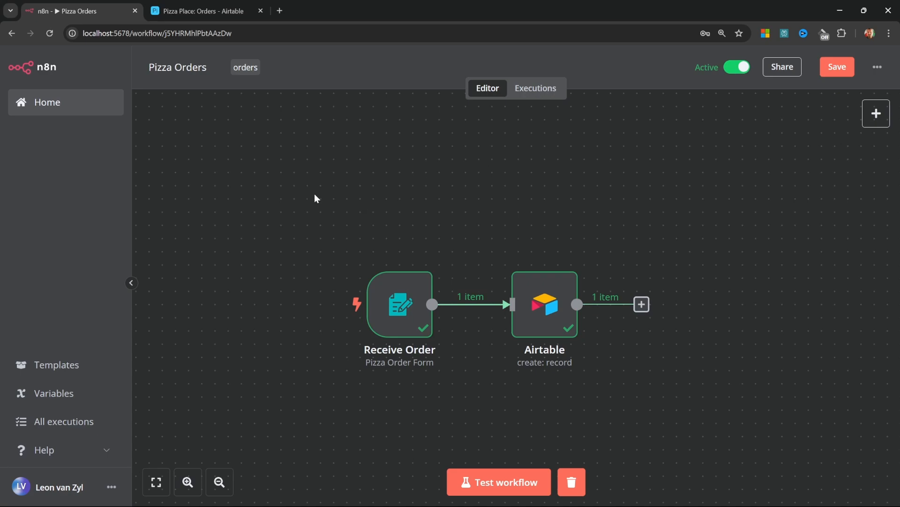
Check the five orders in Airtable's Orders grid, then save the Pizza Orders workflow
{"action": "left_click", "coordinate": [214, 11]}
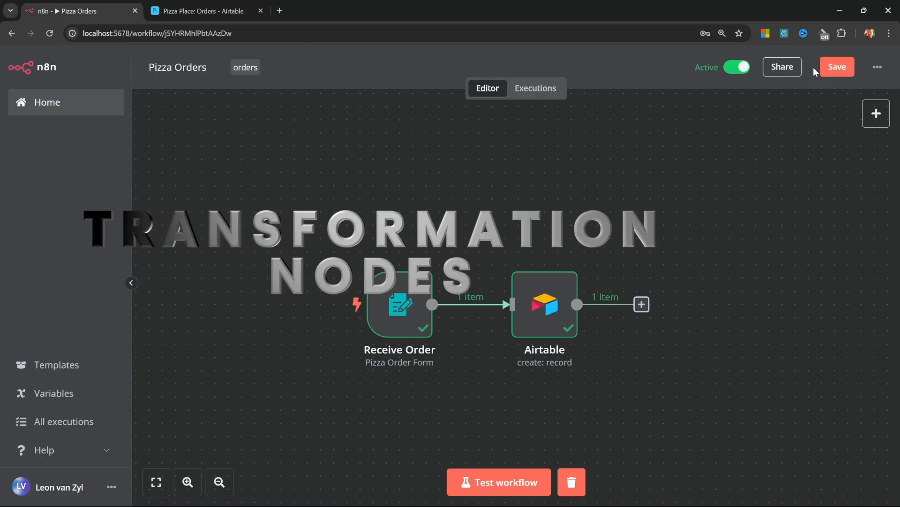
{"action": "left_click", "coordinate": [834, 64]}
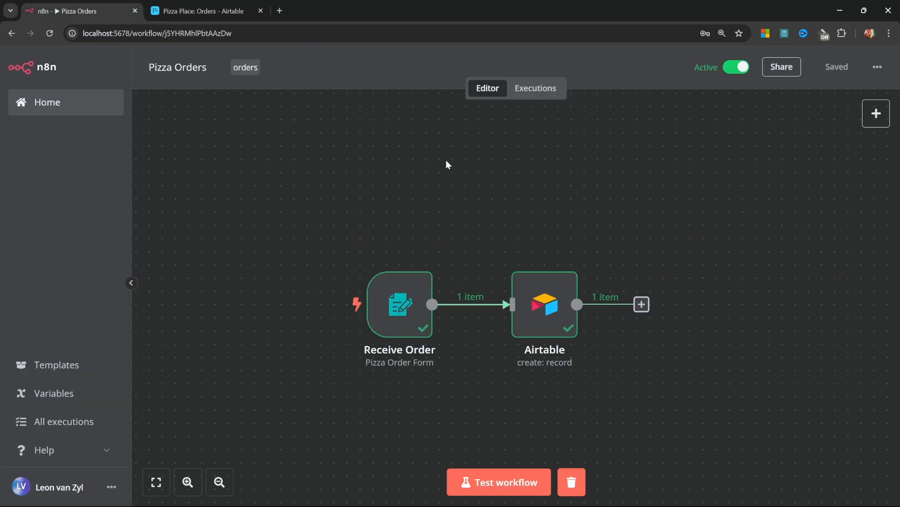
Create a new empty workflow named 'Process Order'
{"action": "left_click", "coordinate": [43, 106]}
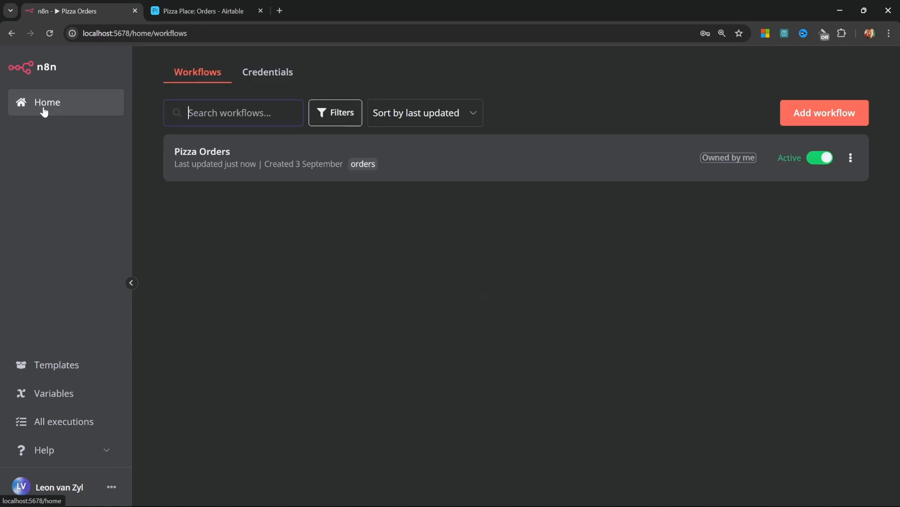
{"action": "left_click", "coordinate": [817, 117]}
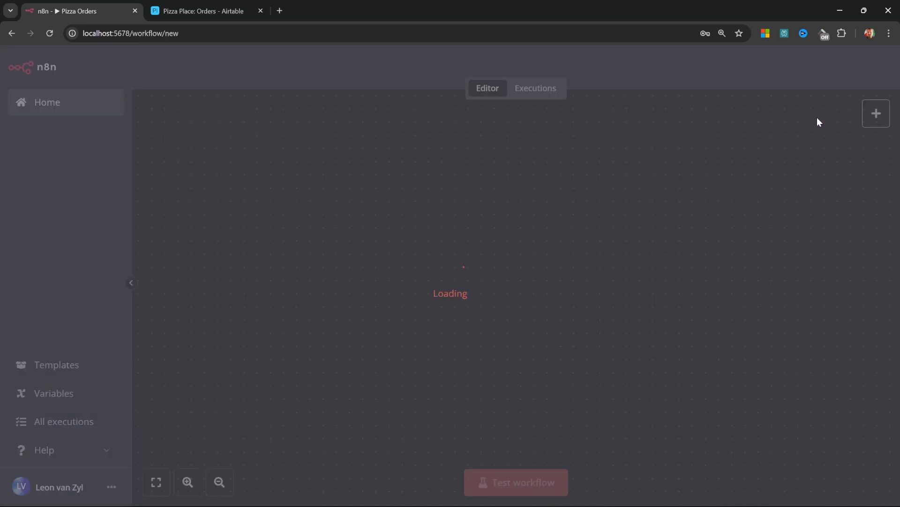
{"action": "left_click", "coordinate": [188, 73]}
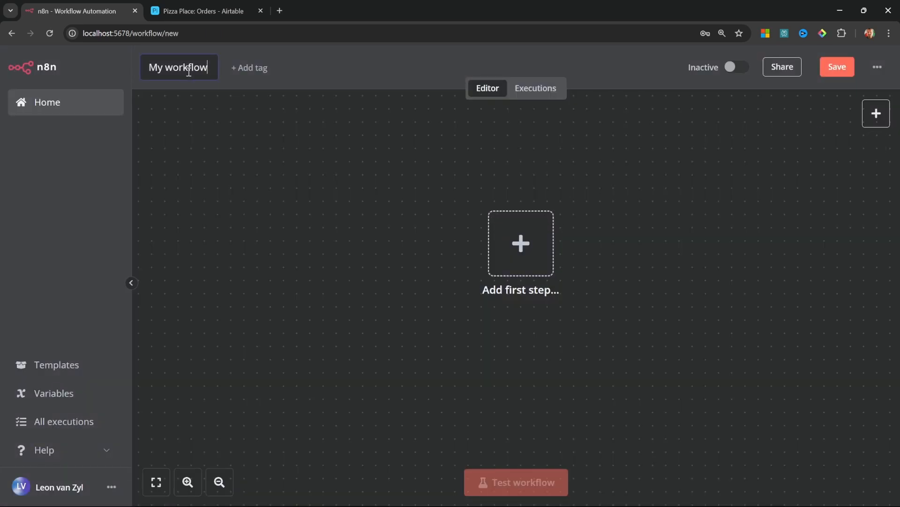
{"action": "key", "text": "ctrl+a"}
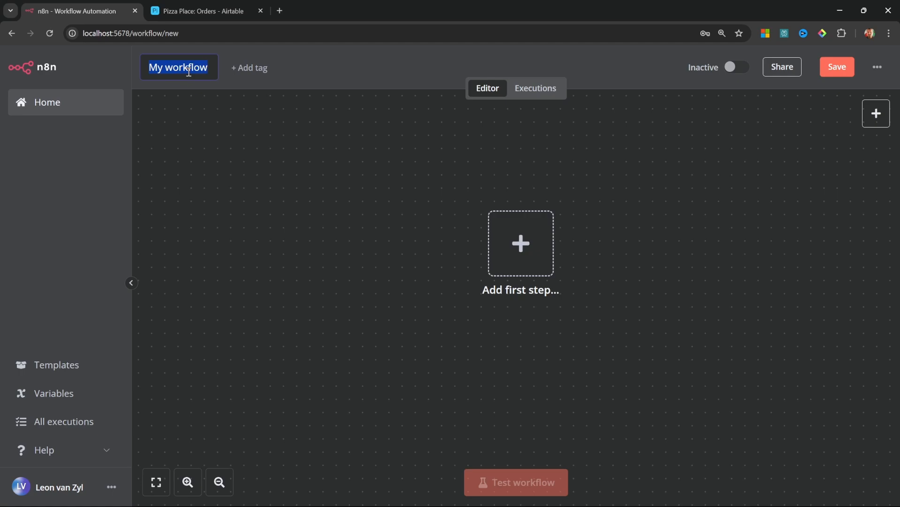
{"action": "key", "text": "ctrl+v"}
{"action": "key", "text": "Return"}
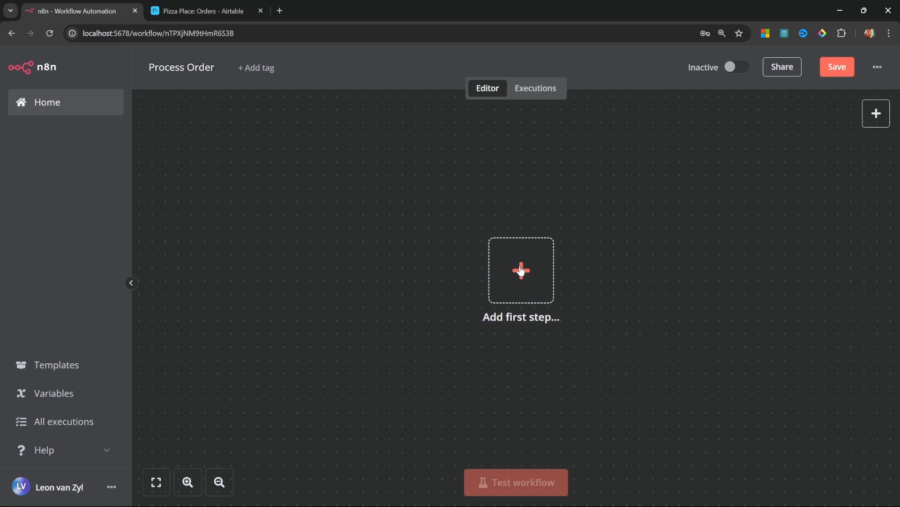
Start it with a manual trigger and search 'airta' for an Airtable node after it
{"action": "left_click", "coordinate": [522, 269]}
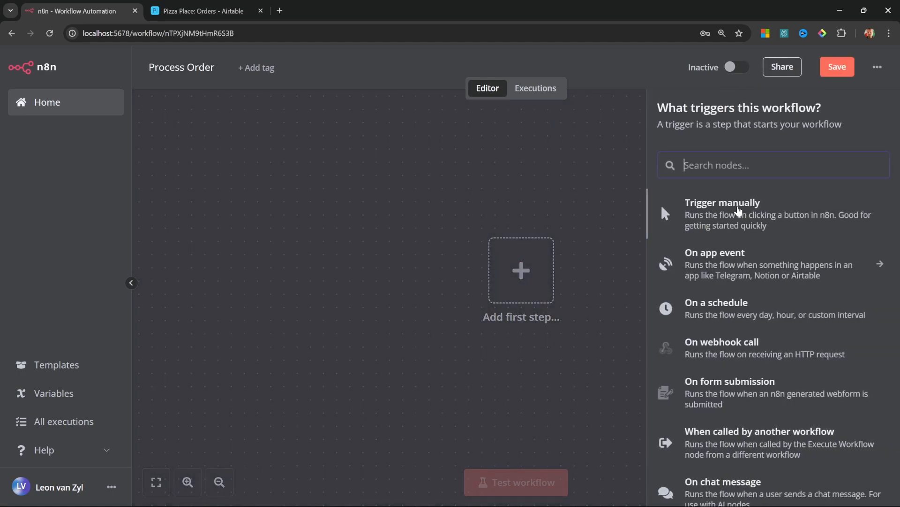
{"action": "left_click", "coordinate": [738, 208]}
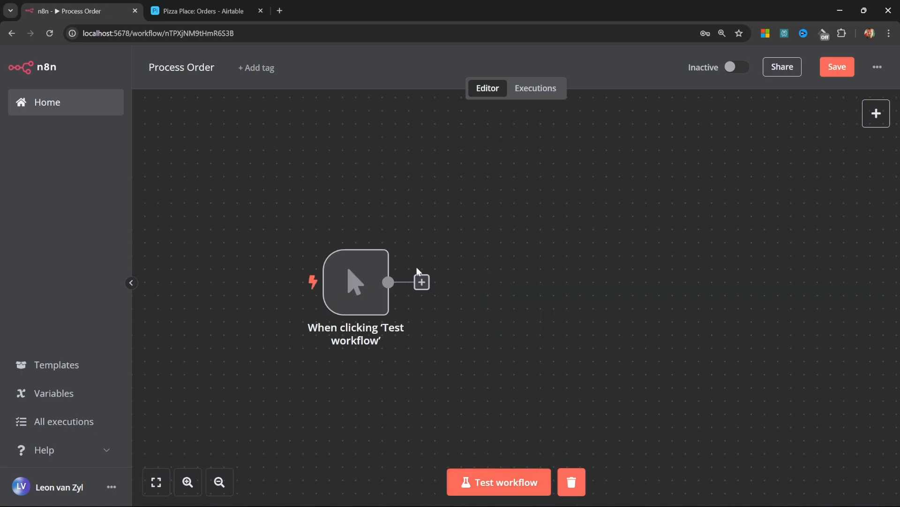
{"action": "left_click", "coordinate": [422, 283]}
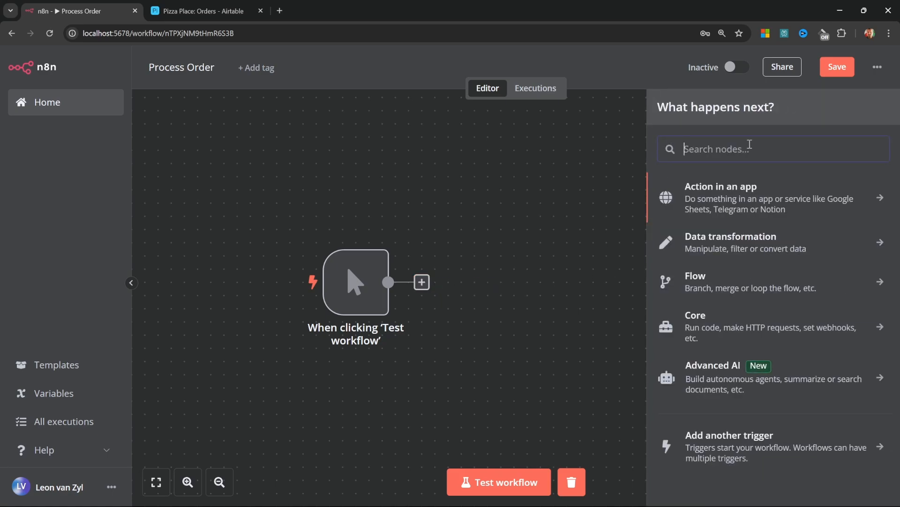
{"action": "type", "text": "airta"}
{"action": "key", "text": "Return"}
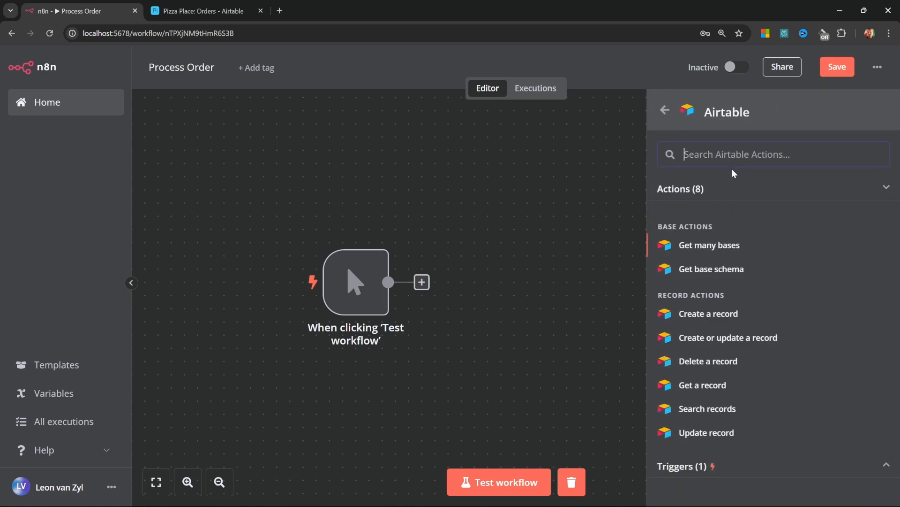
Add an Airtable Search records node on Pizza Place's Orders table and run it, returning 5 items
{"action": "left_click", "coordinate": [718, 408]}
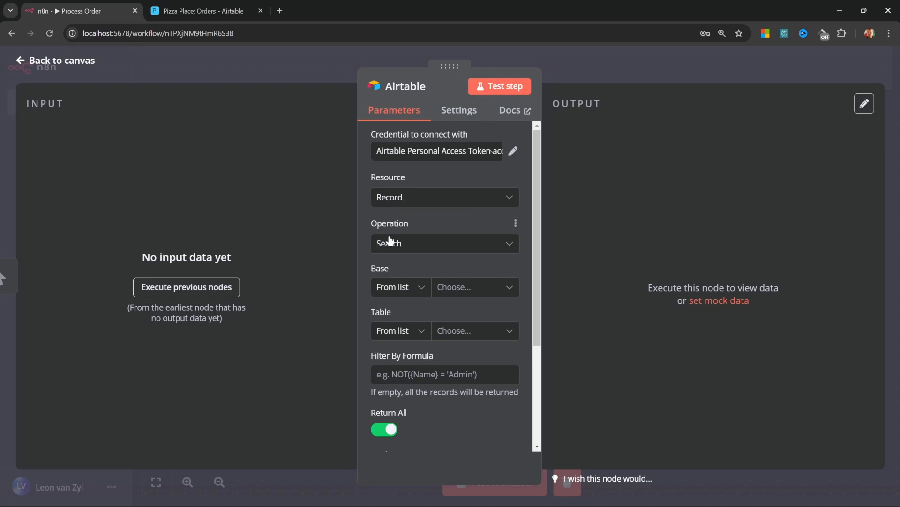
{"action": "left_click", "coordinate": [488, 287]}
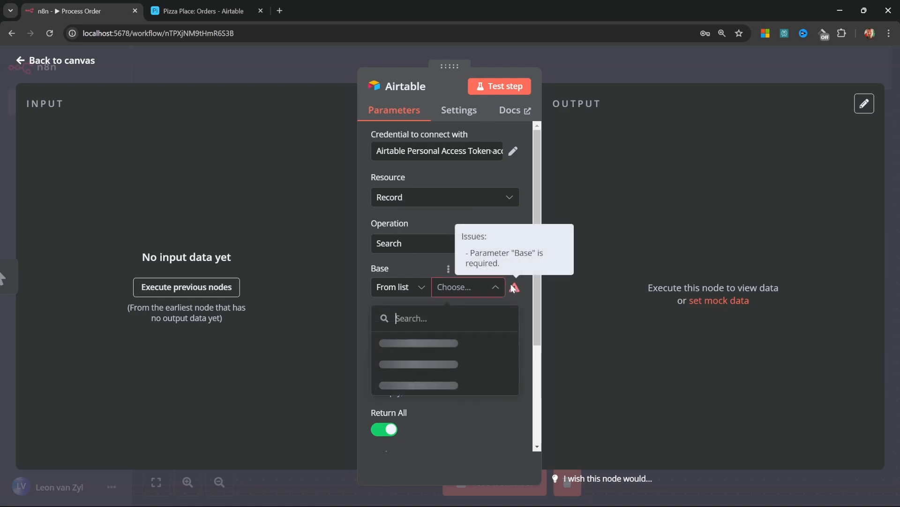
{"action": "left_click", "coordinate": [404, 342]}
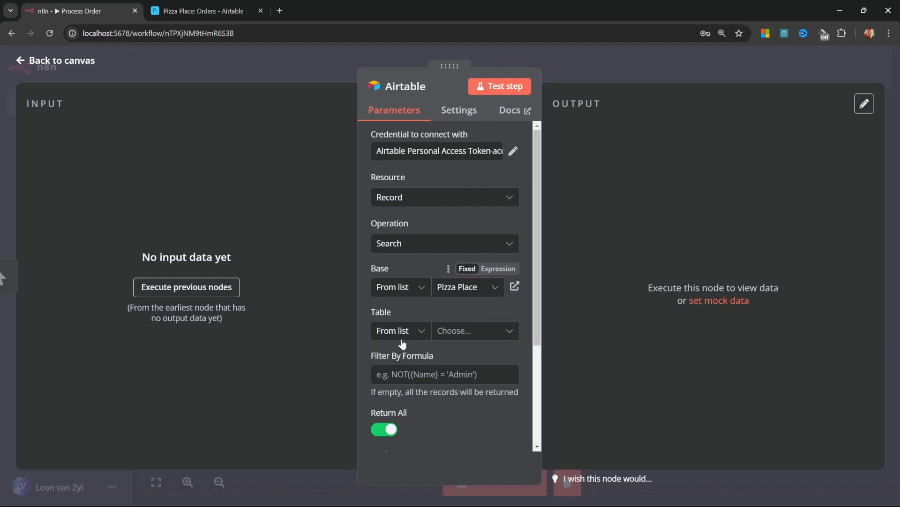
{"action": "left_click", "coordinate": [510, 331]}
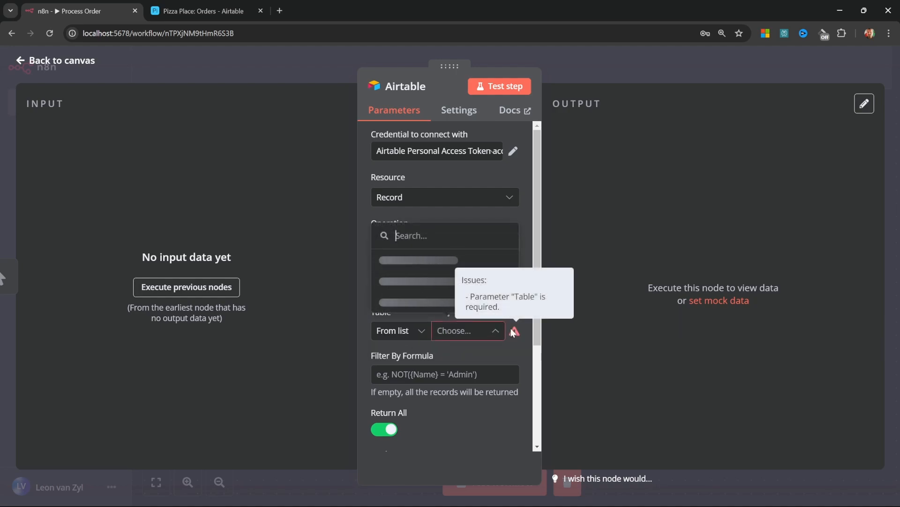
{"action": "left_click", "coordinate": [397, 304]}
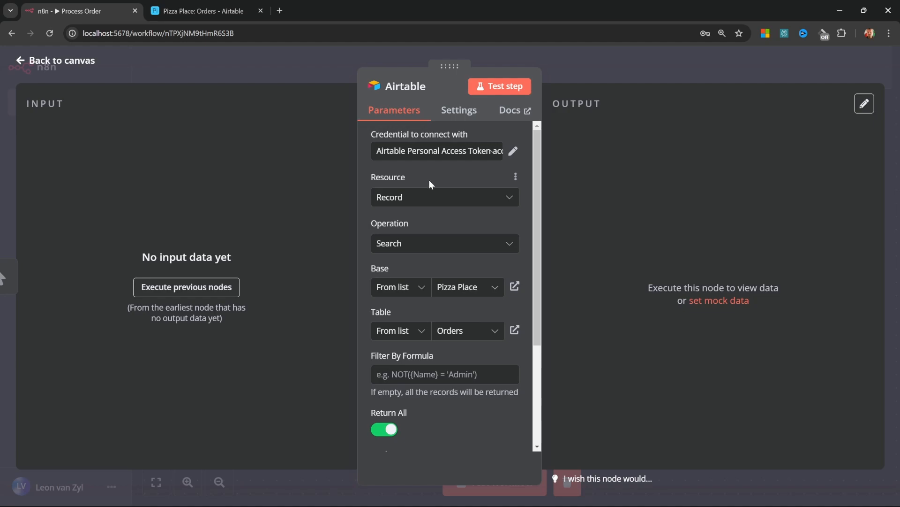
{"action": "left_click", "coordinate": [484, 85]}
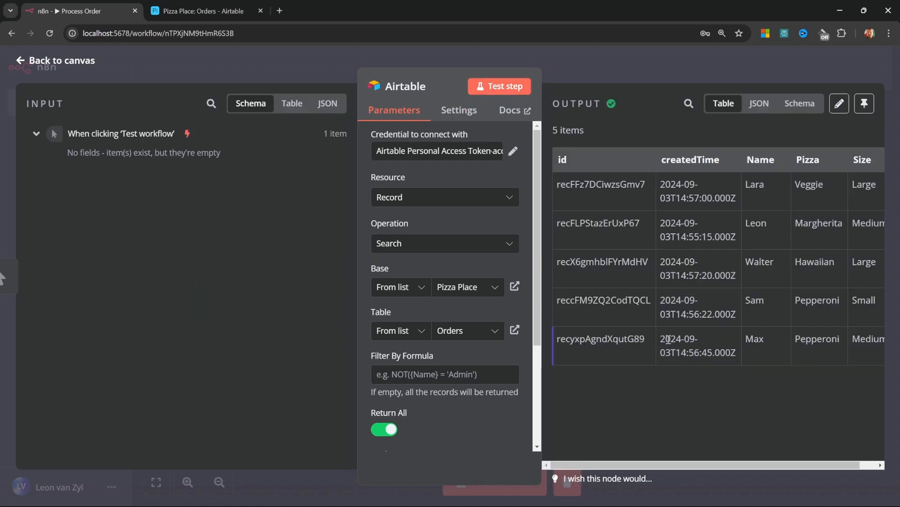
{"action": "left_click_drag", "start_coordinate": [660, 467], "coordinate": [605, 459]}
{"action": "key", "text": "Escape"}
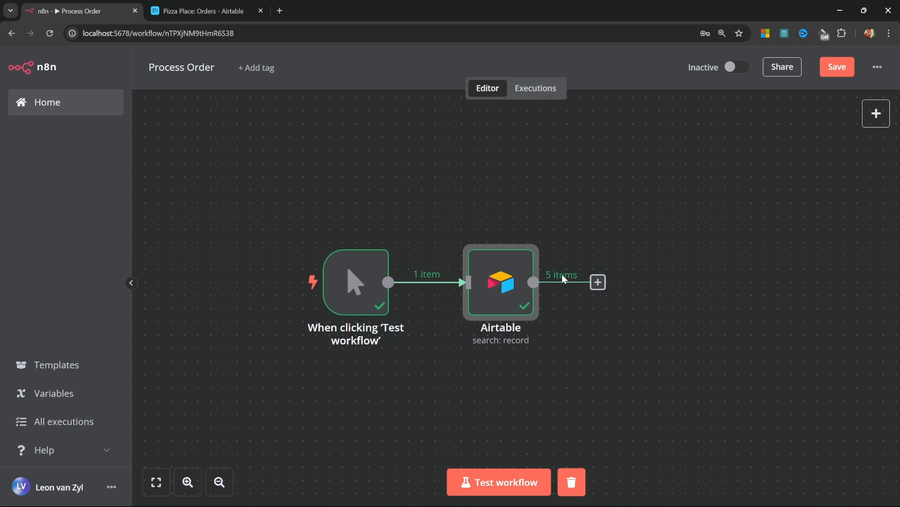
Add a Filter node from Data transformation after the Airtable search
{"action": "left_click_drag", "start_coordinate": [585, 253], "coordinate": [505, 246]}
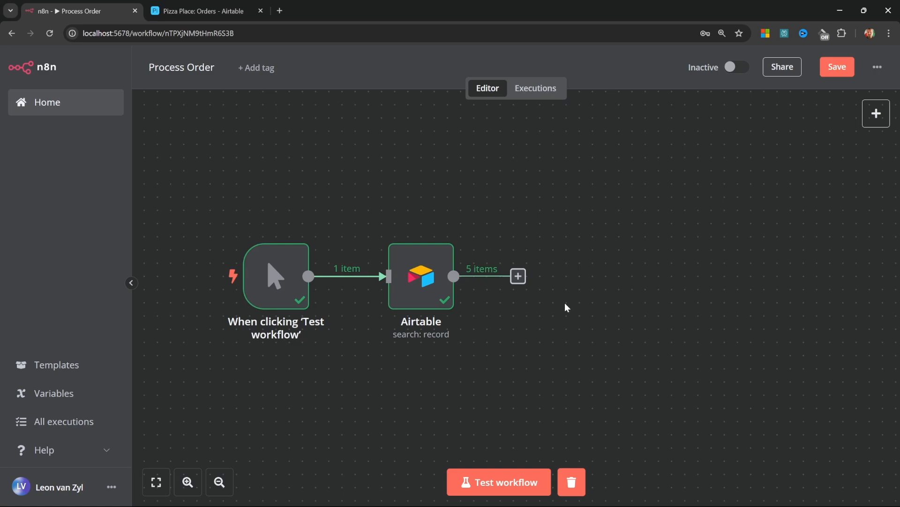
{"action": "left_click", "coordinate": [520, 277]}
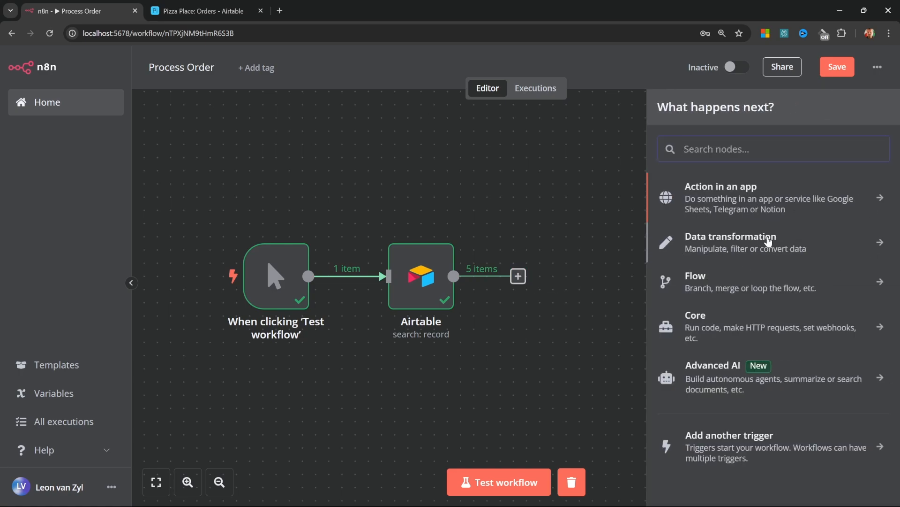
{"action": "left_click", "coordinate": [870, 243]}
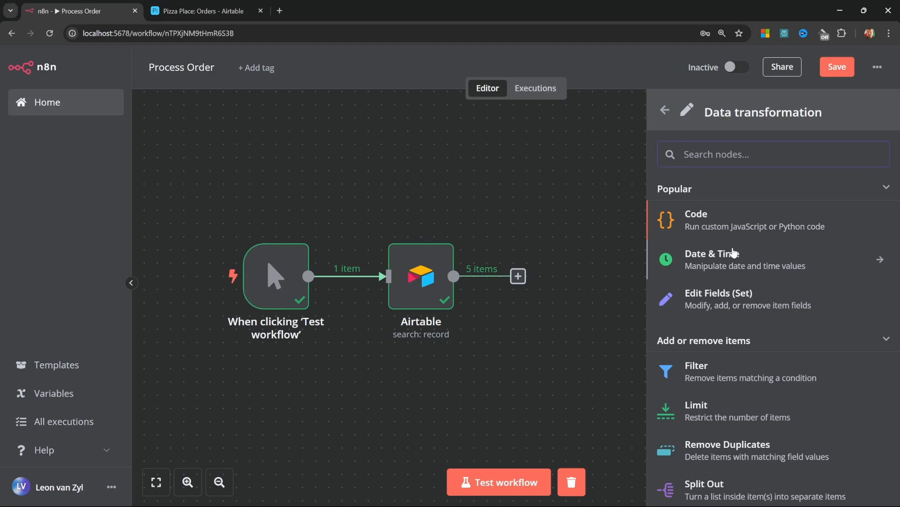
{"action": "scroll", "coordinate": [734, 253], "scroll_direction": "down", "scroll_amount": 1}
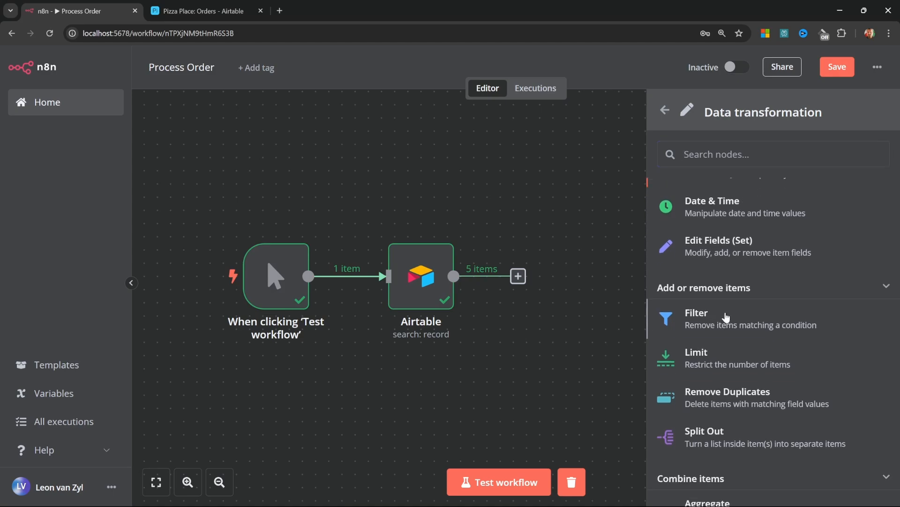
{"action": "left_click", "coordinate": [726, 317]}
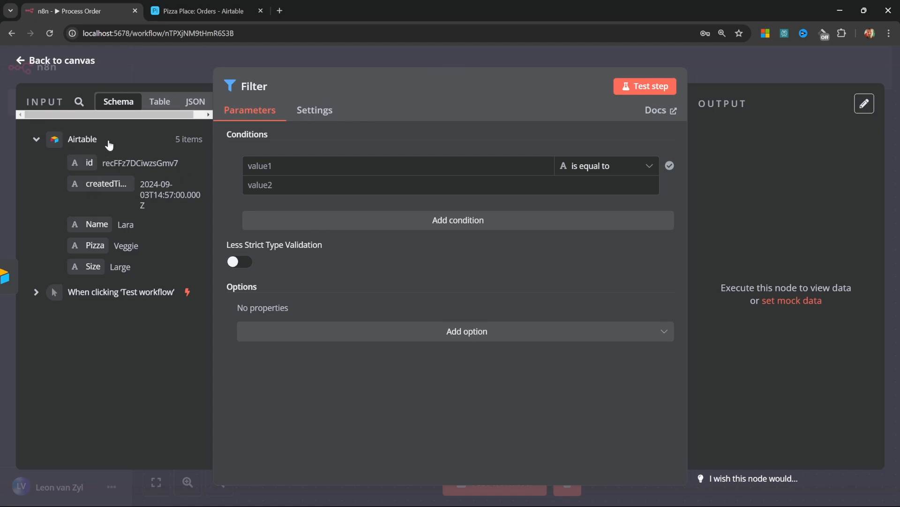
Set the filter condition to Size equals 'Large'
{"action": "left_click", "coordinate": [160, 101]}
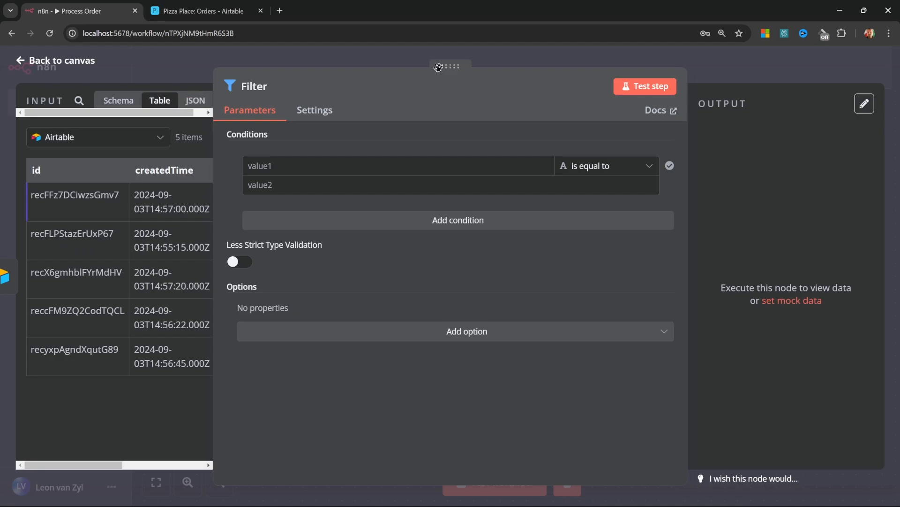
{"action": "left_click_drag", "start_coordinate": [469, 66], "coordinate": [601, 70]}
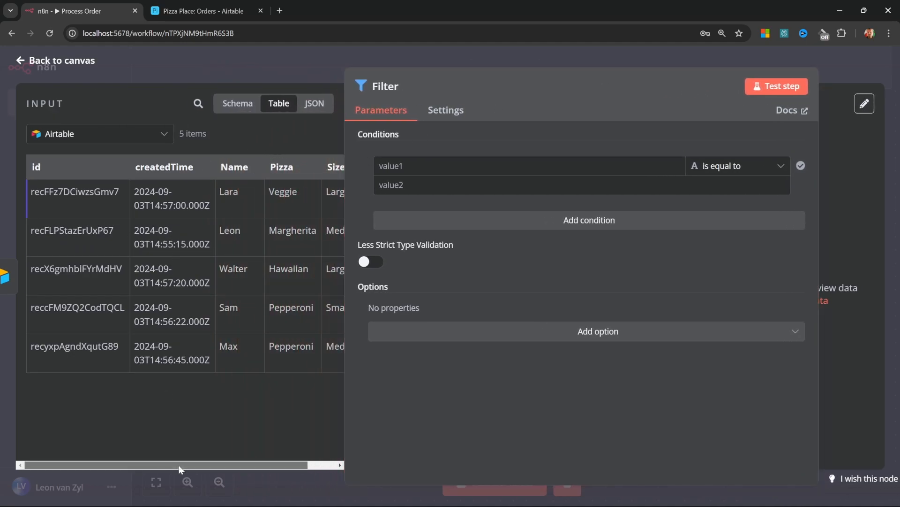
{"action": "left_click_drag", "start_coordinate": [178, 465], "coordinate": [206, 465]}
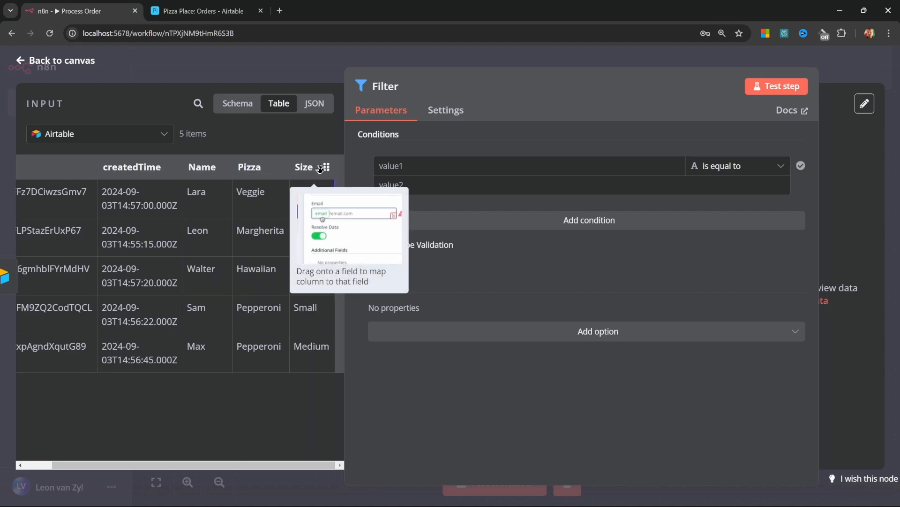
{"action": "left_click", "coordinate": [238, 104]}
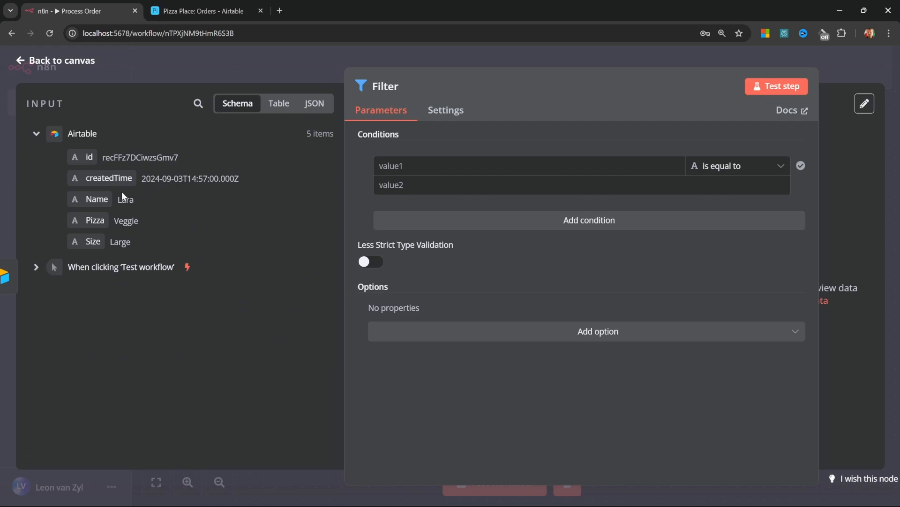
{"action": "left_click_drag", "start_coordinate": [89, 241], "coordinate": [415, 171]}
{"action": "left_click", "coordinate": [477, 190]}
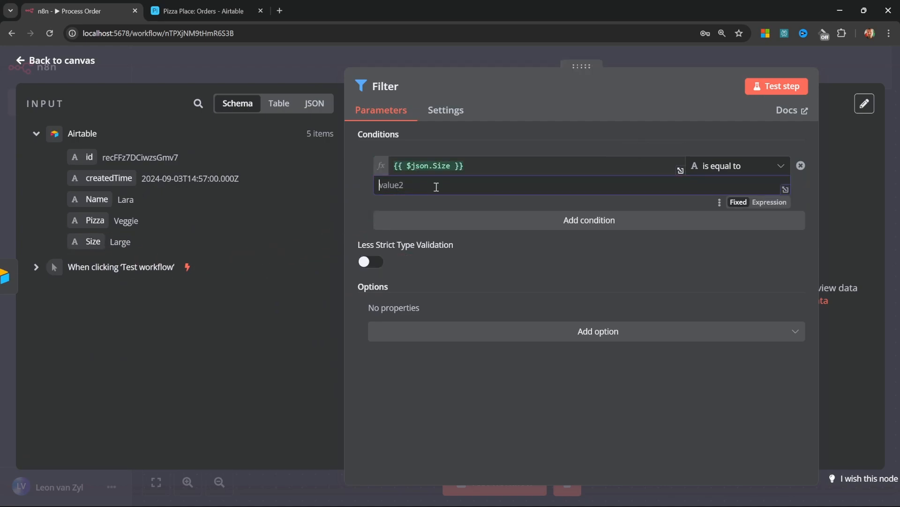
{"action": "type", "text": "Large"}
Test the Filter, checking 2 kept and 3 discarded orders, then close it
{"action": "left_click_drag", "start_coordinate": [581, 66], "coordinate": [299, 60]}
{"action": "left_click", "coordinate": [691, 88]}
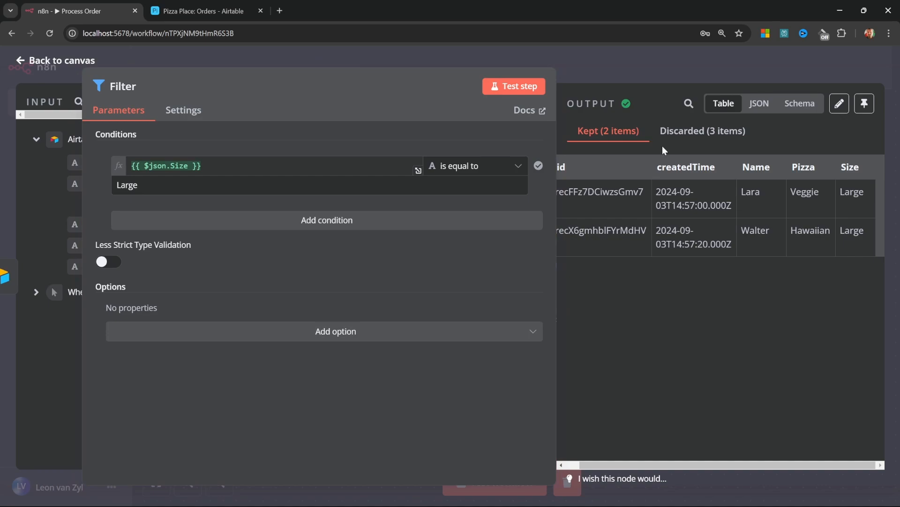
{"action": "left_click", "coordinate": [684, 136]}
{"action": "left_click", "coordinate": [608, 141]}
{"action": "key", "text": "Escape"}
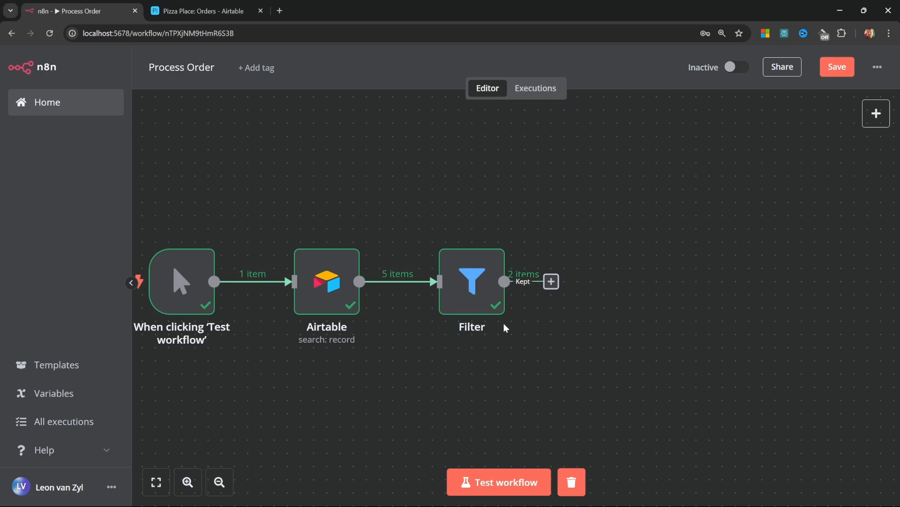
{"action": "left_click", "coordinate": [551, 282]}
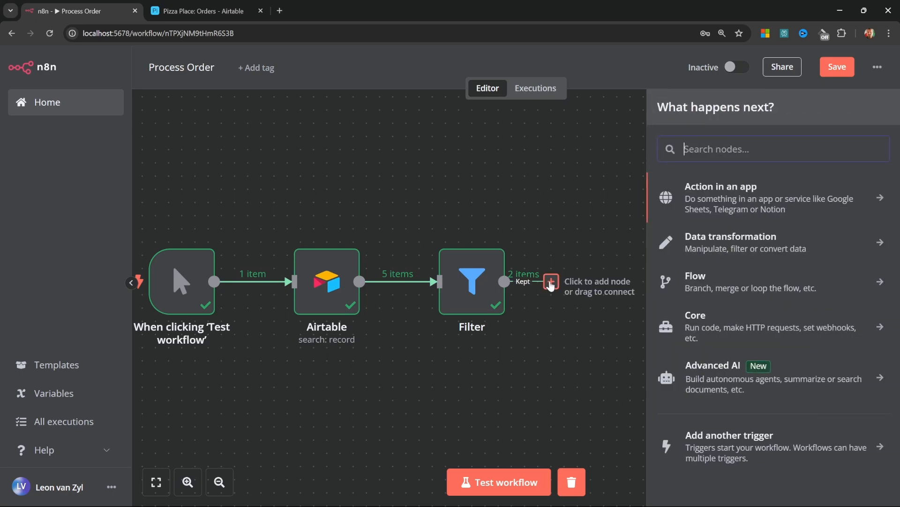
{"action": "type", "text": "sor"}
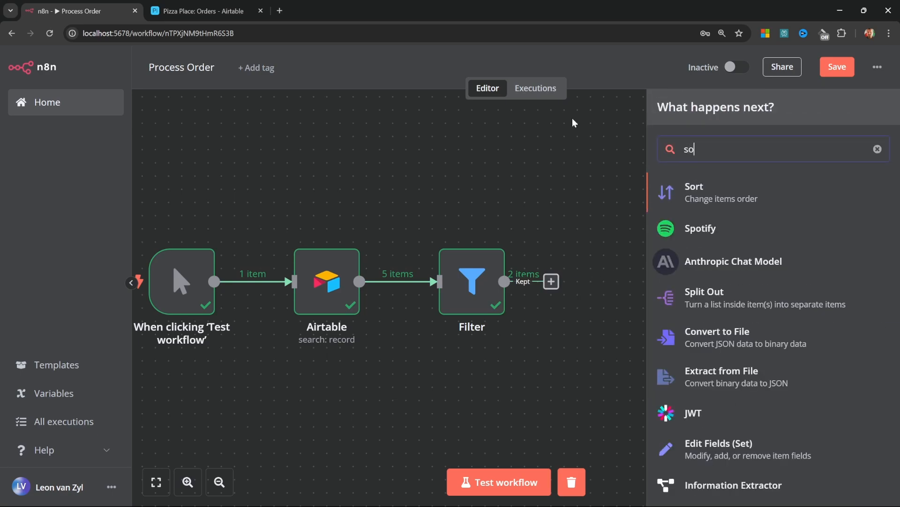
{"action": "left_click", "coordinate": [709, 211]}
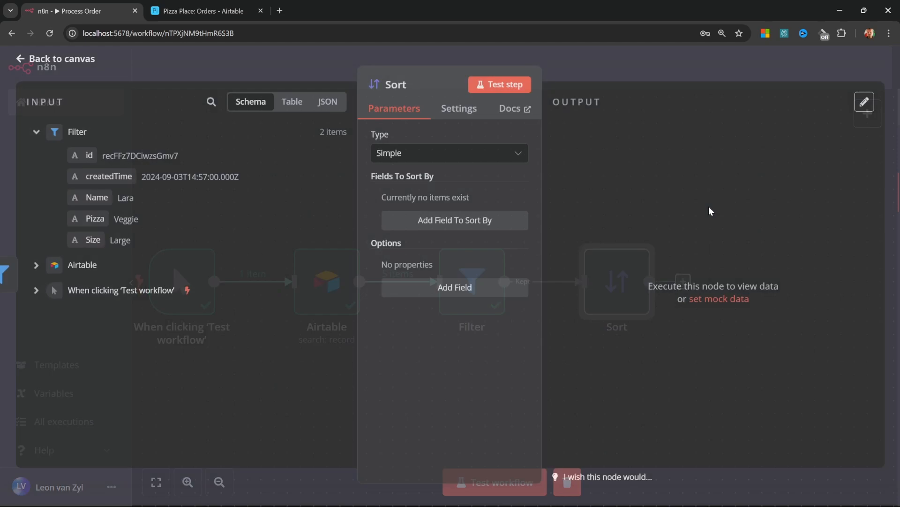
{"action": "left_click", "coordinate": [443, 221]}
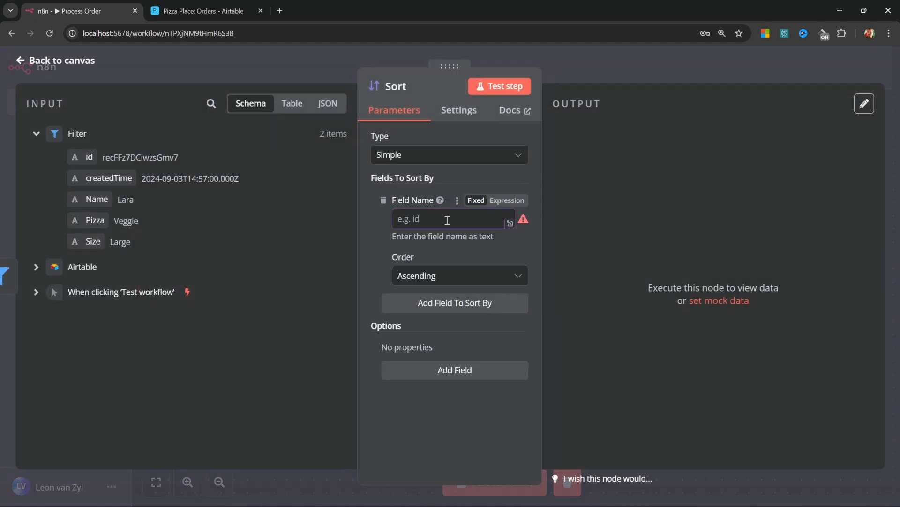
{"action": "left_click_drag", "start_coordinate": [97, 199], "coordinate": [419, 221]}
{"action": "left_click", "coordinate": [496, 89]}
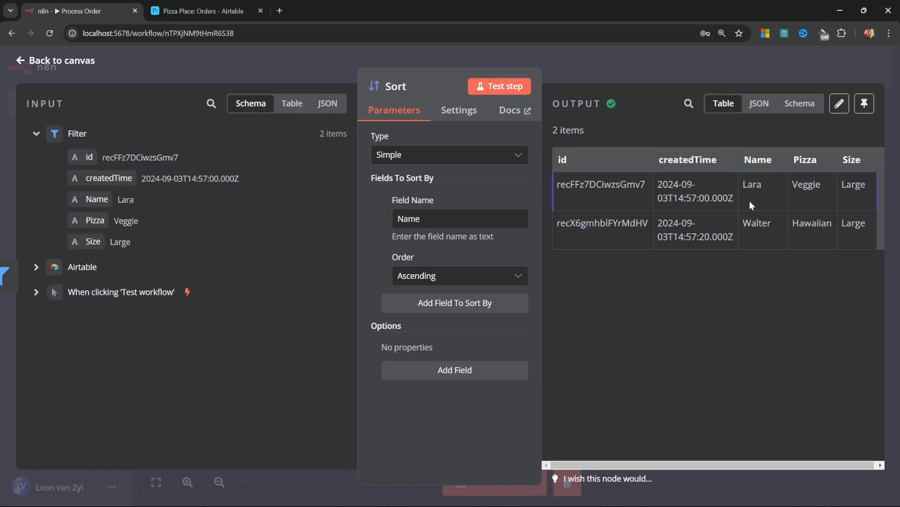
{"action": "left_click", "coordinate": [459, 276]}
{"action": "left_click", "coordinate": [444, 328]}
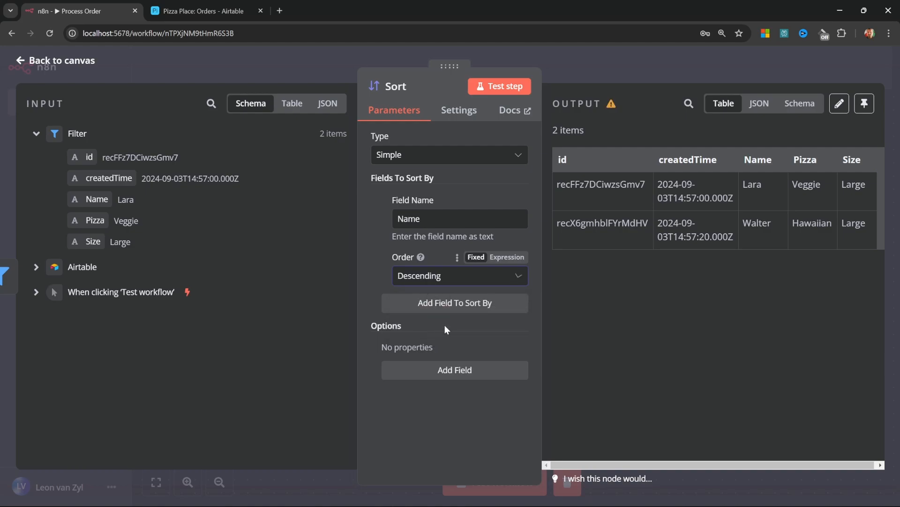
{"action": "left_click", "coordinate": [488, 86]}
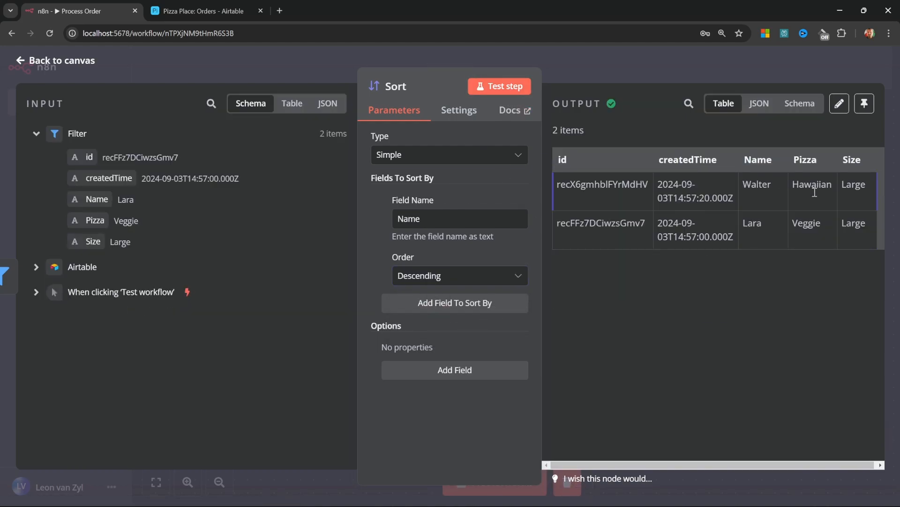
{"action": "key", "text": "Escape"}
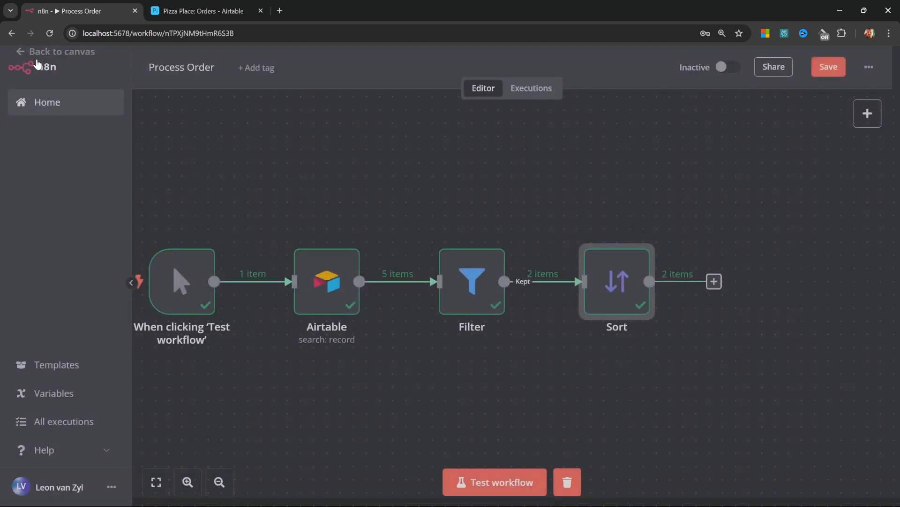
{"action": "left_click", "coordinate": [626, 235]}
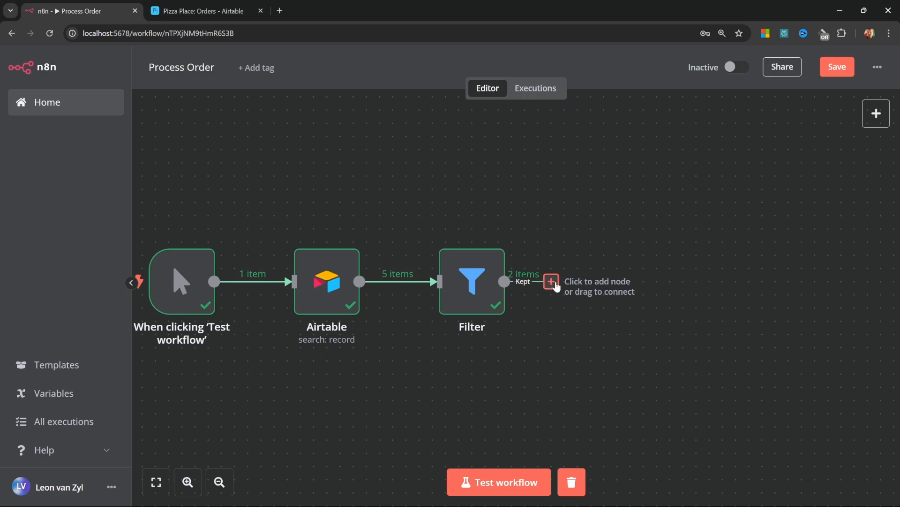
Search 'set' and add an Edit Fields (Set) node after the Filter
{"action": "left_click", "coordinate": [551, 281]}
{"action": "type", "text": "set"}
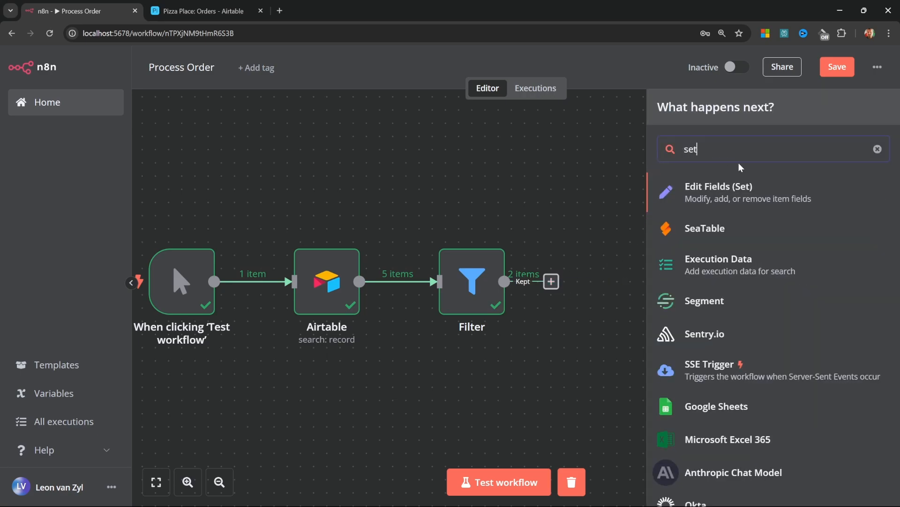
{"action": "left_click", "coordinate": [722, 198]}
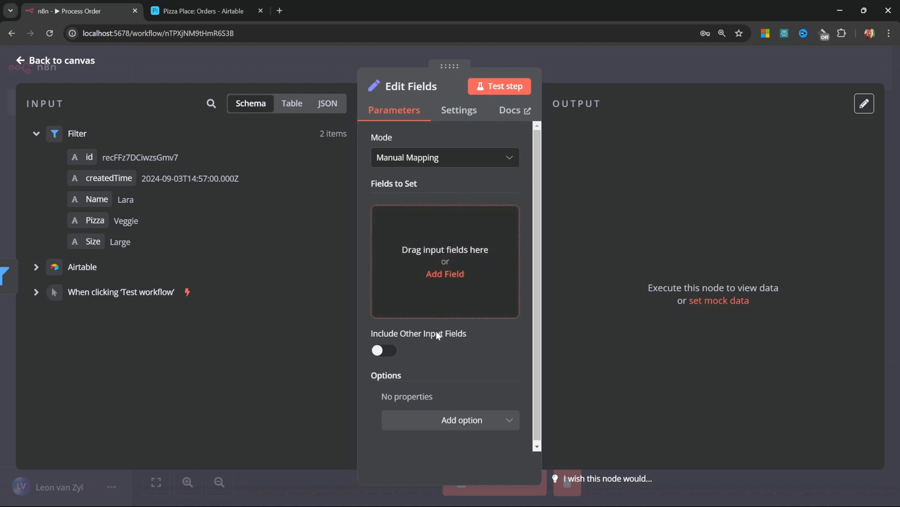
Test Edit Fields with Include Other Input Fields on, showing both Large orders in a table, then turn it off
{"action": "left_click", "coordinate": [384, 351]}
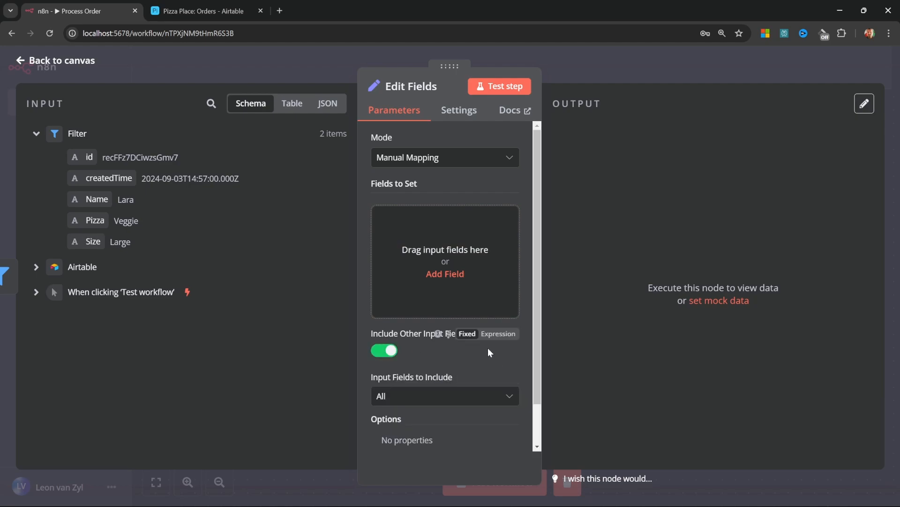
{"action": "left_click", "coordinate": [508, 87]}
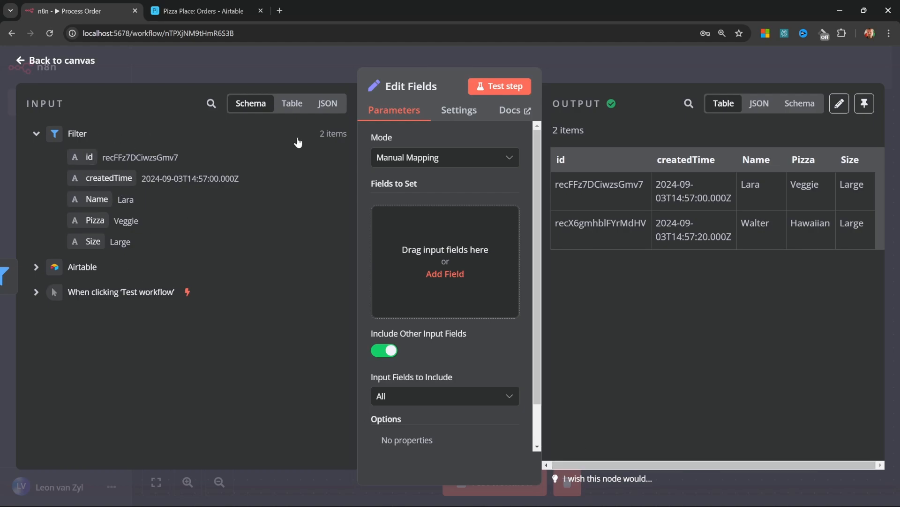
{"action": "left_click", "coordinate": [297, 105]}
{"action": "left_click", "coordinate": [380, 350]}
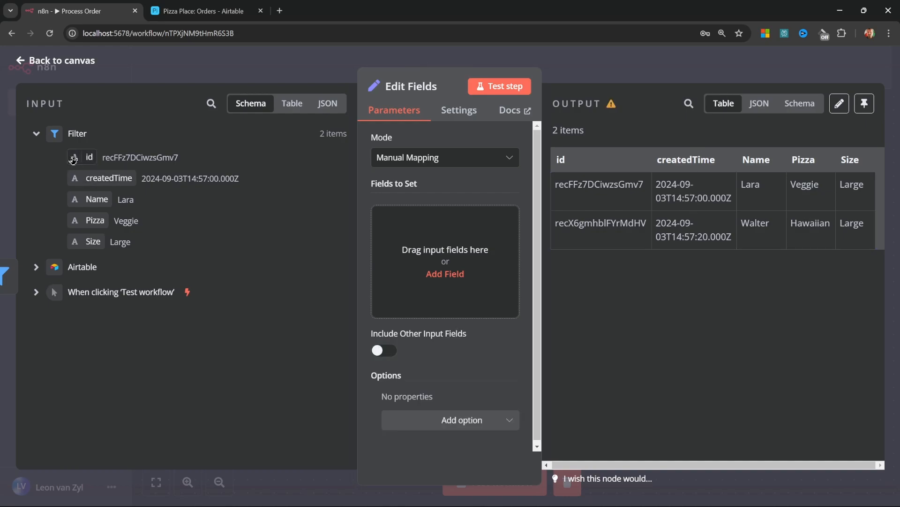
Map id, Name, Pizza and Size into Fields to Set and rerun the node
{"action": "left_click_drag", "start_coordinate": [76, 157], "coordinate": [409, 237]}
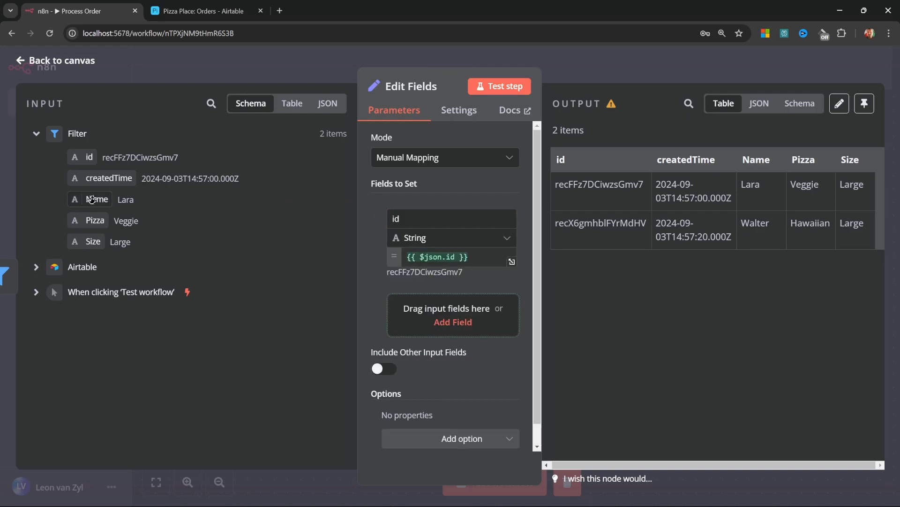
{"action": "left_click_drag", "start_coordinate": [92, 199], "coordinate": [462, 319]}
{"action": "left_click_drag", "start_coordinate": [90, 221], "coordinate": [459, 402]}
{"action": "left_click_drag", "start_coordinate": [93, 241], "coordinate": [452, 424]}
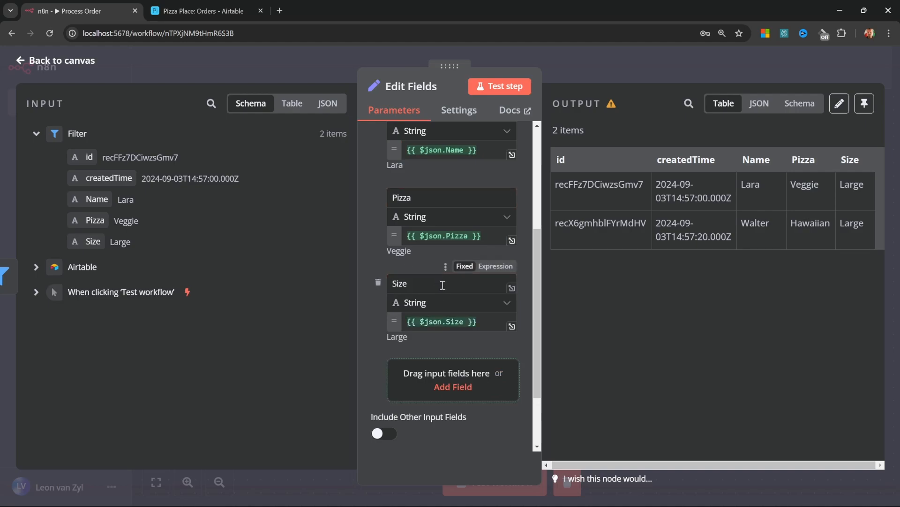
{"action": "left_click", "coordinate": [516, 86]}
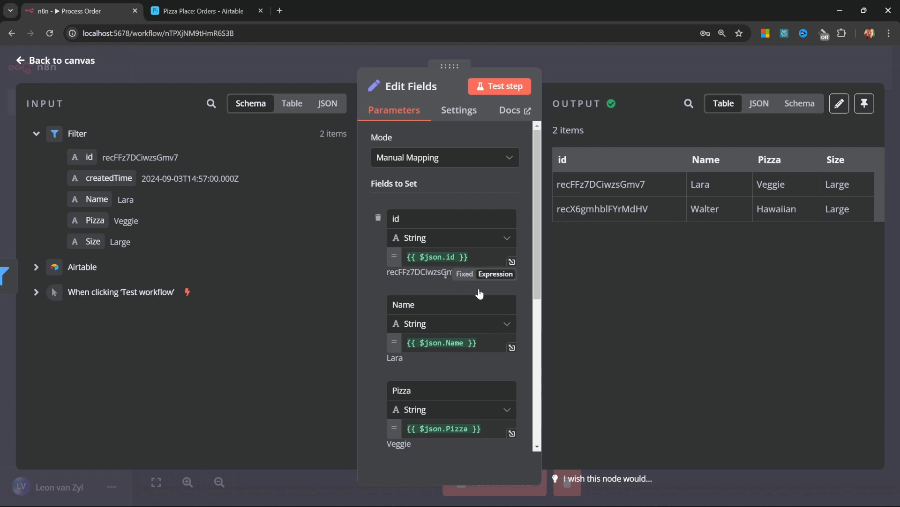
Switch the Name field to an expression and check its result
{"action": "left_click", "coordinate": [478, 287]}
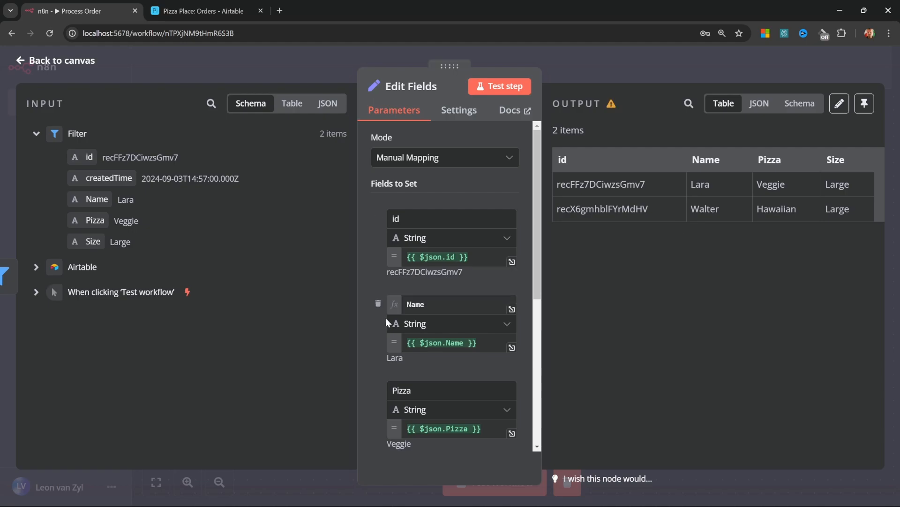
{"action": "left_click", "coordinate": [462, 339]}
{"action": "left_click", "coordinate": [414, 365]}
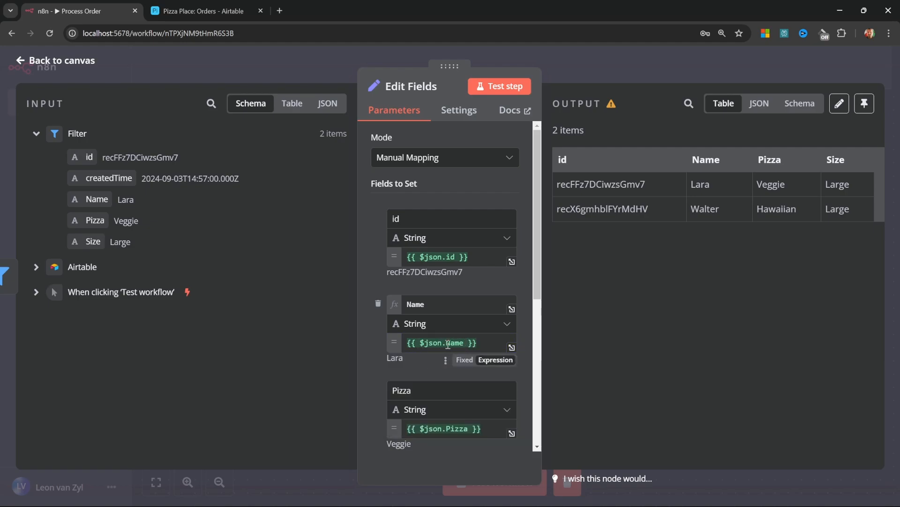
Append .toUpperCase() to the Name expression and rerun, giving LARA and WALTER
{"action": "left_click", "coordinate": [466, 342]}
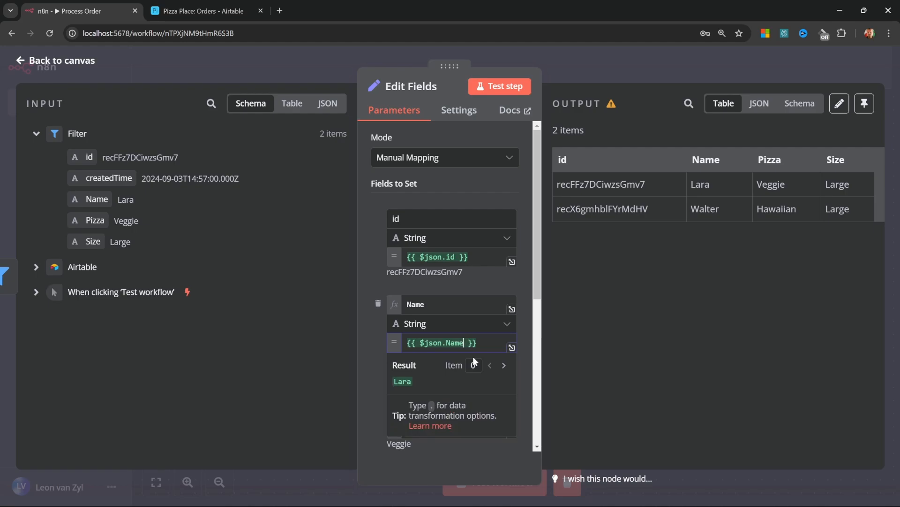
{"action": "type", "text": "."}
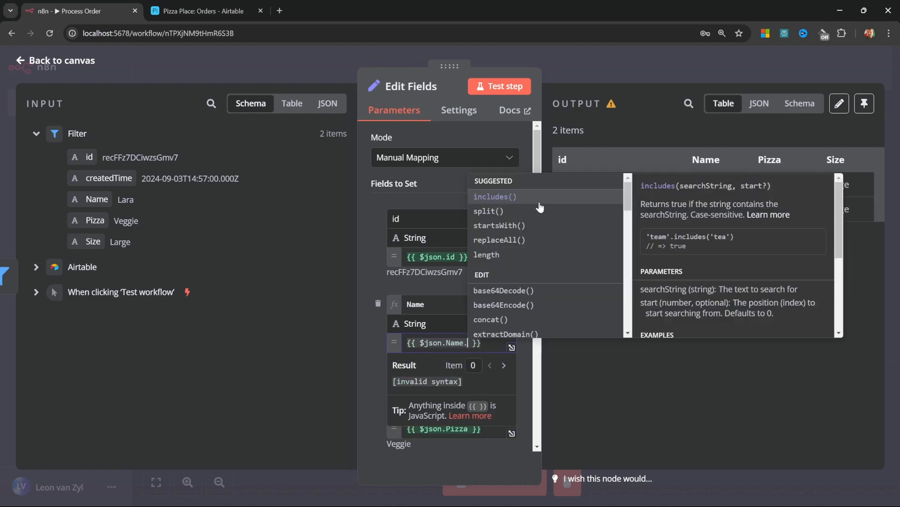
{"action": "scroll", "coordinate": [544, 208], "scroll_direction": "down", "scroll_amount": 10}
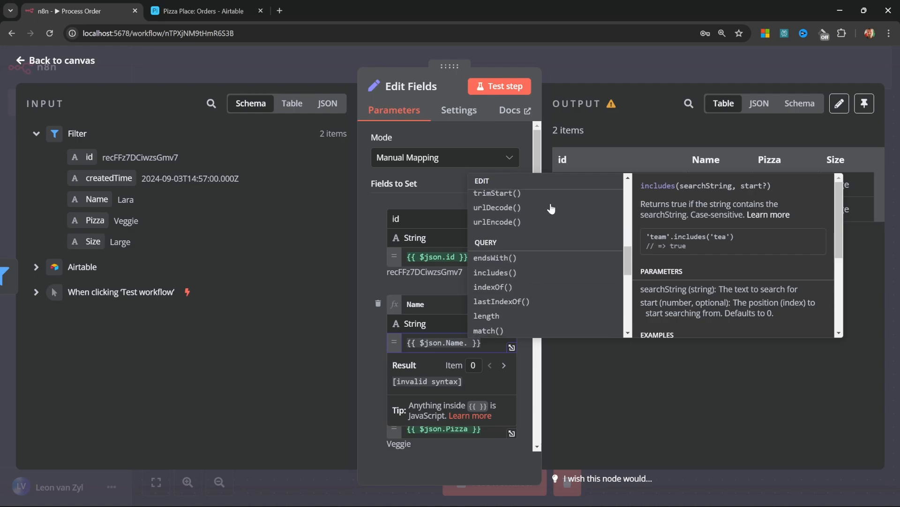
{"action": "scroll", "coordinate": [551, 208], "scroll_direction": "down", "scroll_amount": 8}
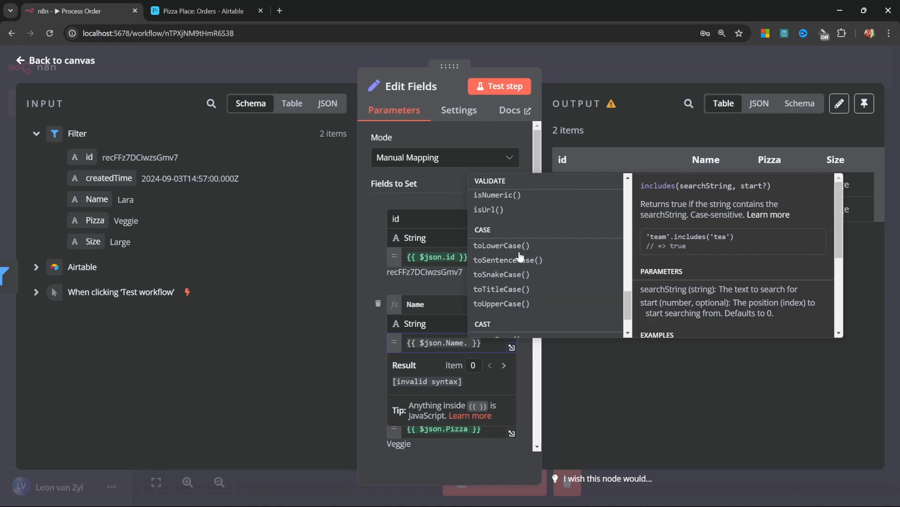
{"action": "left_click", "coordinate": [507, 304]}
{"action": "left_click", "coordinate": [500, 85]}
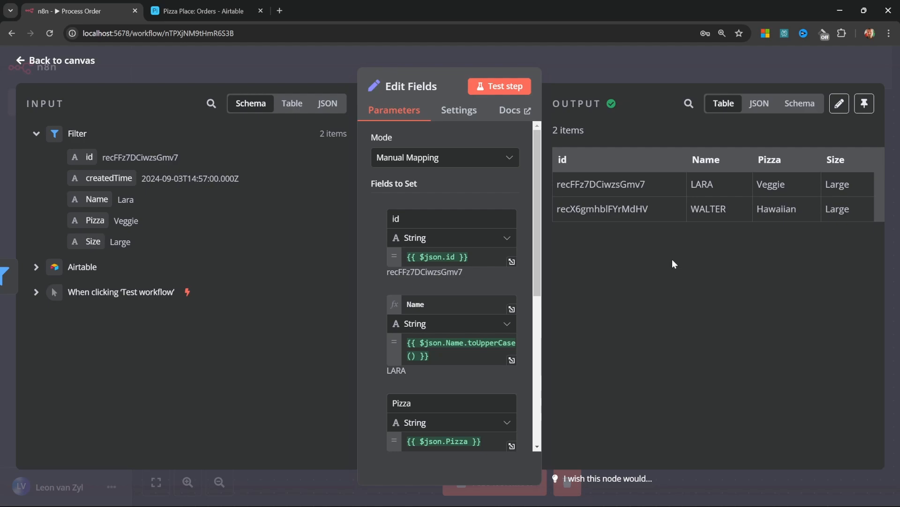
Add an empty Summary text column to Airtable's Orders table and return to n8n
{"action": "key", "text": "ctrl+Tab"}
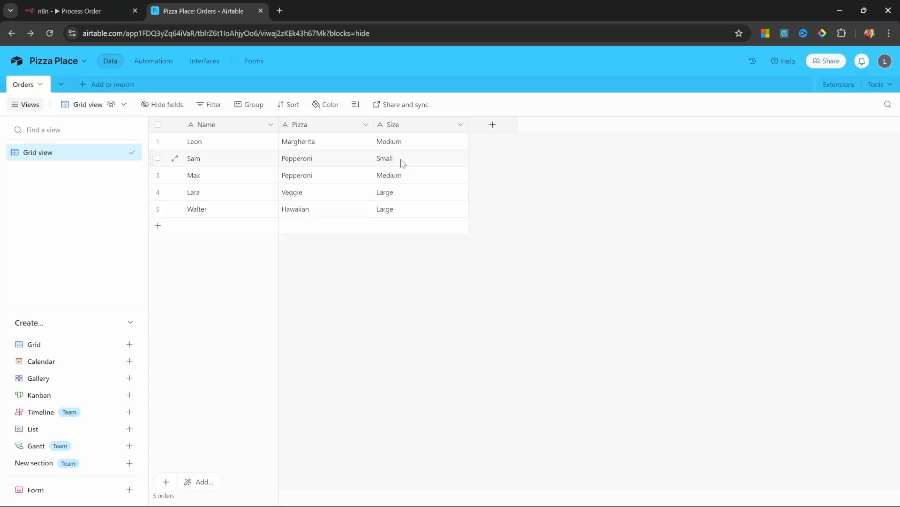
{"action": "left_click", "coordinate": [494, 126]}
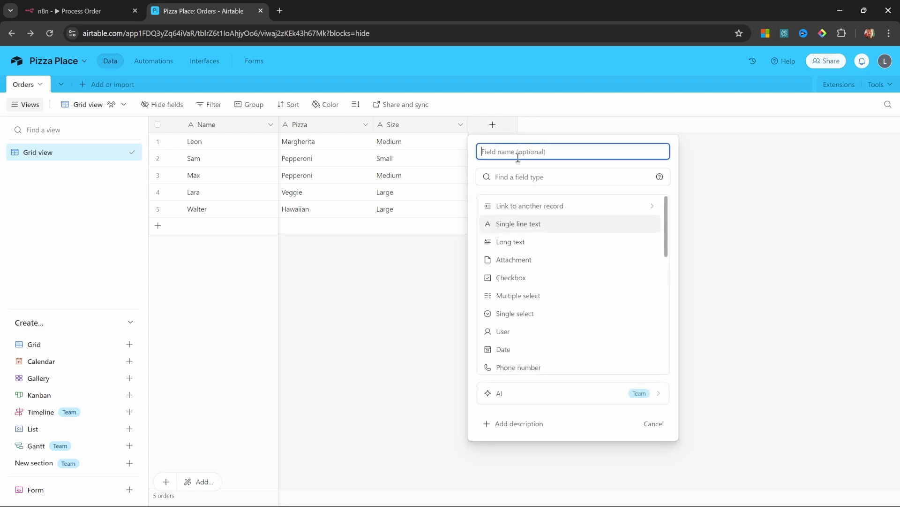
{"action": "type", "text": "Summary"}
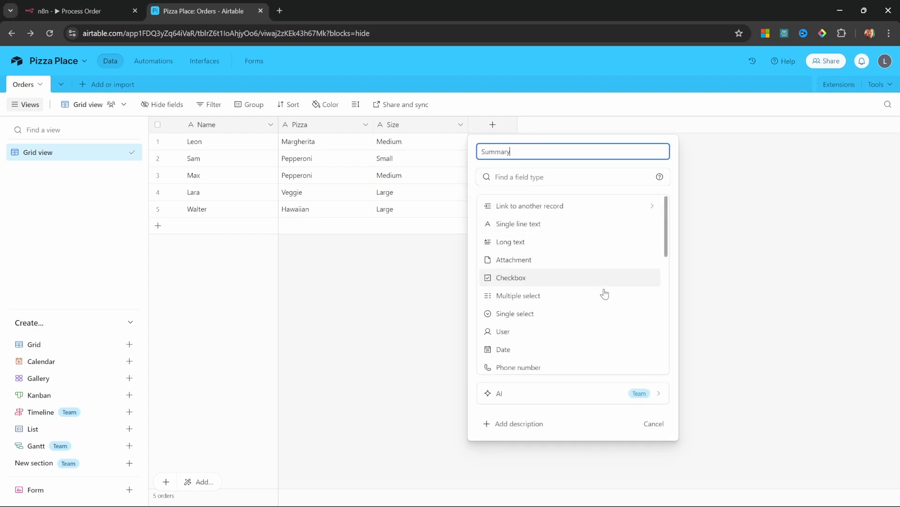
{"action": "key", "text": "Return"}
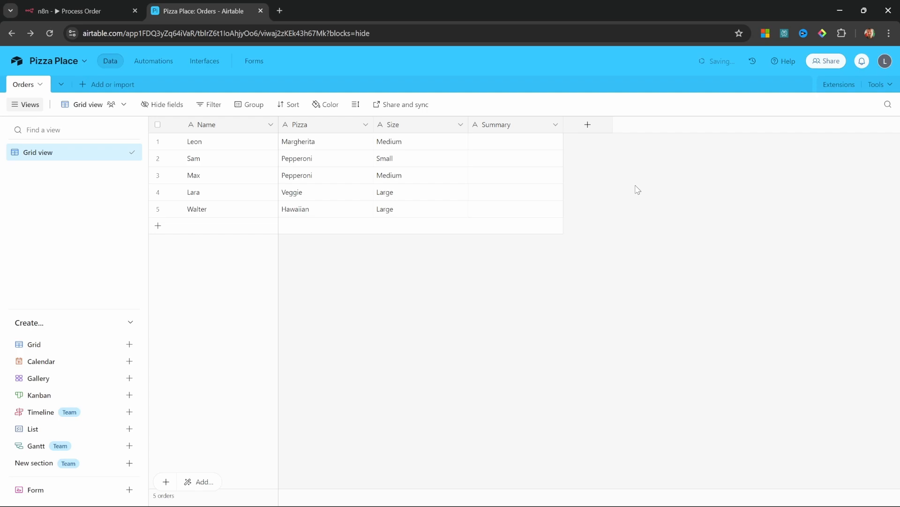
{"action": "key", "text": "ctrl+Tab"}
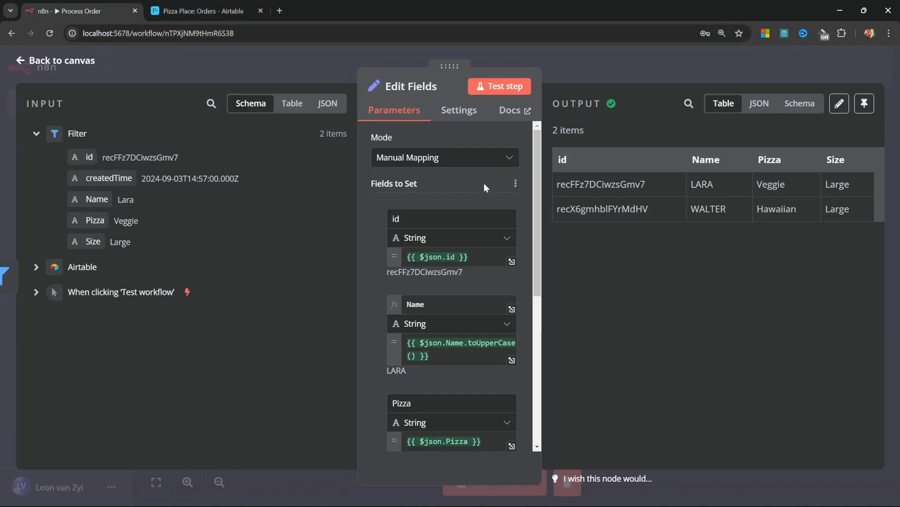
Add a Summary field with the value 'Hello World' and rerun the node
{"action": "scroll", "coordinate": [483, 183], "scroll_direction": "down", "scroll_amount": 6}
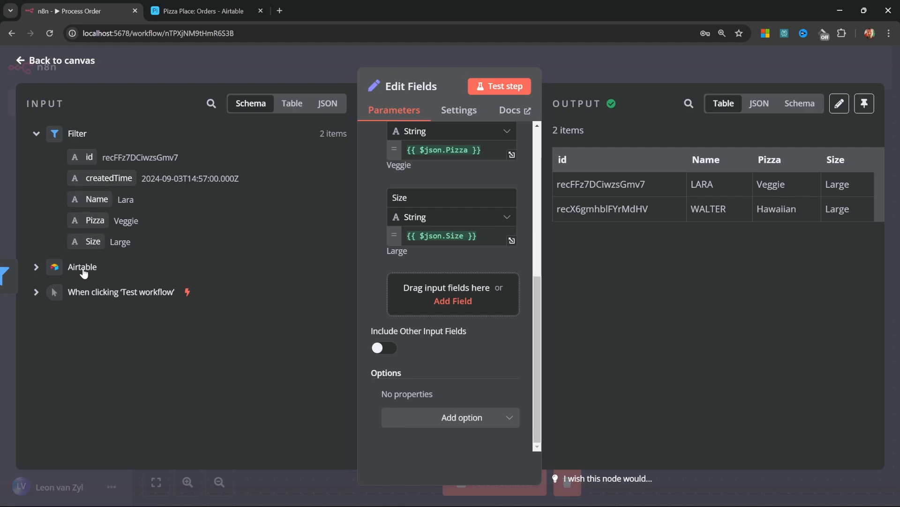
{"action": "left_click_drag", "start_coordinate": [71, 216], "coordinate": [446, 294]}
{"action": "left_click", "coordinate": [451, 300]}
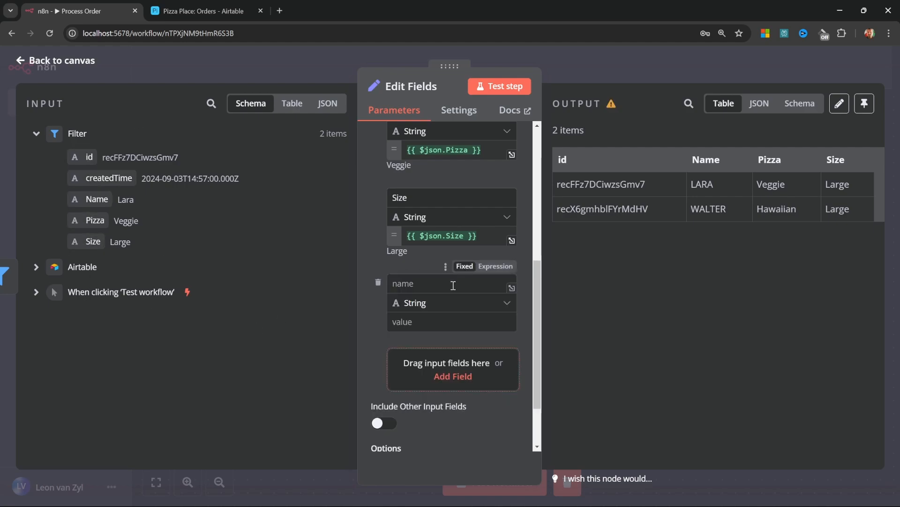
{"action": "left_click", "coordinate": [409, 279]}
{"action": "type", "text": "Summary"}
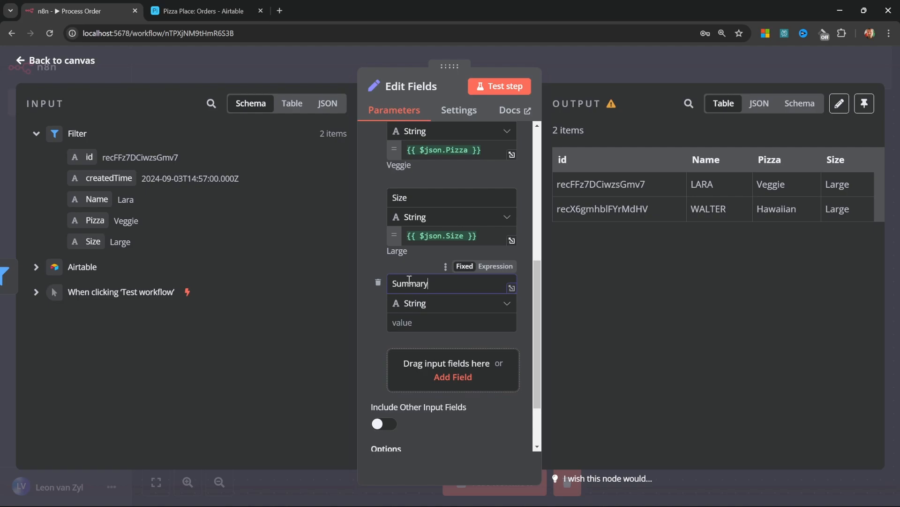
{"action": "left_click", "coordinate": [420, 320]}
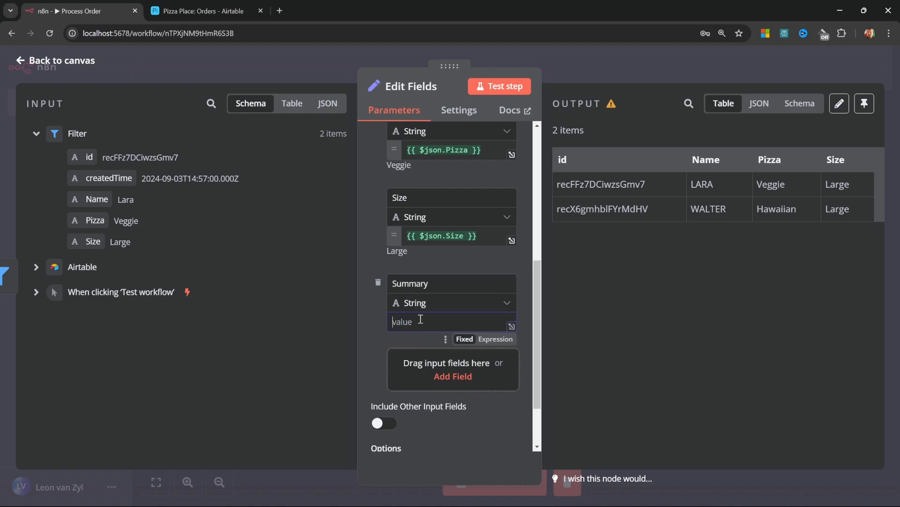
{"action": "type", "text": "Hello World"}
{"action": "left_click", "coordinate": [488, 87]}
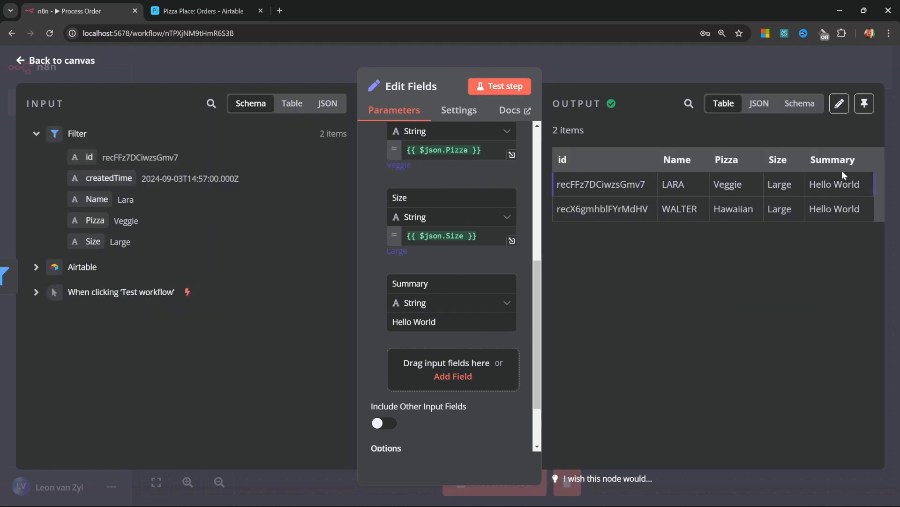
Clear the Summary value and switch it to an expression
{"action": "left_click_drag", "start_coordinate": [810, 184], "coordinate": [865, 187]}
{"action": "left_click", "coordinate": [846, 236]}
{"action": "left_click", "coordinate": [432, 321]}
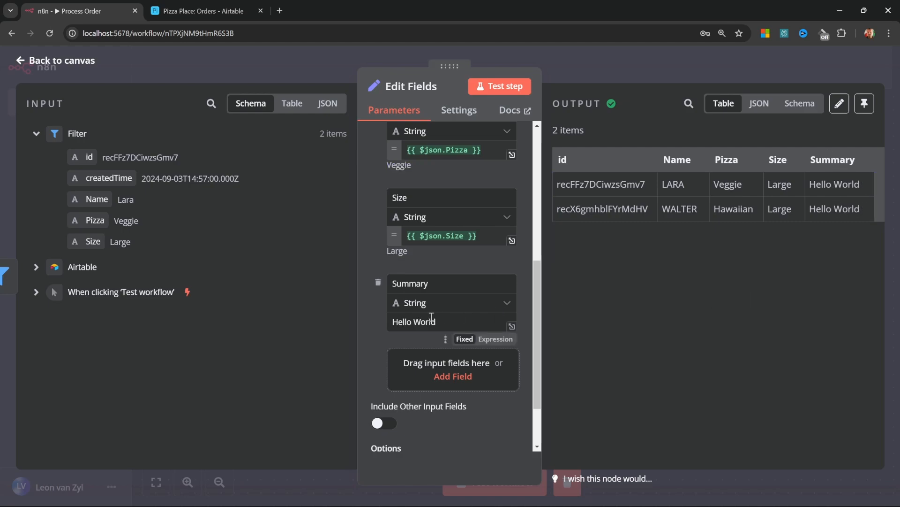
{"action": "key", "text": "ctrl+a"}
{"action": "key", "text": "BackSpace"}
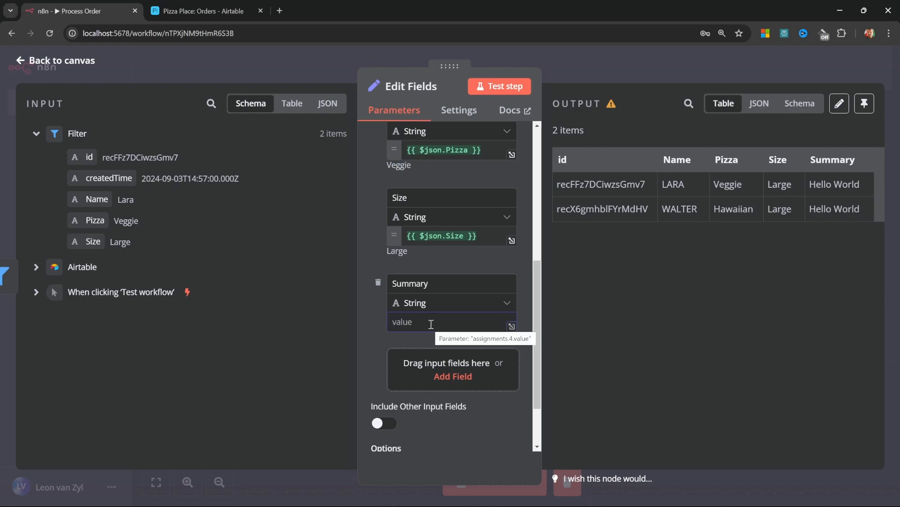
{"action": "left_click", "coordinate": [495, 339]}
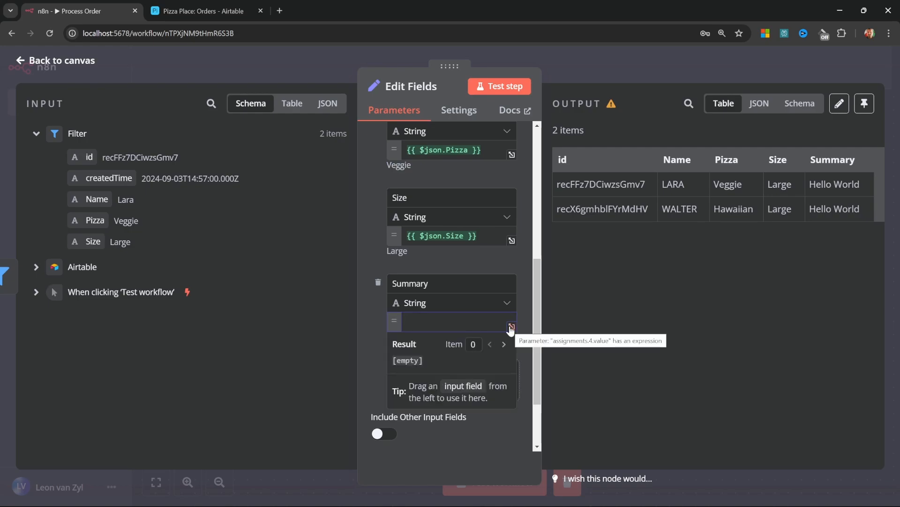
Enter 'Lara ordered a Large Pizza' as Summary, replacing 'Lara' with the Name field
{"action": "left_click", "coordinate": [512, 327]}
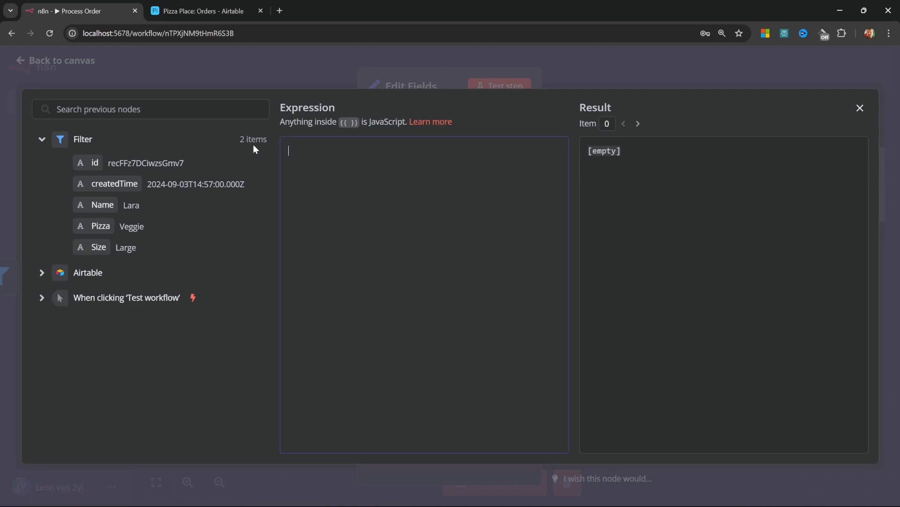
{"action": "type", "text": "Lara ordered a"}
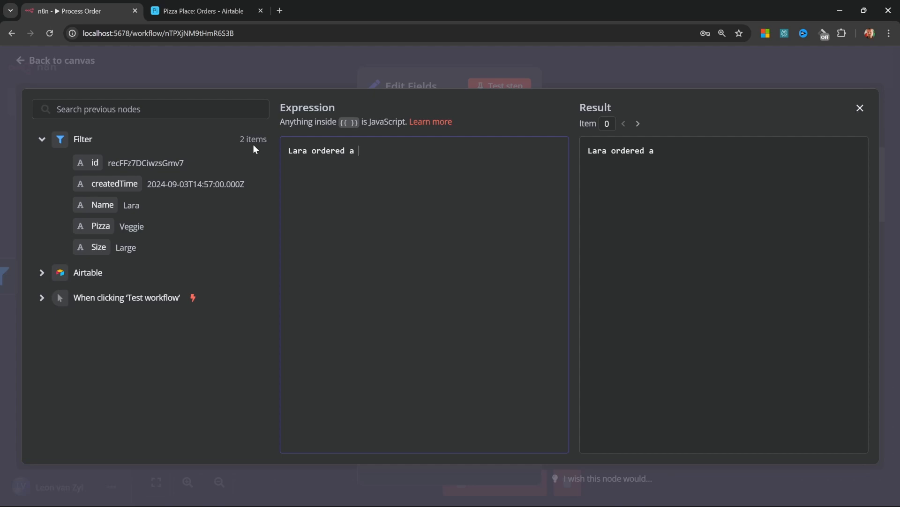
{"action": "type", "text": " Large Pizza"}
{"action": "double_click", "coordinate": [303, 150]}
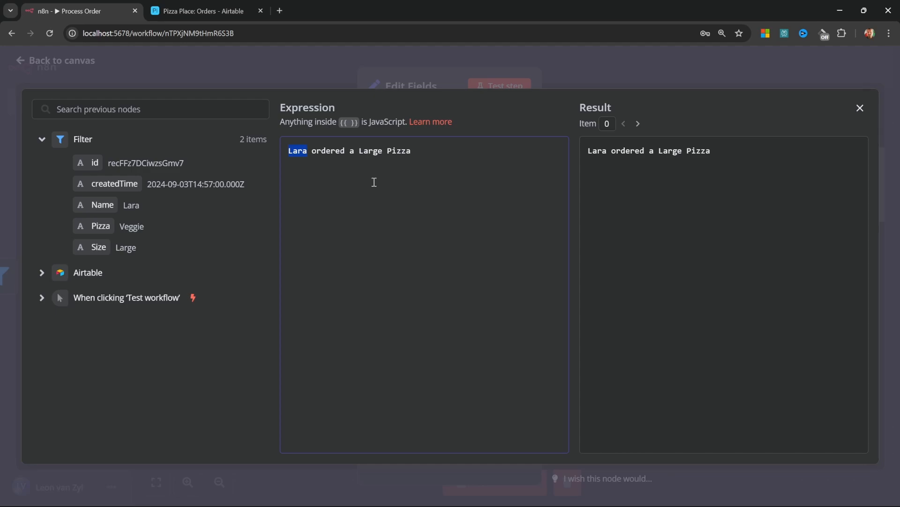
{"action": "key", "text": "BackSpace"}
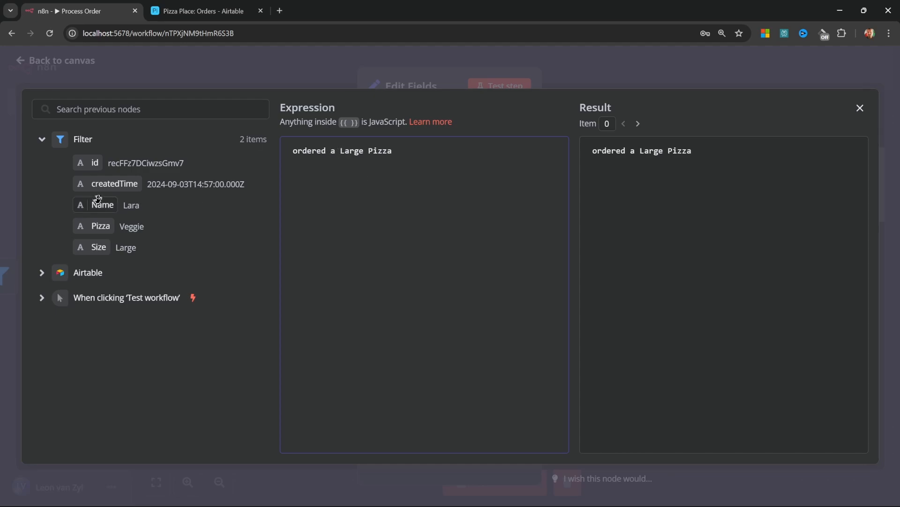
{"action": "left_click_drag", "start_coordinate": [94, 204], "coordinate": [287, 151]}
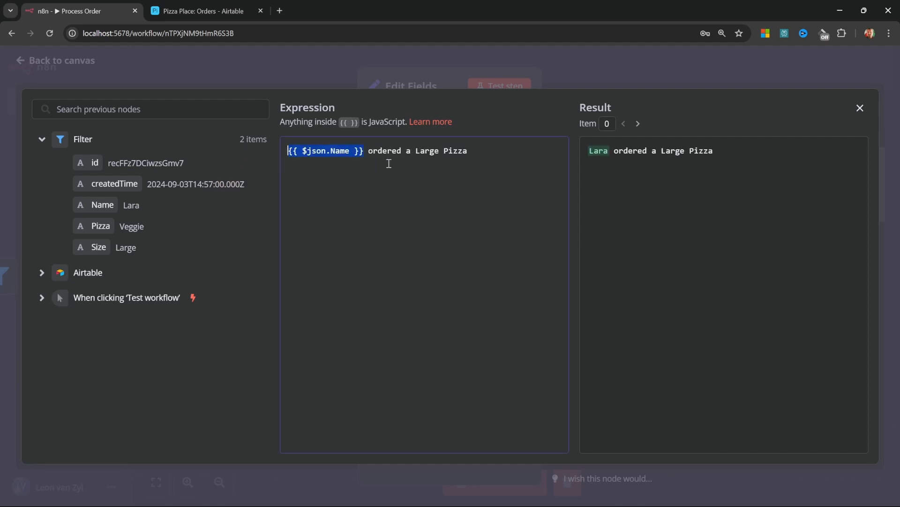
{"action": "left_click", "coordinate": [42, 273]}
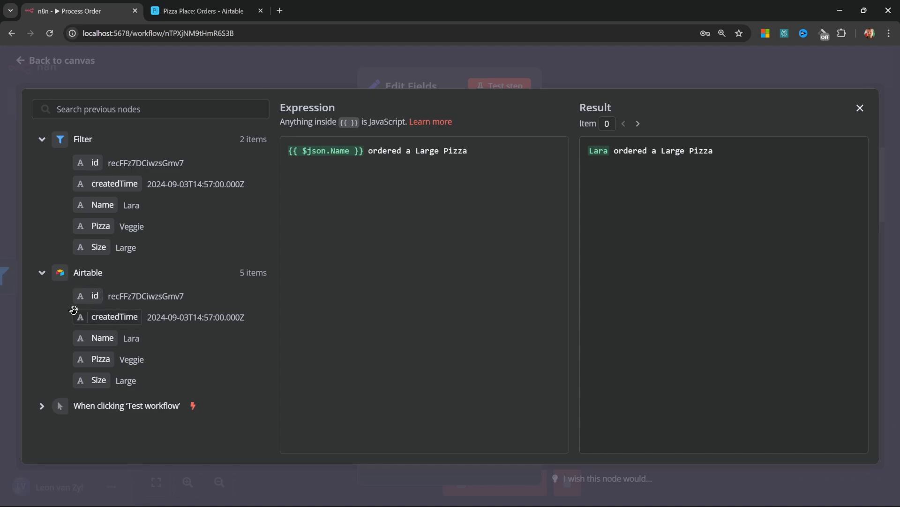
{"action": "left_click", "coordinate": [42, 275]}
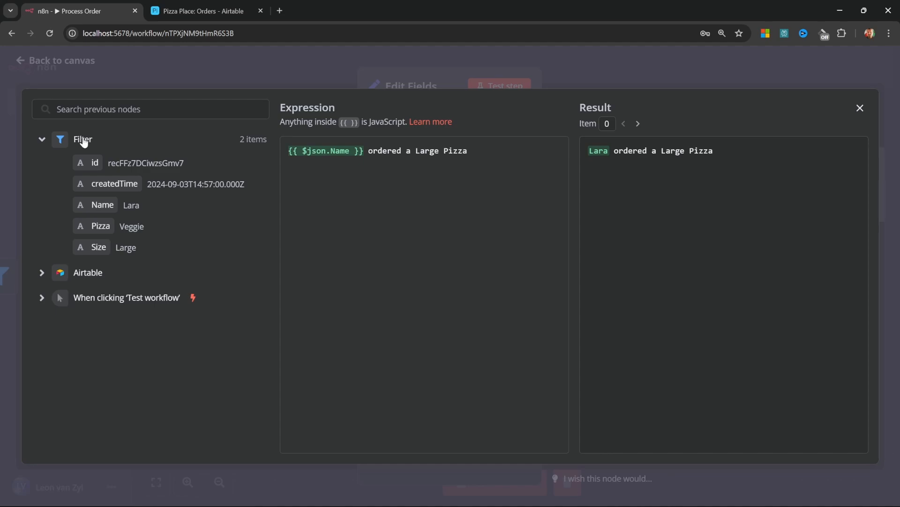
Replace 'Large' and 'Pizza' in the Summary with the Size and Pizza fields
{"action": "double_click", "coordinate": [425, 150]}
{"action": "key", "text": "BackSpace"}
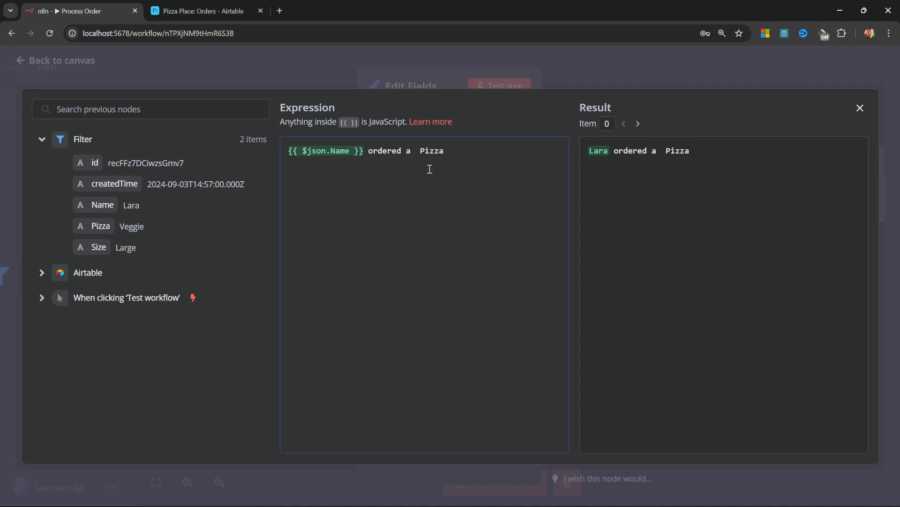
{"action": "left_click_drag", "start_coordinate": [94, 247], "coordinate": [415, 152]}
{"action": "double_click", "coordinate": [509, 151]}
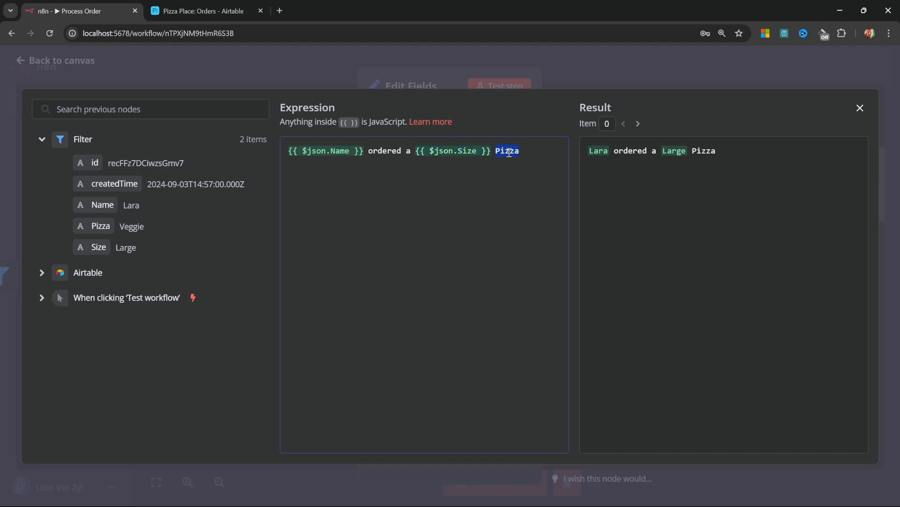
{"action": "key", "text": "BackSpace"}
{"action": "left_click_drag", "start_coordinate": [92, 227], "coordinate": [520, 151]}
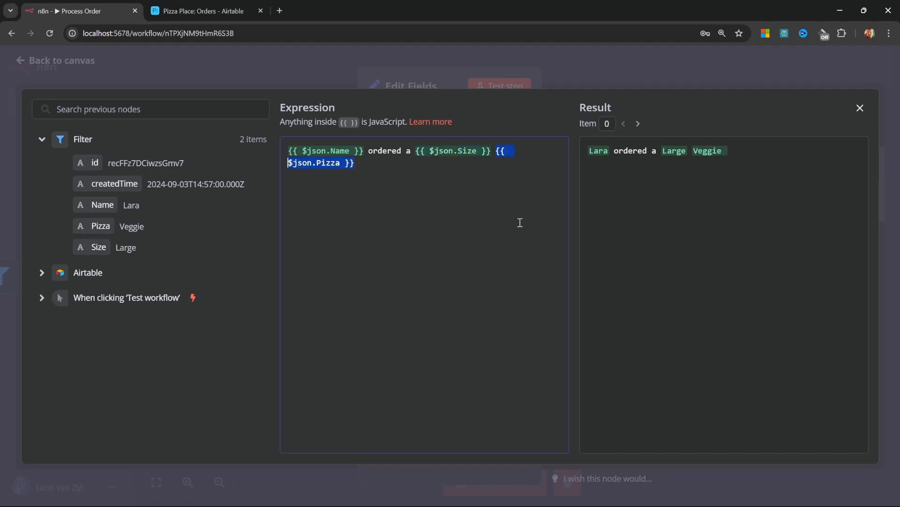
{"action": "left_click", "coordinate": [461, 200]}
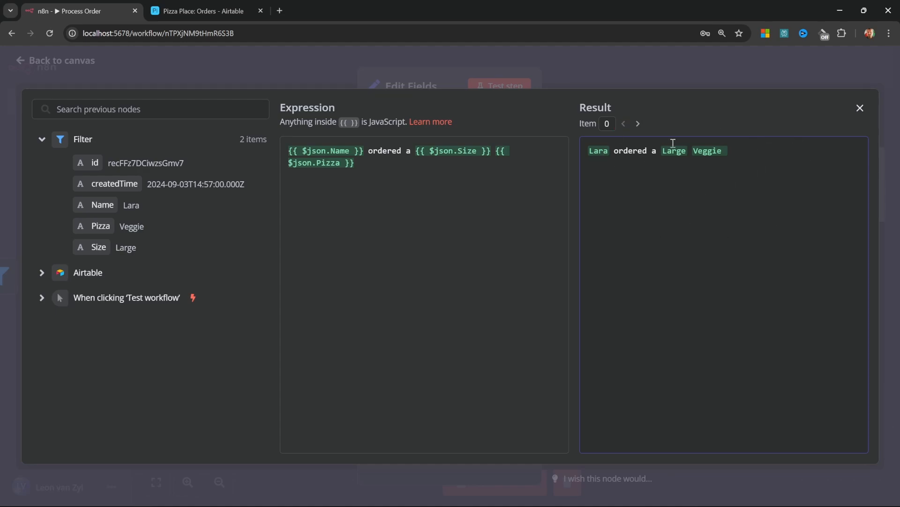
{"action": "left_click", "coordinate": [860, 108]}
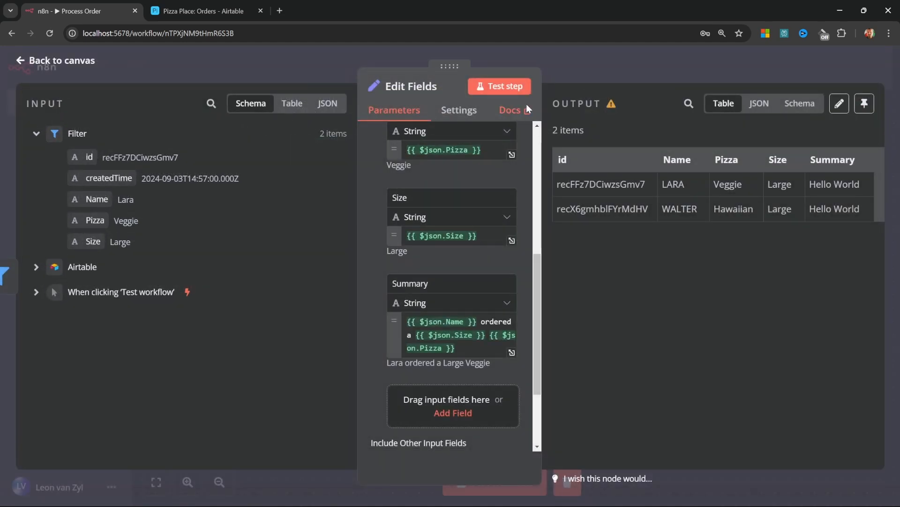
Rerun Edit Fields to preview the new summaries, then return to the canvas
{"action": "left_click", "coordinate": [511, 86]}
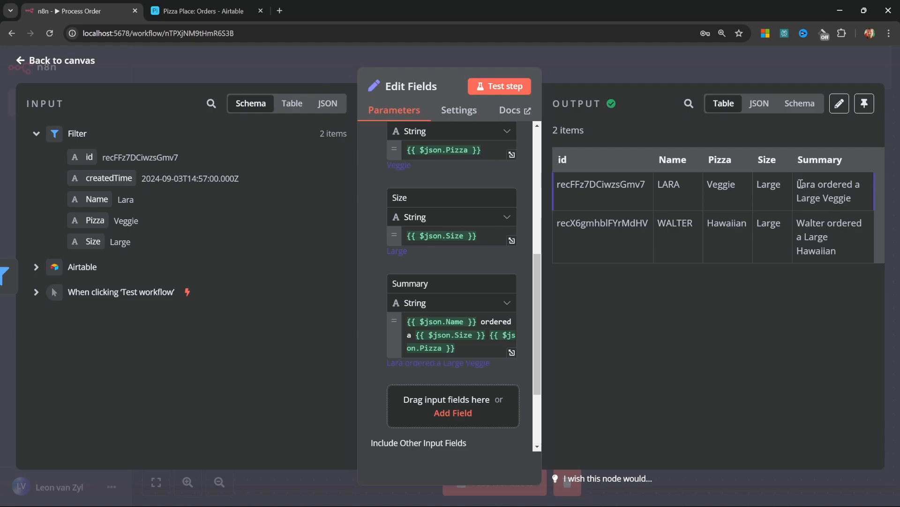
{"action": "left_click_drag", "start_coordinate": [802, 185], "coordinate": [858, 196]}
{"action": "left_click", "coordinate": [859, 197]}
{"action": "scroll", "coordinate": [487, 234], "scroll_direction": "up", "scroll_amount": 3}
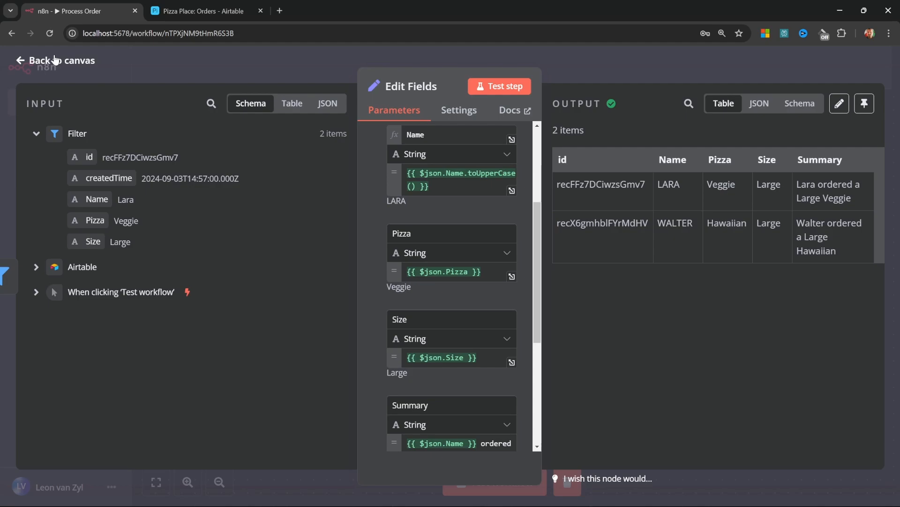
{"action": "left_click", "coordinate": [55, 60]}
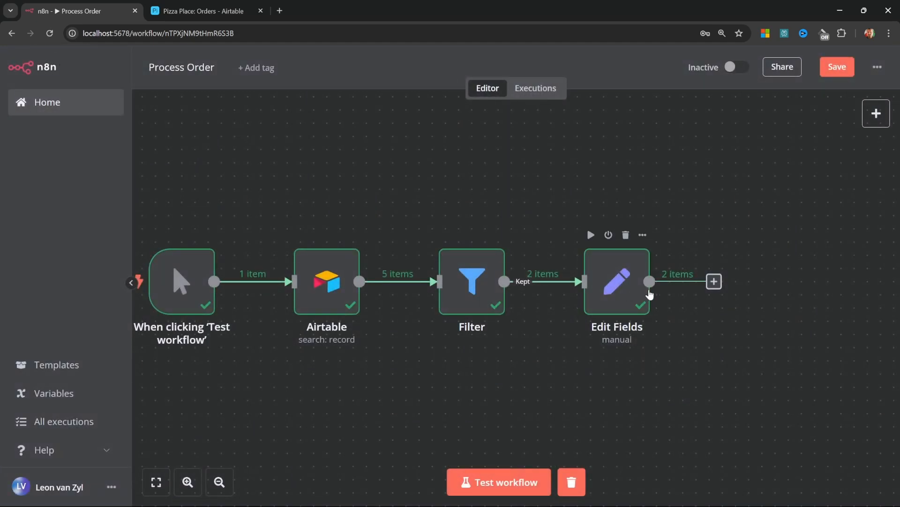
Add an Airtable 'Create or update a record' step on the Pizza Place base's Orders table
{"action": "left_click", "coordinate": [713, 282]}
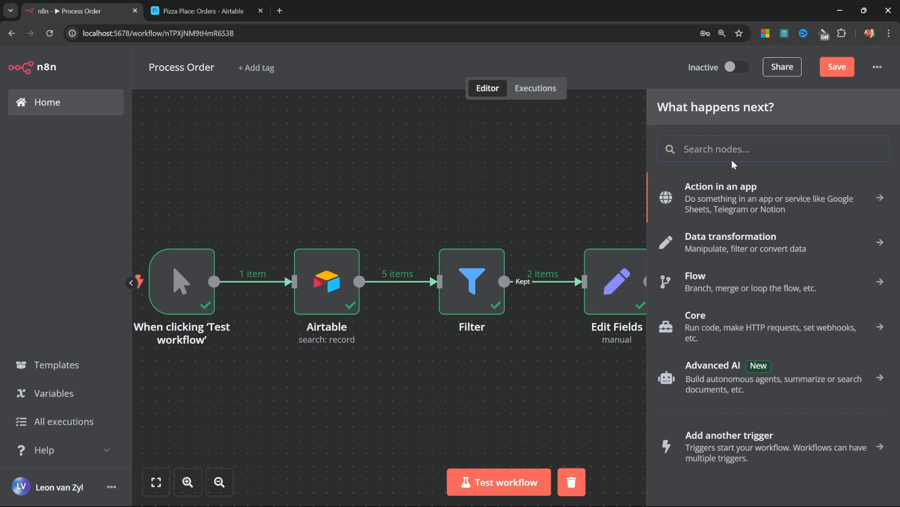
{"action": "type", "text": "air"}
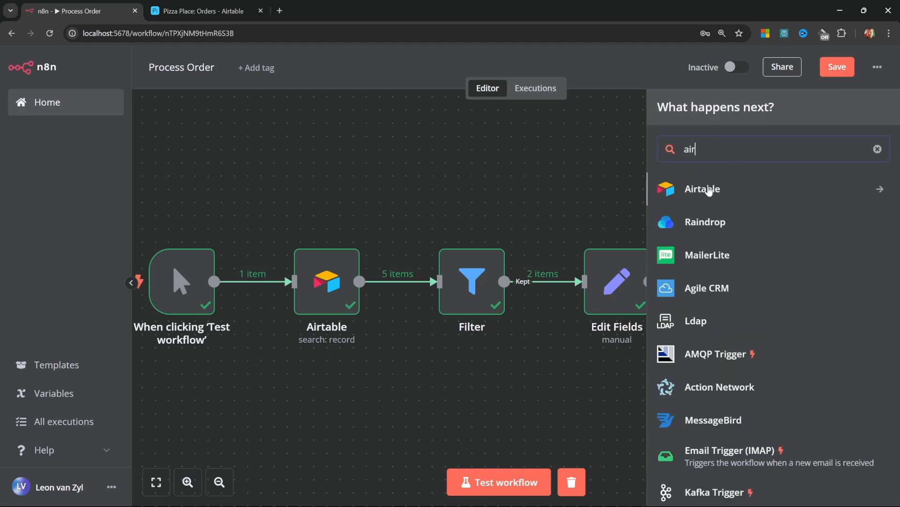
{"action": "left_click", "coordinate": [716, 187]}
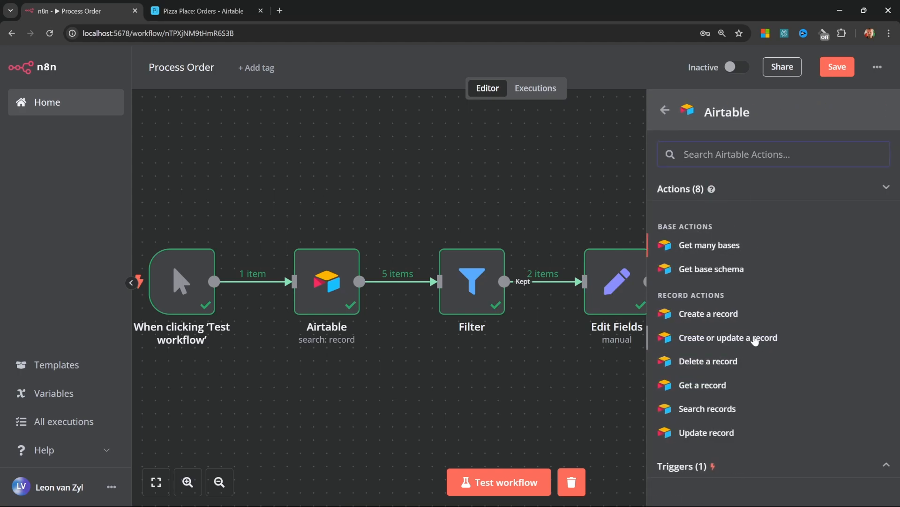
{"action": "left_click", "coordinate": [759, 337]}
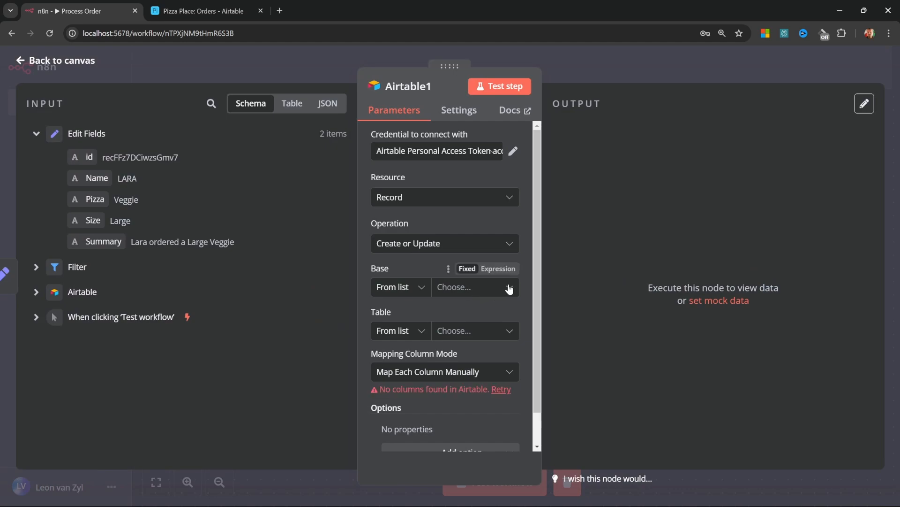
{"action": "left_click", "coordinate": [511, 288]}
{"action": "left_click", "coordinate": [395, 343]}
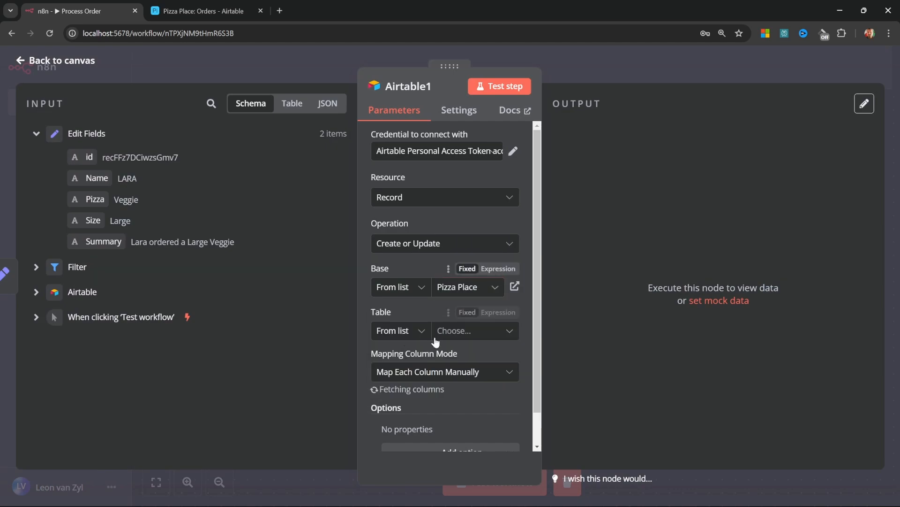
{"action": "left_click", "coordinate": [511, 331]}
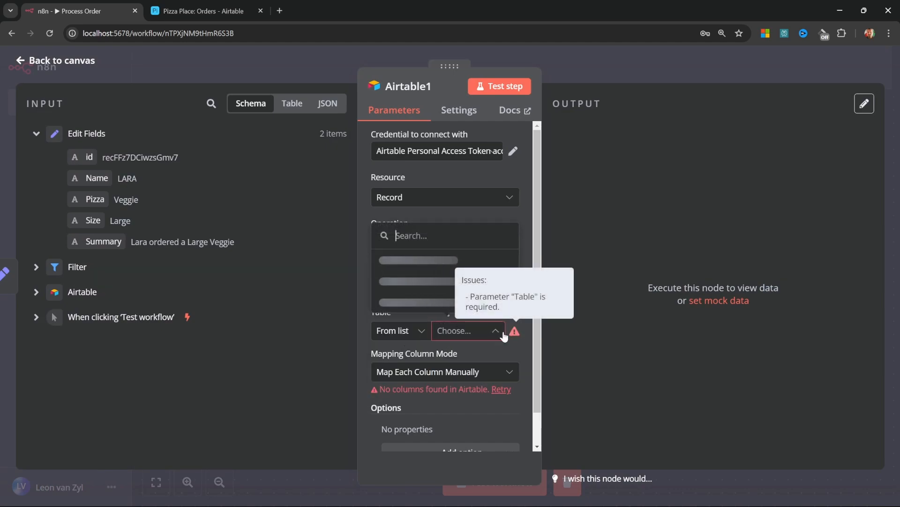
{"action": "left_click", "coordinate": [403, 296]}
Map incoming id, Name, Pizza, Size and Summary to their Airtable columns and return to the canvas
{"action": "scroll", "coordinate": [507, 311], "scroll_direction": "down", "scroll_amount": 3}
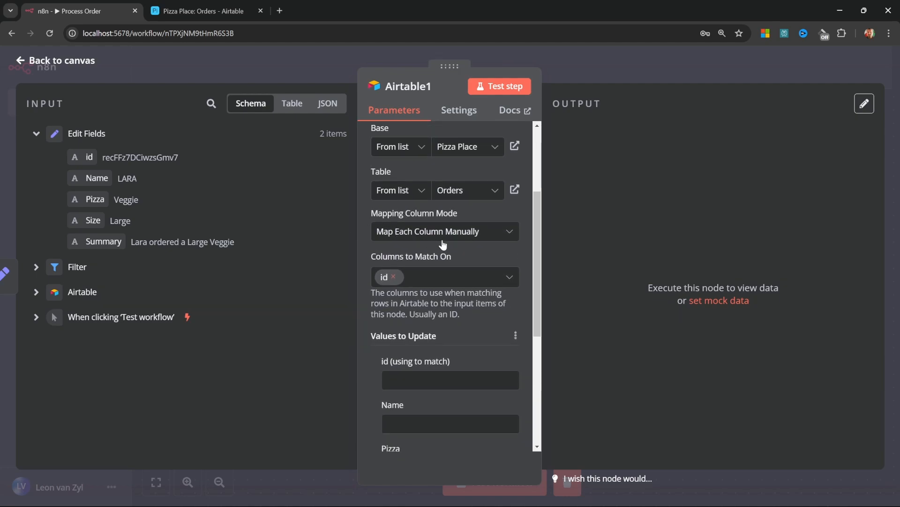
{"action": "scroll", "coordinate": [441, 247], "scroll_direction": "down", "scroll_amount": 2}
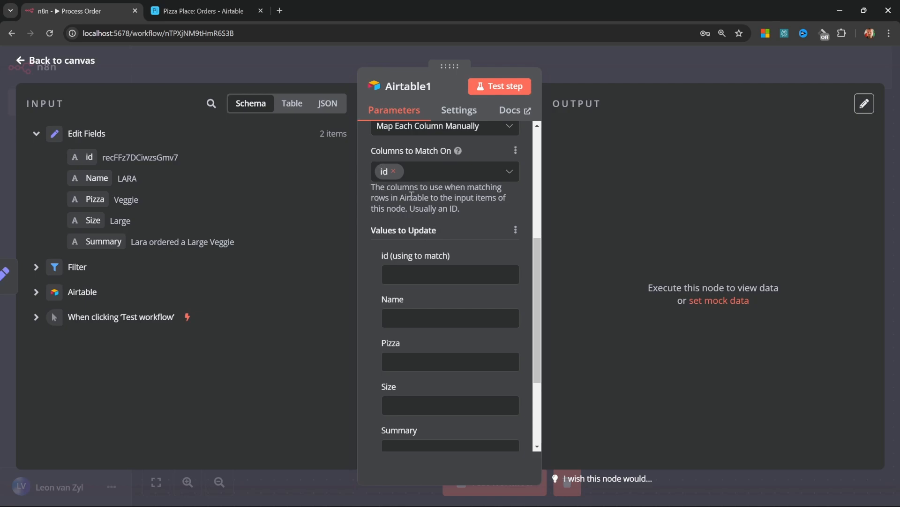
{"action": "scroll", "coordinate": [422, 222], "scroll_direction": "down", "scroll_amount": 2}
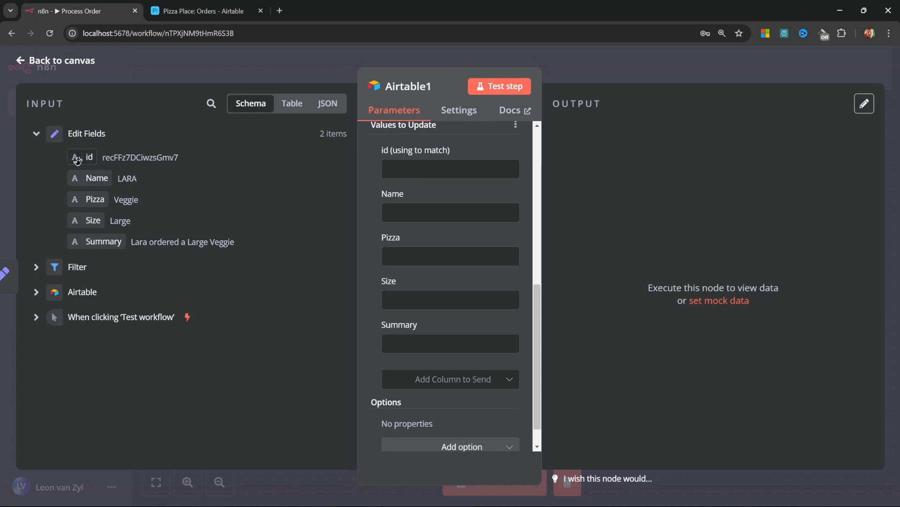
{"action": "left_click_drag", "start_coordinate": [87, 157], "coordinate": [427, 171]}
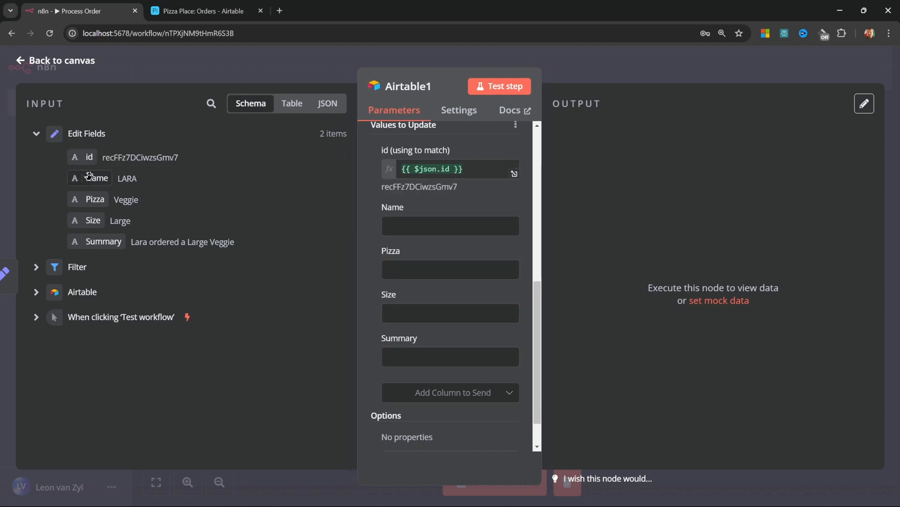
{"action": "left_click_drag", "start_coordinate": [92, 177], "coordinate": [426, 225]}
{"action": "left_click_drag", "start_coordinate": [94, 199], "coordinate": [403, 283]}
{"action": "left_click_drag", "start_coordinate": [85, 221], "coordinate": [403, 339]}
{"action": "left_click_drag", "start_coordinate": [99, 242], "coordinate": [428, 394]}
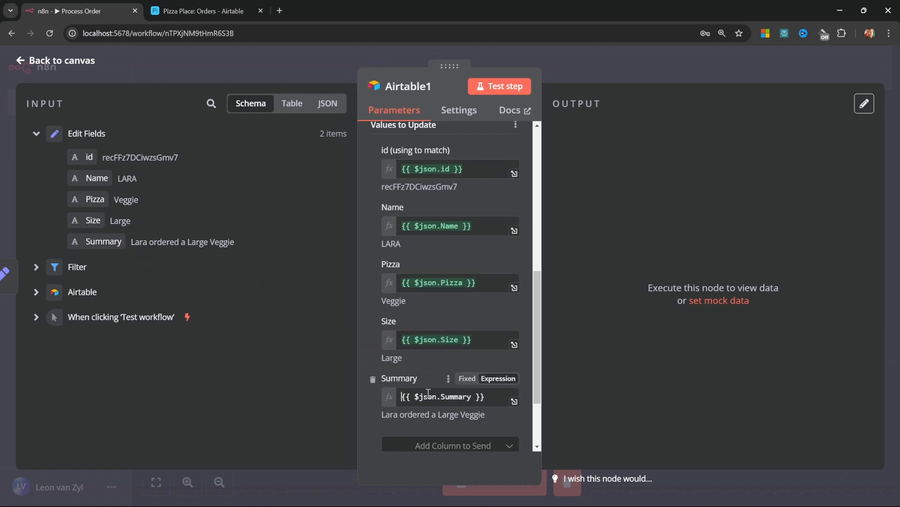
{"action": "left_click", "coordinate": [41, 63]}
{"action": "scroll", "coordinate": [420, 249], "scroll_direction": "down", "scroll_amount": 1}
{"action": "scroll", "coordinate": [440, 248], "scroll_direction": "down", "scroll_amount": 2, "text": "ctrl"}
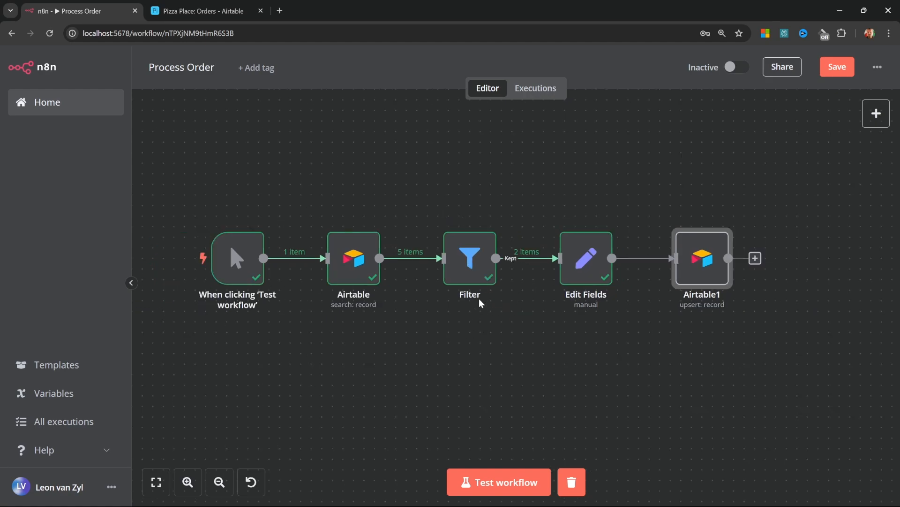
Run the whole workflow and check the filled Summary column in Airtable
{"action": "left_click", "coordinate": [504, 486]}
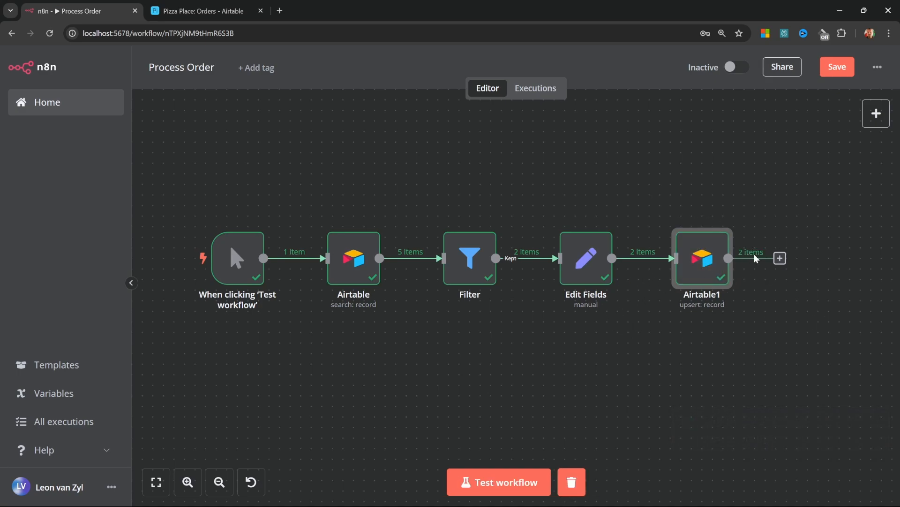
{"action": "left_click", "coordinate": [193, 13]}
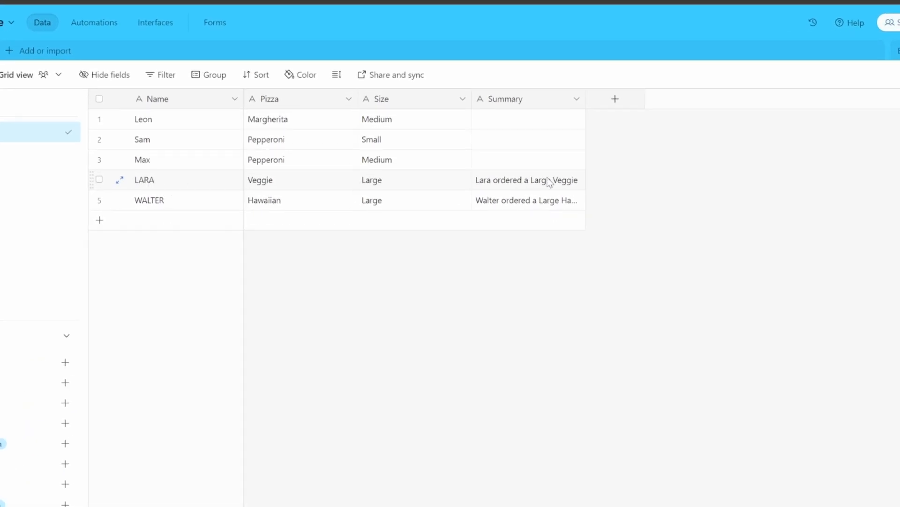
{"action": "left_click_drag", "start_coordinate": [586, 101], "coordinate": [673, 98]}
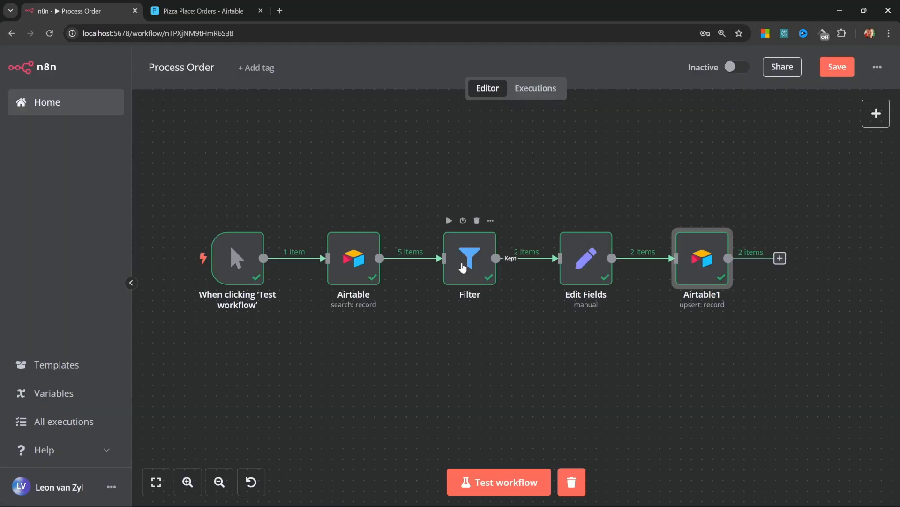
Replace the Filter with an If node and move Edit Fields and Airtable1 above it
{"action": "left_click", "coordinate": [462, 267]}
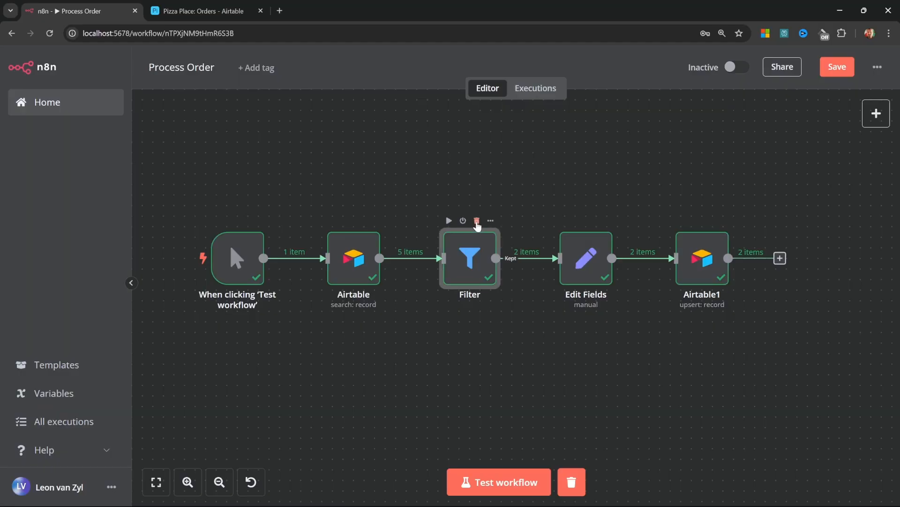
{"action": "left_click", "coordinate": [477, 221]}
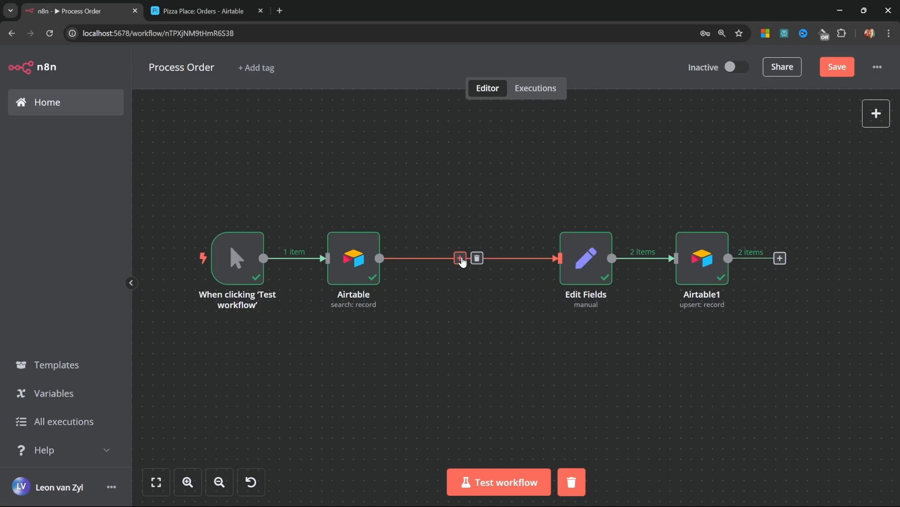
{"action": "left_click", "coordinate": [460, 258]}
{"action": "type", "text": "if"}
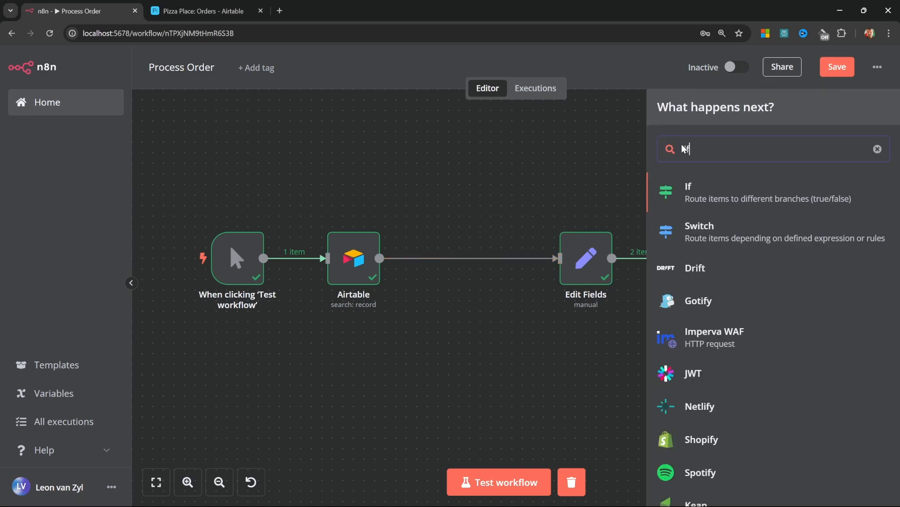
{"action": "left_click", "coordinate": [709, 190]}
{"action": "key", "text": "Escape"}
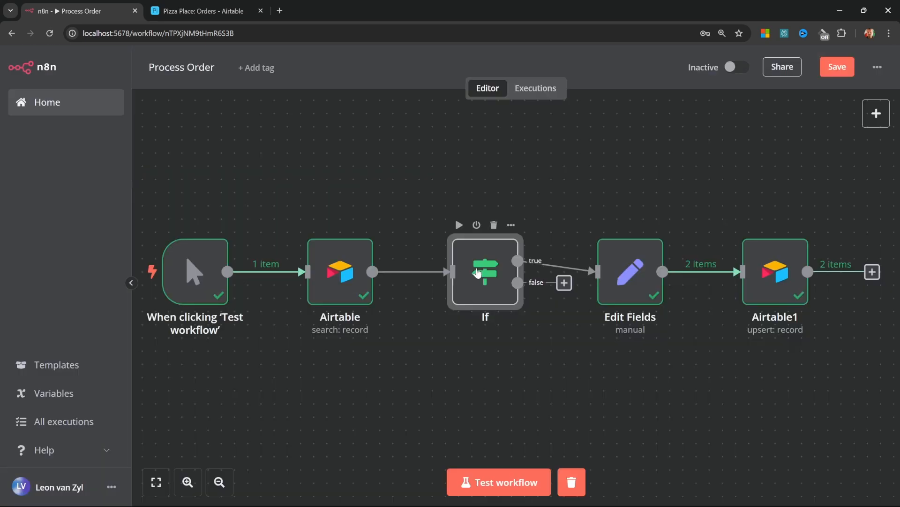
{"action": "left_click_drag", "start_coordinate": [616, 190], "coordinate": [886, 362]}
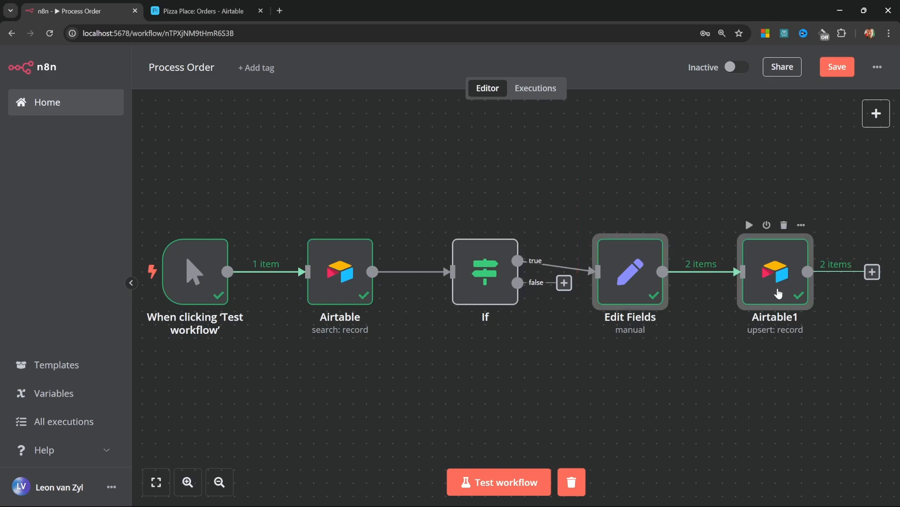
{"action": "left_click_drag", "start_coordinate": [779, 292], "coordinate": [780, 220]}
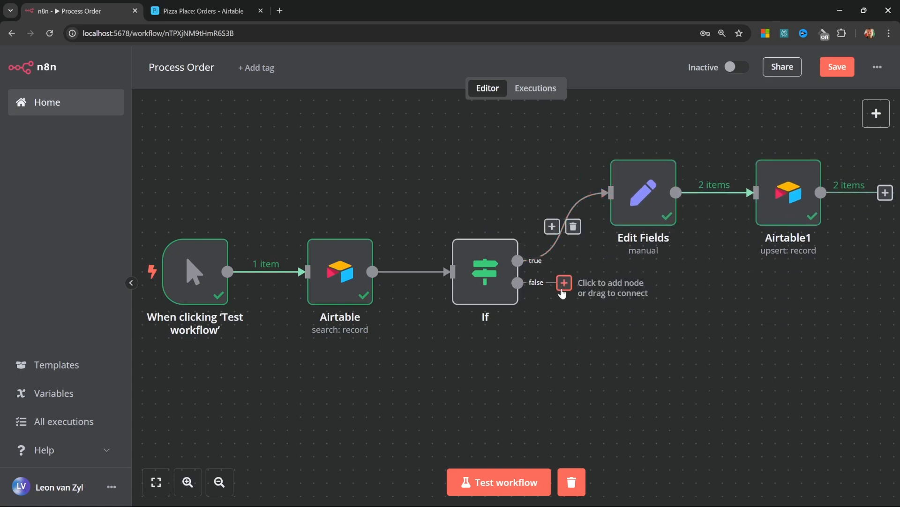
Set the If condition to Size equals 'Small' and run it, giving 1 of 5 orders true
{"action": "double_click", "coordinate": [483, 282]}
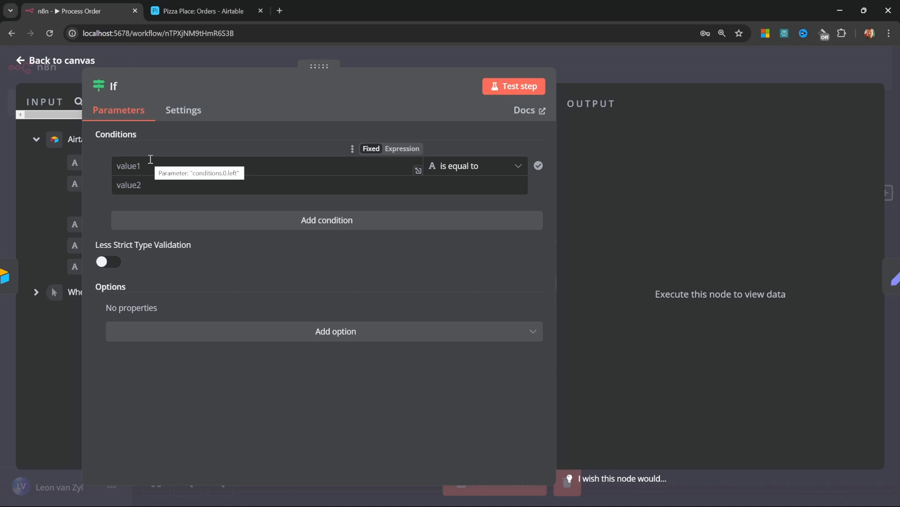
{"action": "key", "text": "Escape"}
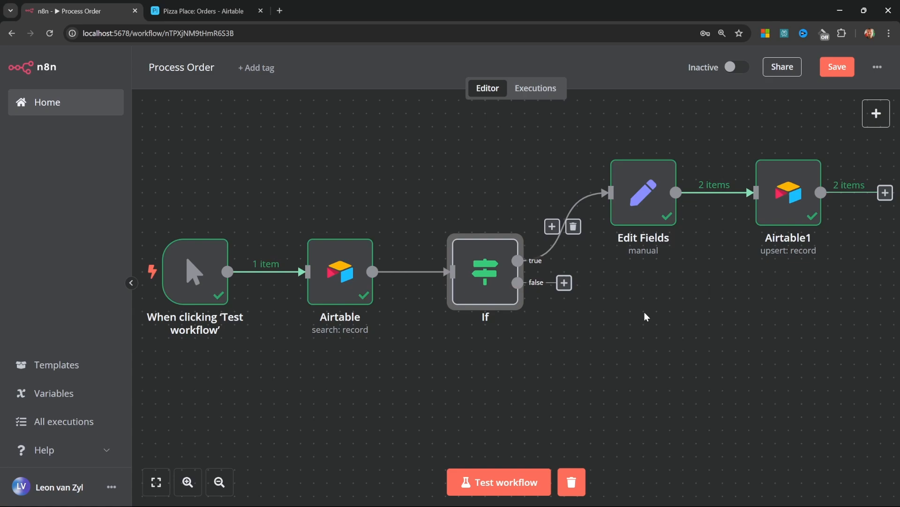
{"action": "double_click", "coordinate": [486, 251]}
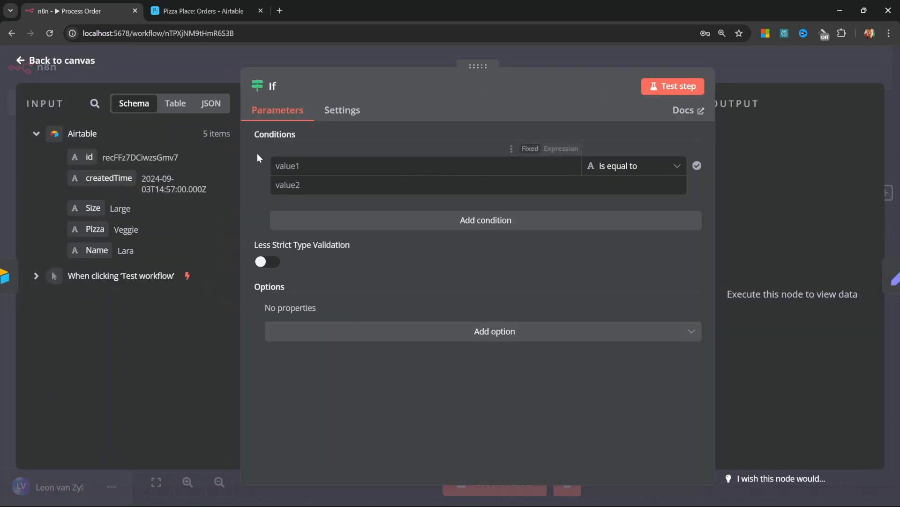
{"action": "left_click_drag", "start_coordinate": [92, 208], "coordinate": [291, 167]}
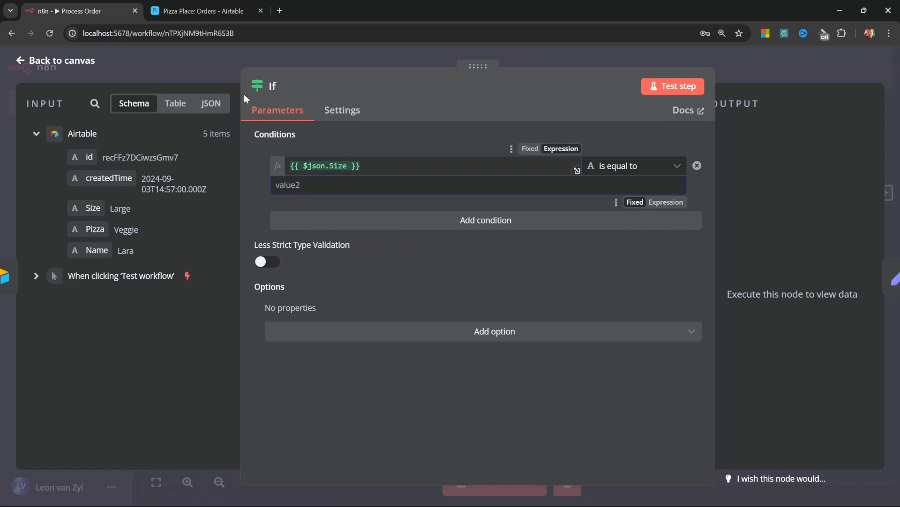
{"action": "type", "text": "Small"}
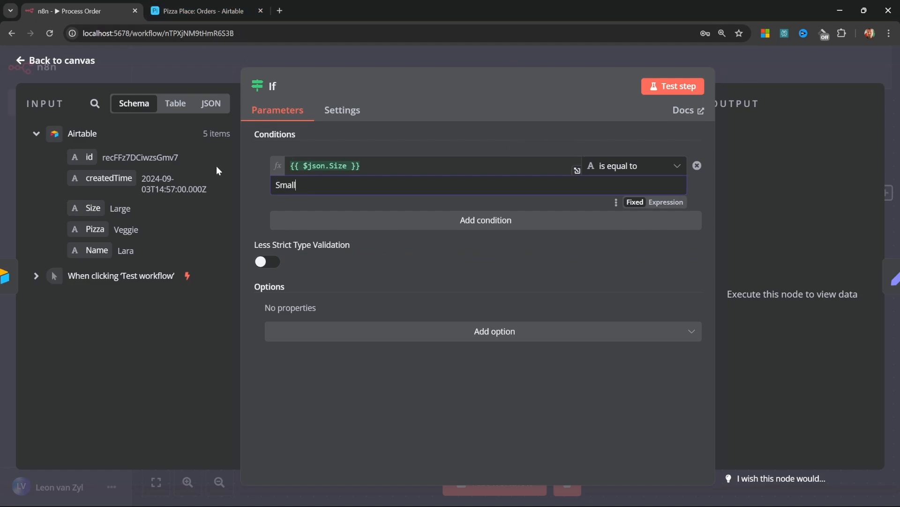
{"action": "left_click", "coordinate": [46, 61]}
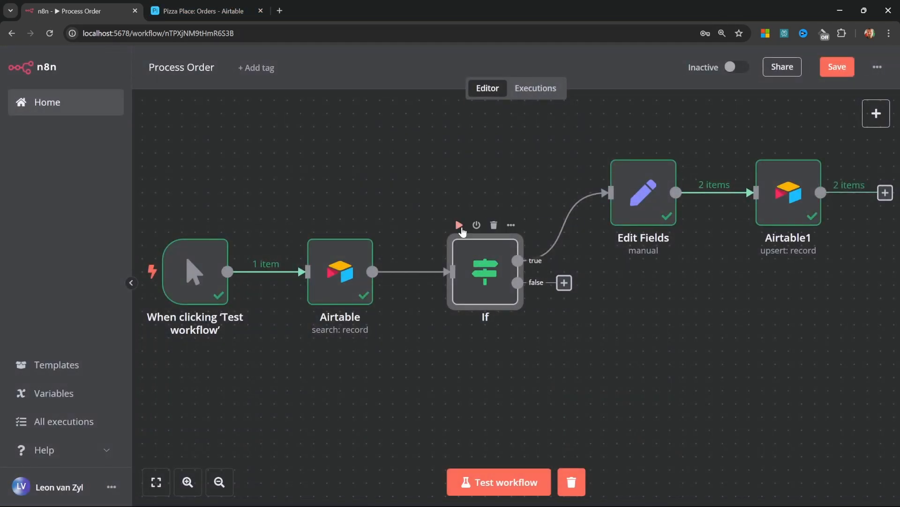
{"action": "left_click", "coordinate": [460, 226]}
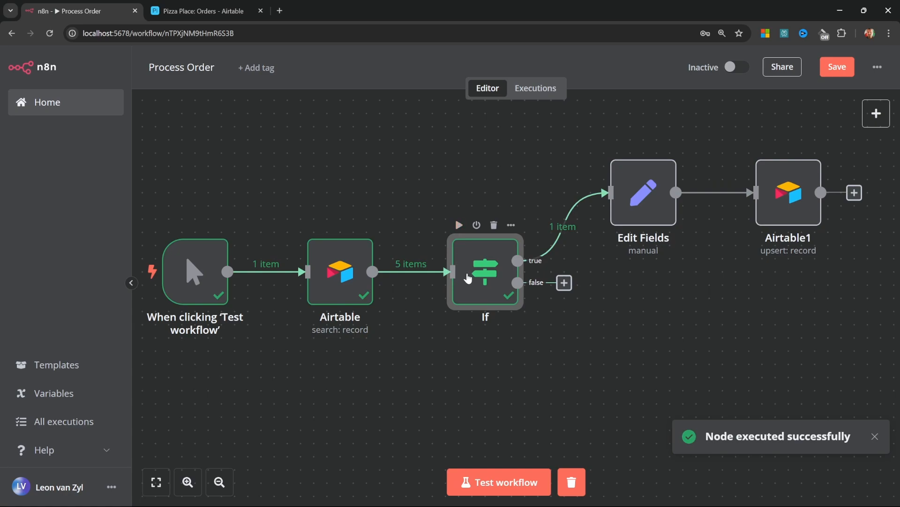
{"action": "mouse_move", "coordinate": [545, 255]}
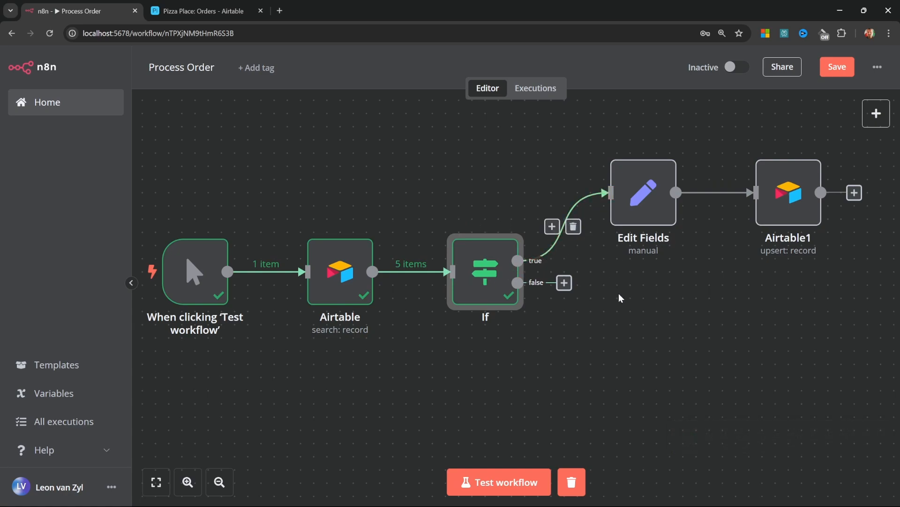
{"action": "key", "text": "ctrl+Tab"}
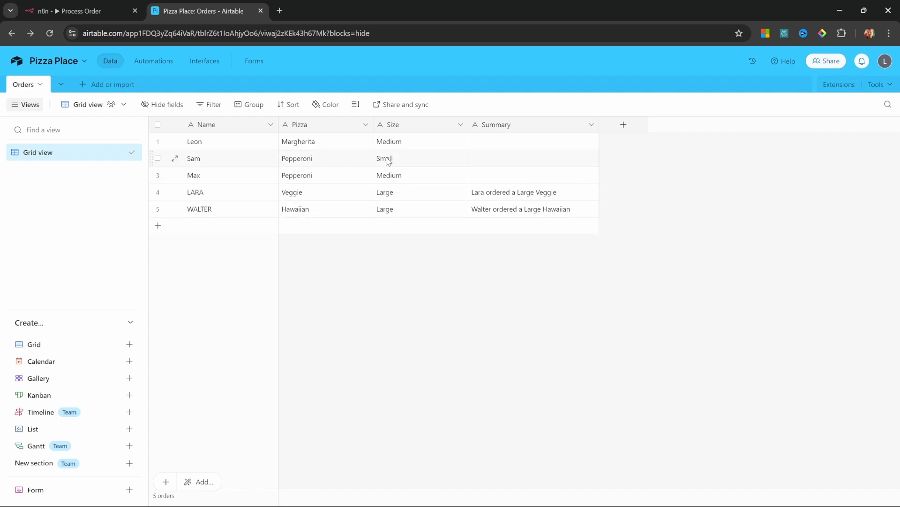
Change the Edit Fields node's Summary value to 'Order was processed'
{"action": "key", "text": "ctrl+Tab"}
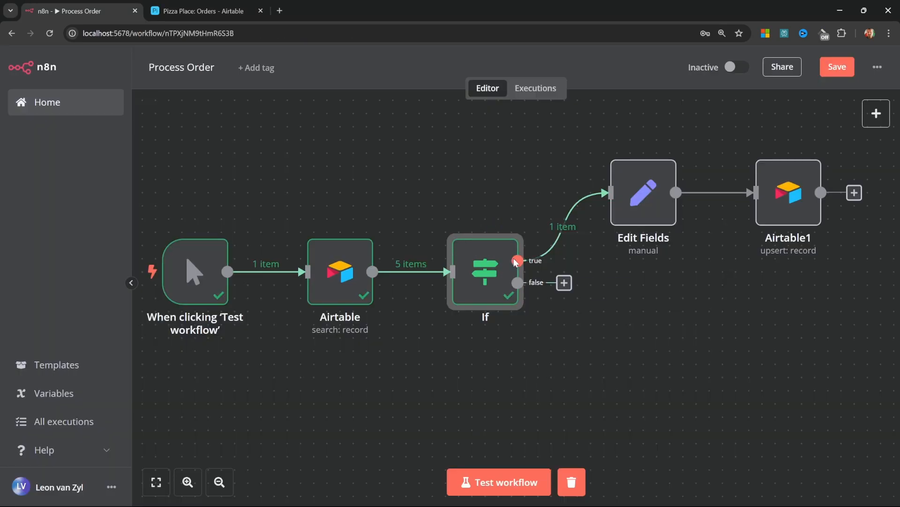
{"action": "double_click", "coordinate": [643, 195]}
{"action": "key", "text": "BackSpace"}
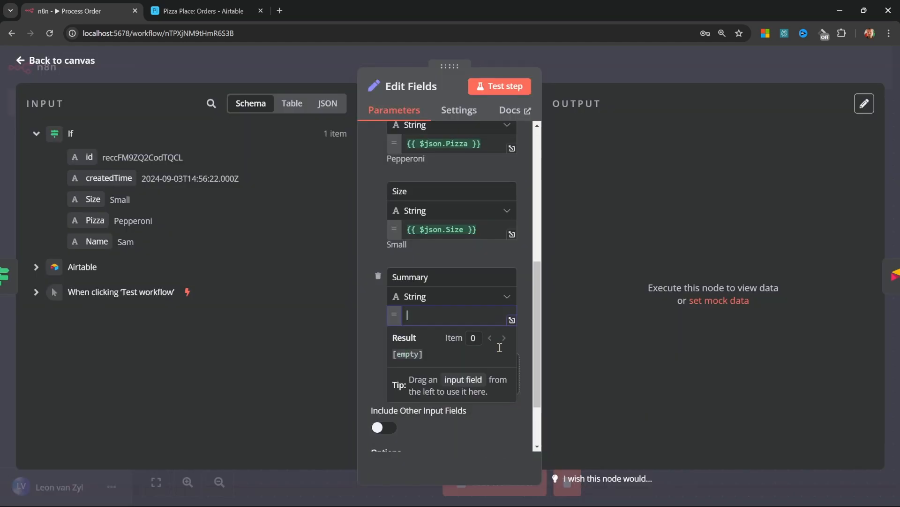
{"action": "type", "text": "Order was processed"}
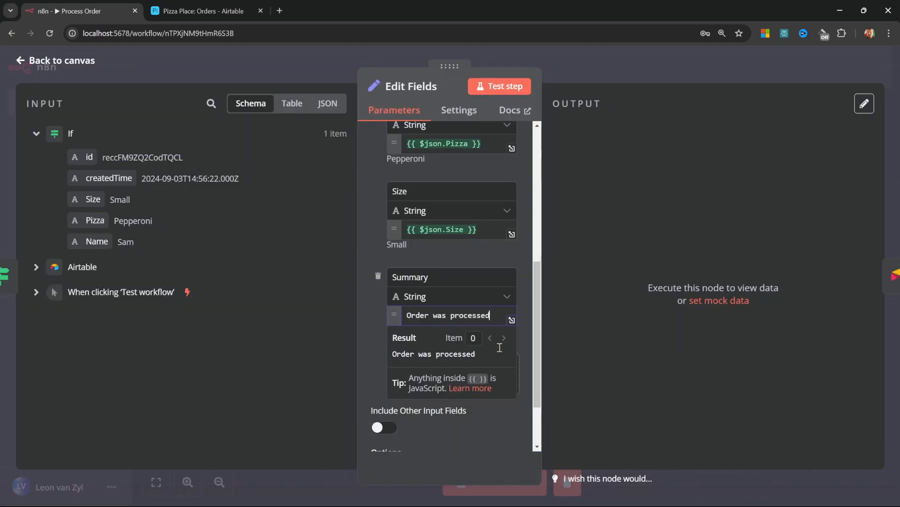
{"action": "key", "text": "Escape"}
Copy Edit Fields and Airtable1 and place the pasted pair below the original branch
{"action": "left_click_drag", "start_coordinate": [862, 314], "coordinate": [779, 245]}
{"action": "left_click_drag", "start_coordinate": [862, 260], "coordinate": [863, 260]}
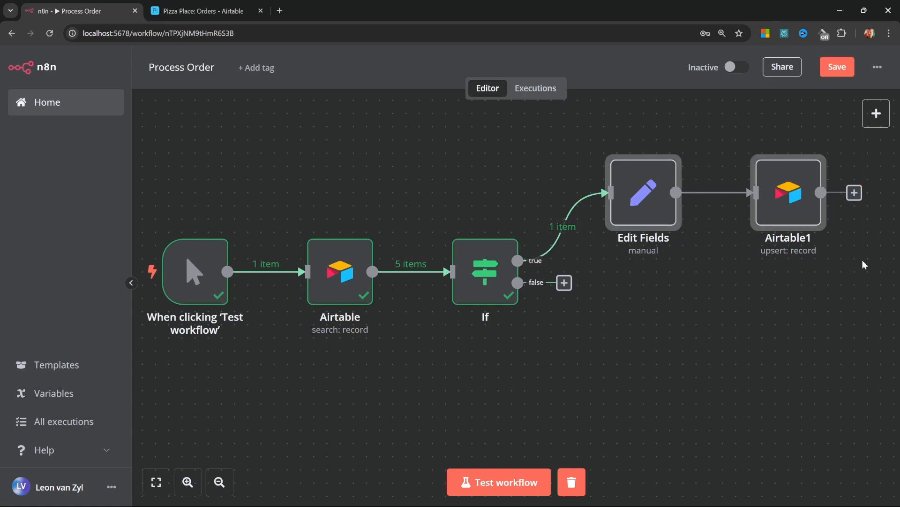
{"action": "key", "text": "ctrl+c"}
{"action": "left_click", "coordinate": [697, 302]}
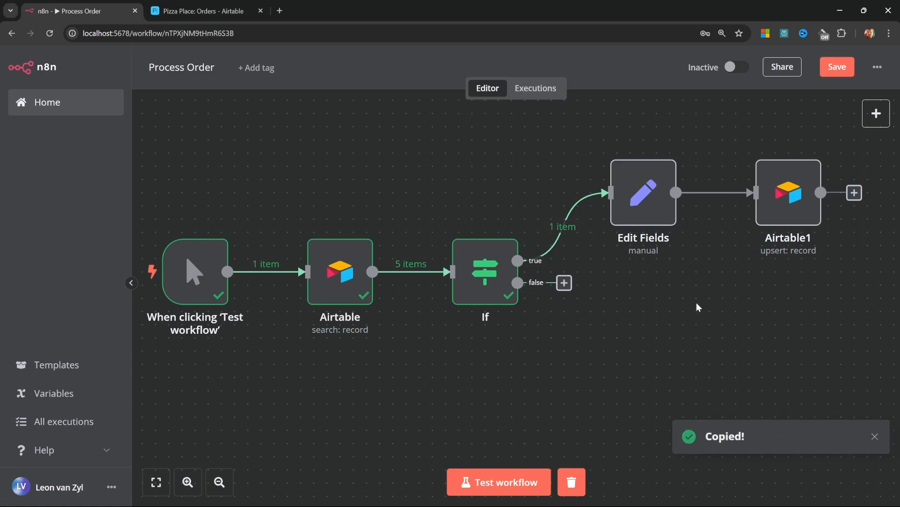
{"action": "key", "text": "ctrl+v"}
{"action": "left_click_drag", "start_coordinate": [732, 323], "coordinate": [643, 324]}
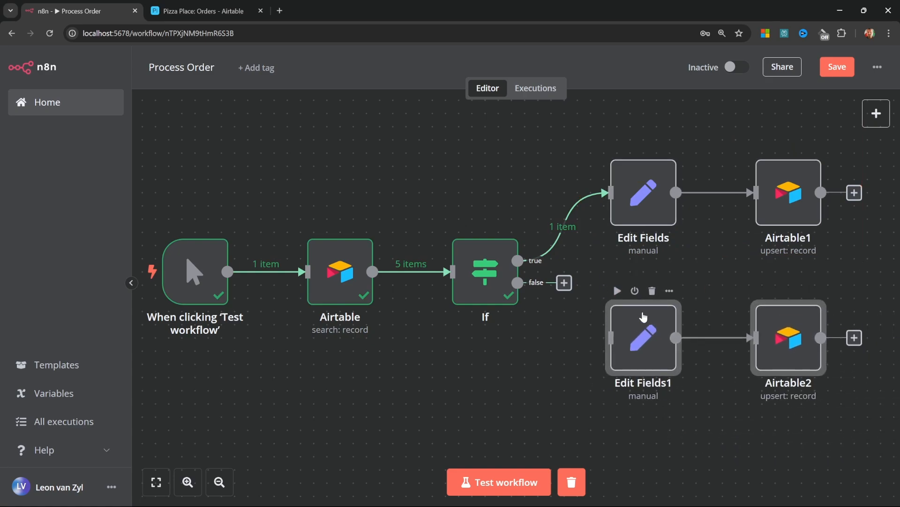
Wire the If node's false output into Edit Fields1 and set its Summary to 'Order was cancelled'
{"action": "left_click_drag", "start_coordinate": [563, 286], "coordinate": [608, 341]}
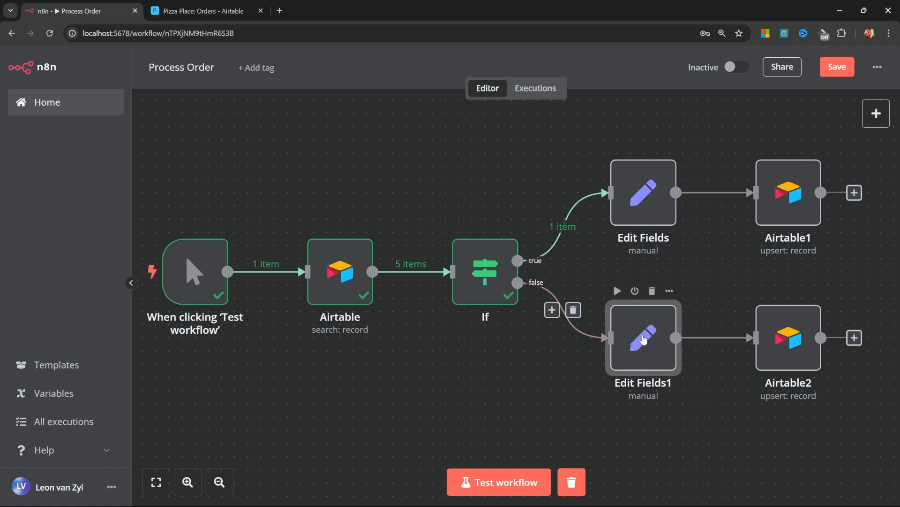
{"action": "double_click", "coordinate": [644, 338]}
{"action": "triple_click", "coordinate": [485, 234]}
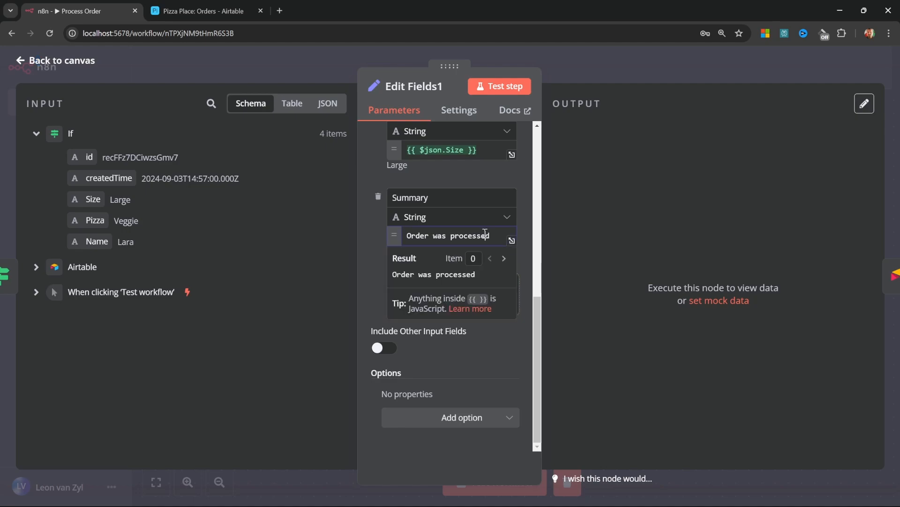
{"action": "type", "text": "Or"}
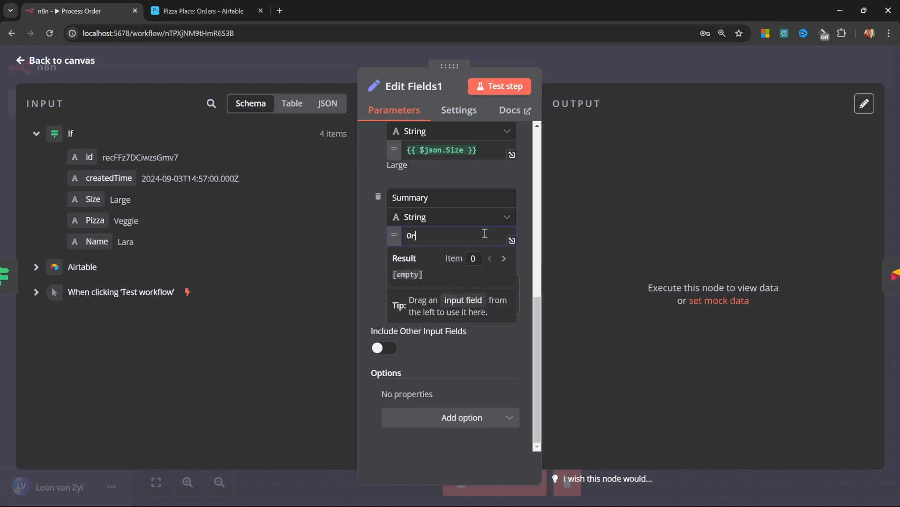
{"action": "type", "text": "der was cancelled"}
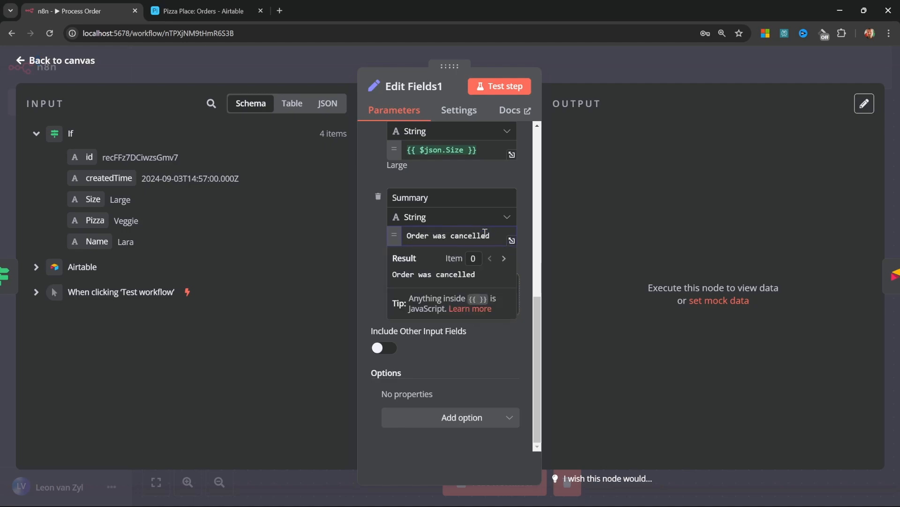
{"action": "left_click", "coordinate": [67, 62]}
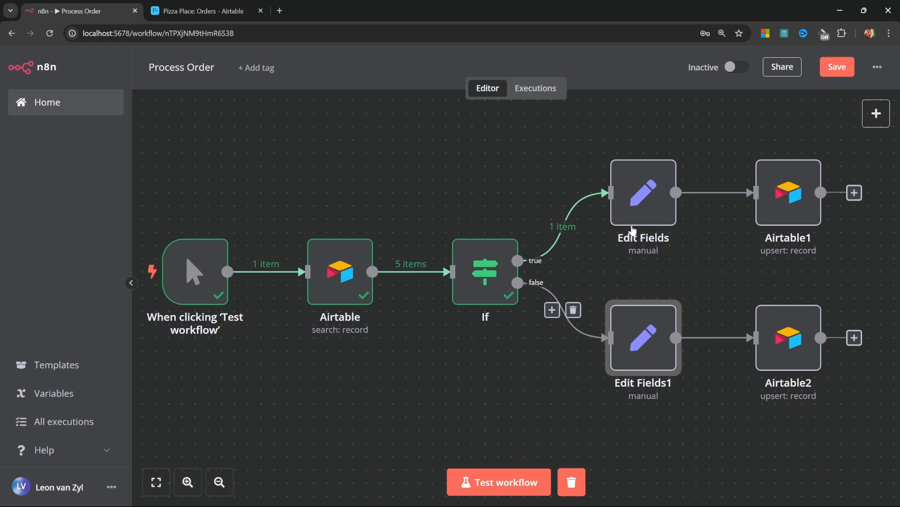
Test-run the workflow and verify in Airtable: 1 order on the true branch, 4 on false
{"action": "left_click", "coordinate": [517, 481]}
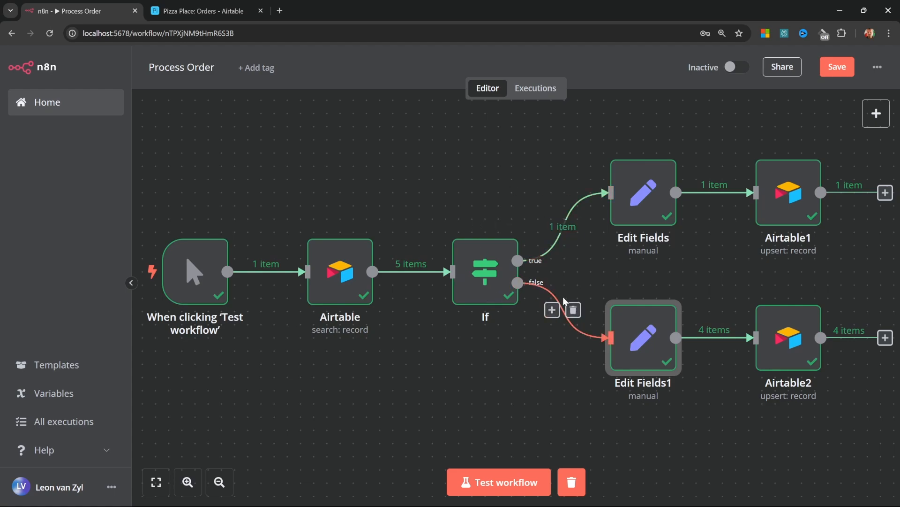
{"action": "left_click", "coordinate": [211, 12]}
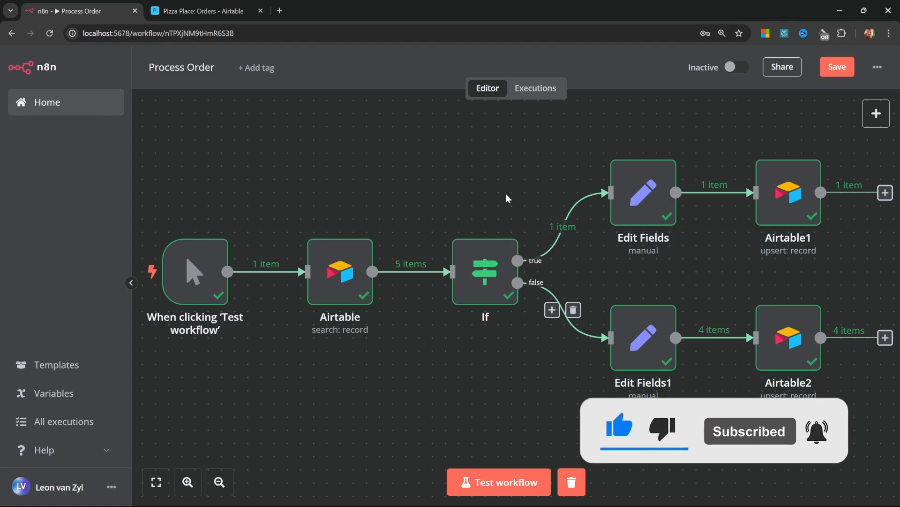
{"action": "left_click", "coordinate": [477, 284]}
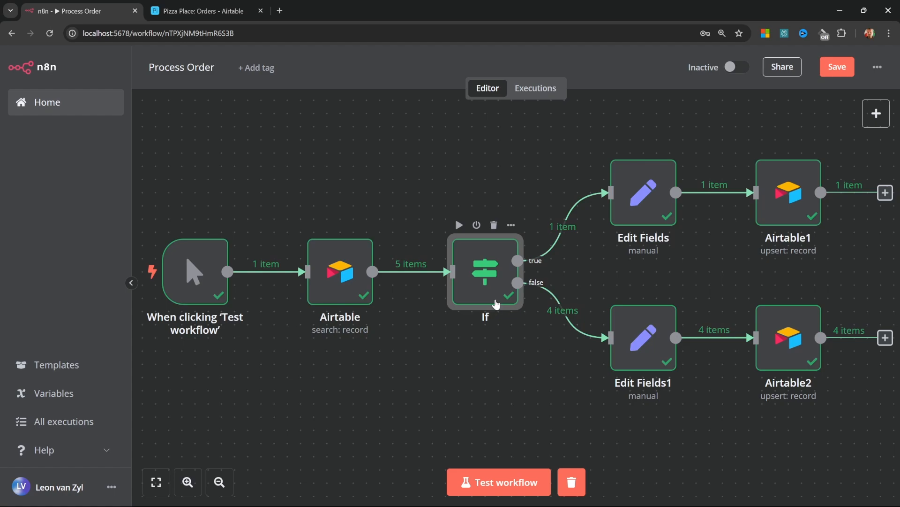
Replace the If node with a Switch node after the Airtable search
{"action": "left_click", "coordinate": [494, 225]}
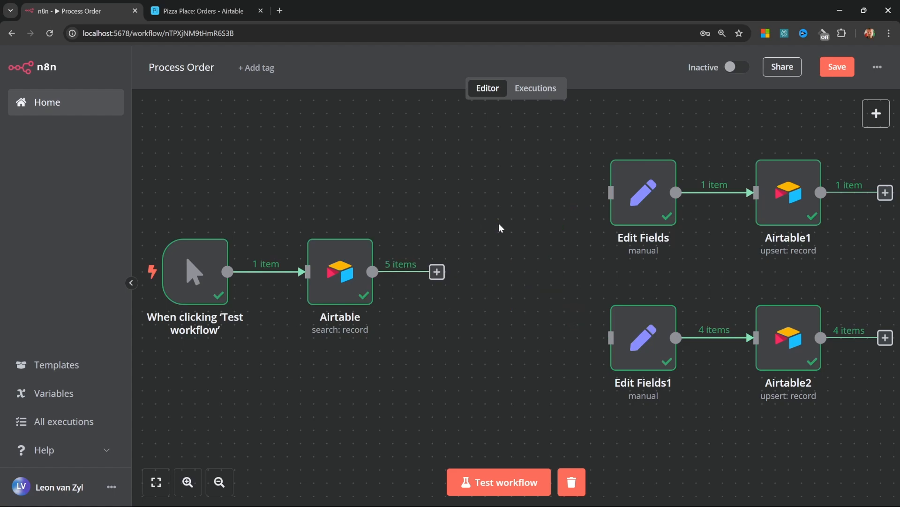
{"action": "left_click", "coordinate": [438, 273]}
{"action": "type", "text": "switch"}
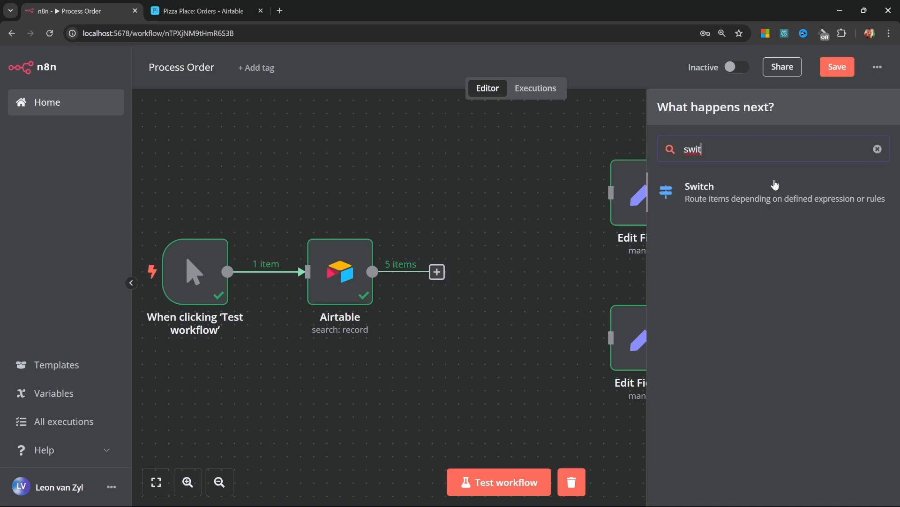
{"action": "left_click", "coordinate": [718, 187]}
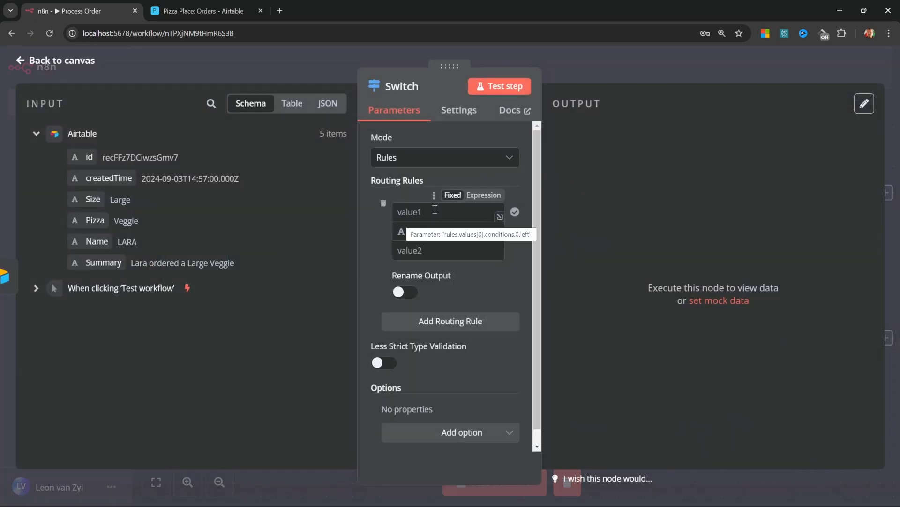
Add three Switch rules comparing the Size field to Small, Medium and Large
{"action": "left_click_drag", "start_coordinate": [91, 199], "coordinate": [395, 217]}
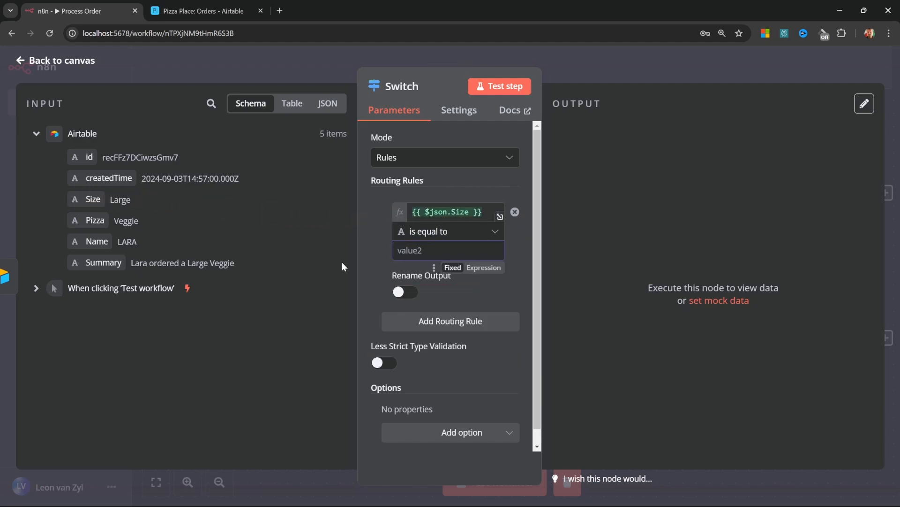
{"action": "type", "text": "Small"}
{"action": "left_click", "coordinate": [453, 324]}
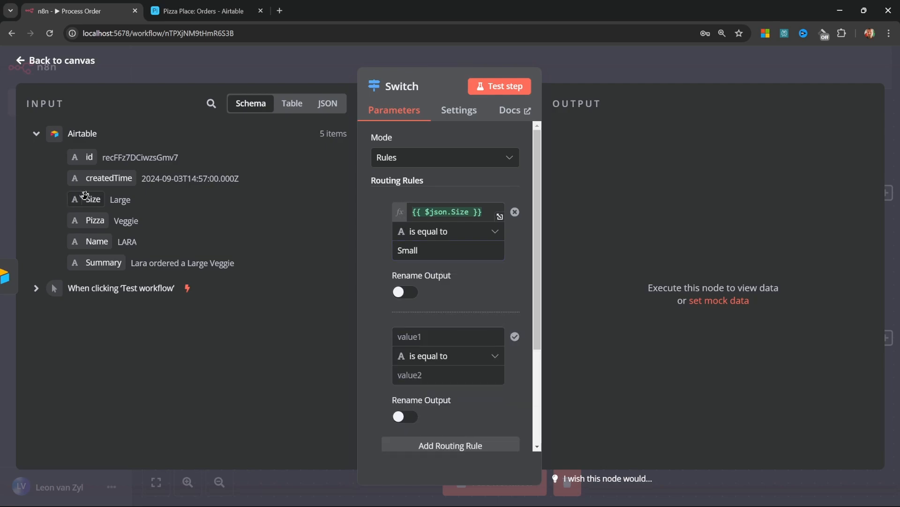
{"action": "left_click_drag", "start_coordinate": [85, 195], "coordinate": [404, 334]}
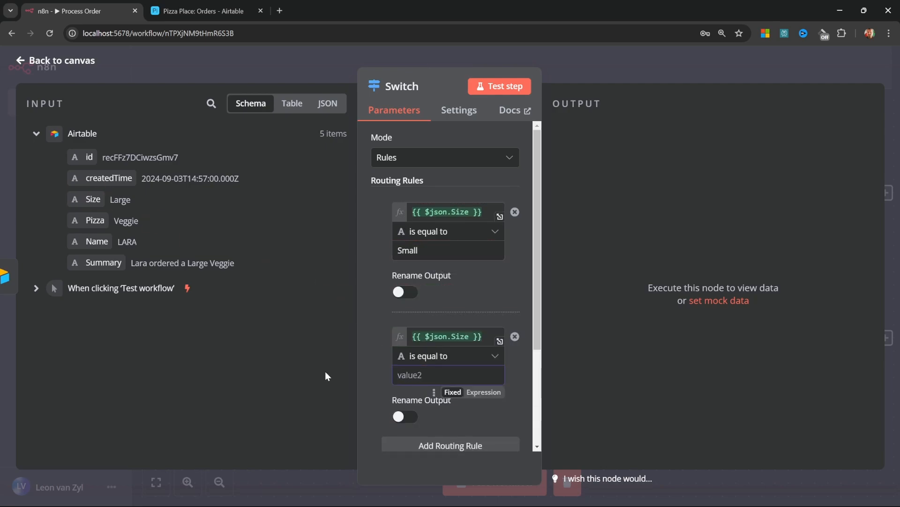
{"action": "type", "text": "Medium"}
{"action": "left_click", "coordinate": [450, 445]}
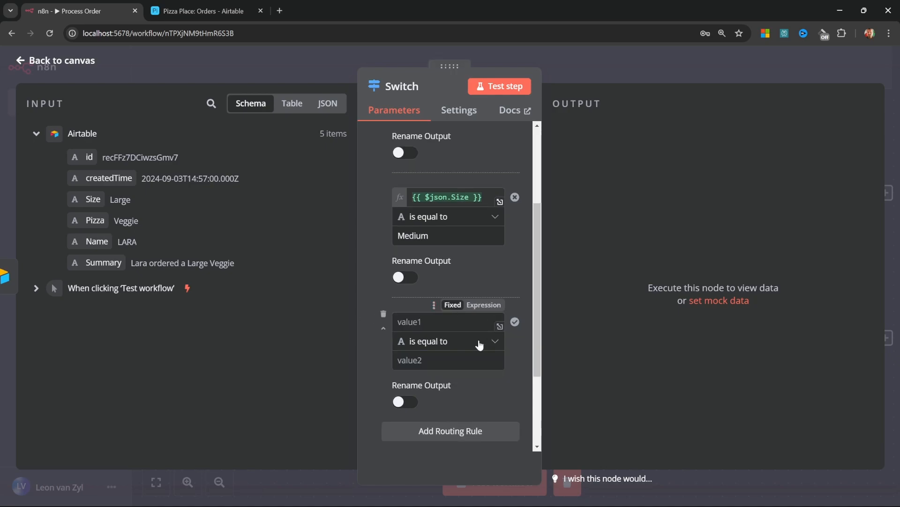
{"action": "left_click_drag", "start_coordinate": [85, 199], "coordinate": [422, 323]}
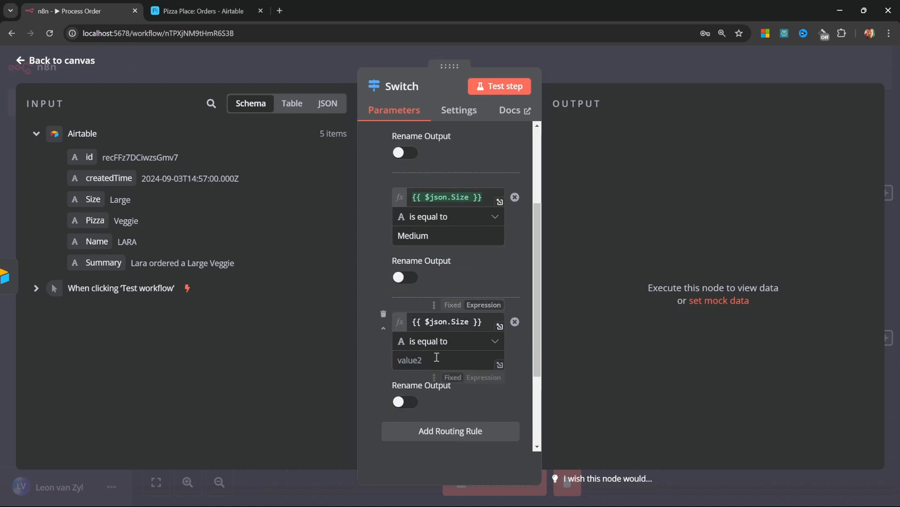
{"action": "left_click", "coordinate": [437, 357]}
{"action": "type", "text": "Large"}
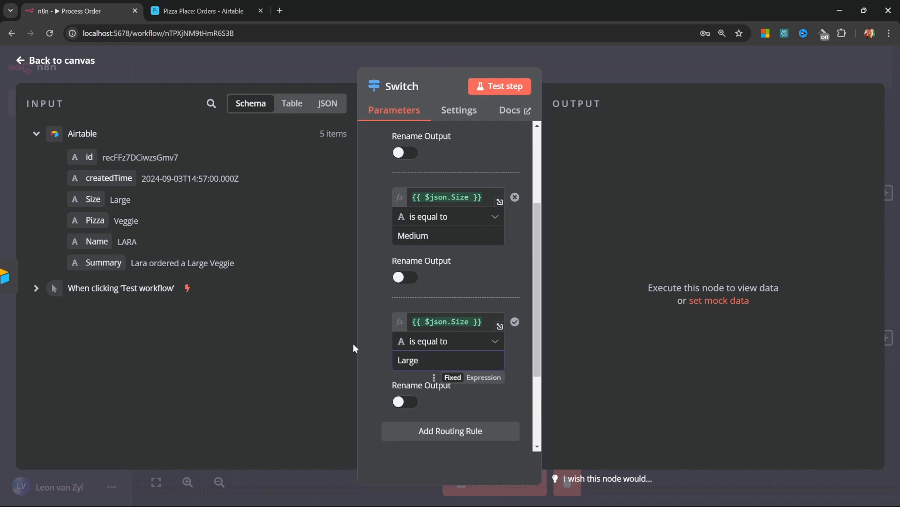
{"action": "left_click", "coordinate": [21, 61]}
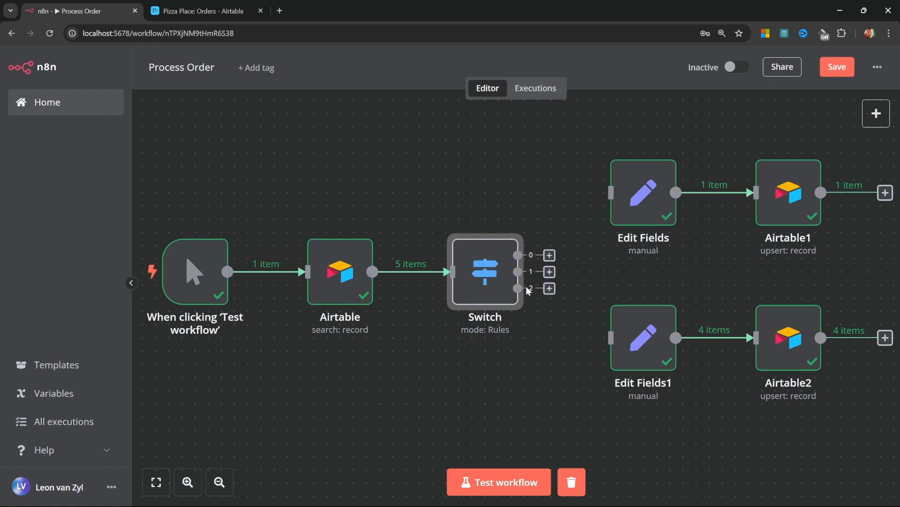
Rename the Switch rule outputs to Small, Medium and Large
{"action": "double_click", "coordinate": [499, 271]}
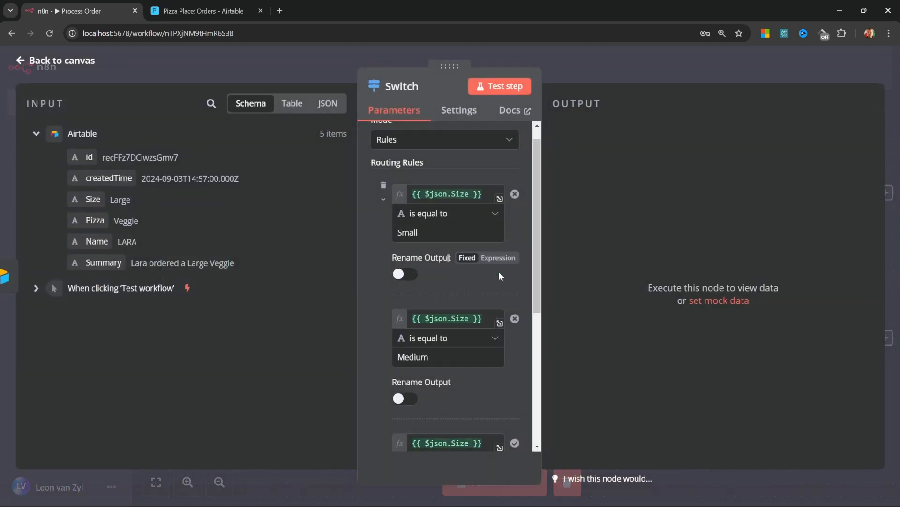
{"action": "left_click", "coordinate": [405, 293]}
{"action": "left_click", "coordinate": [431, 335]}
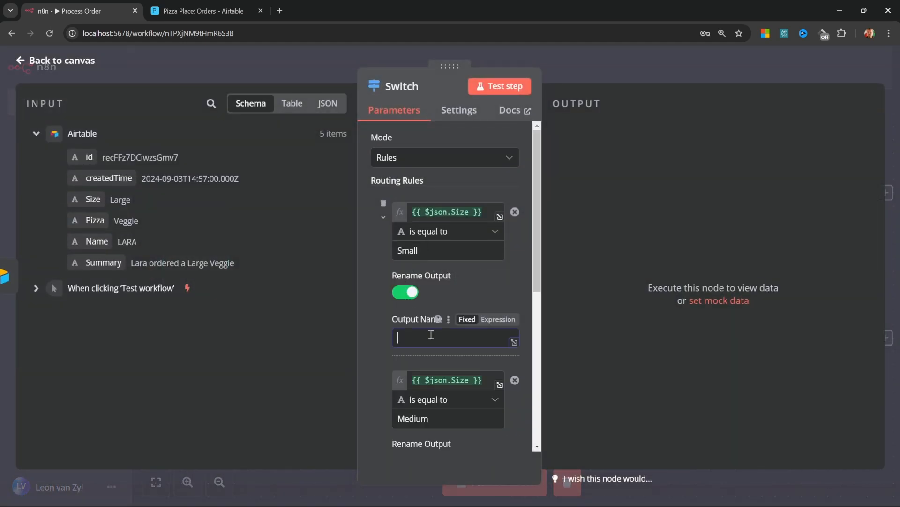
{"action": "type", "text": "Small"}
{"action": "scroll", "coordinate": [411, 345], "scroll_direction": "down", "scroll_amount": 3}
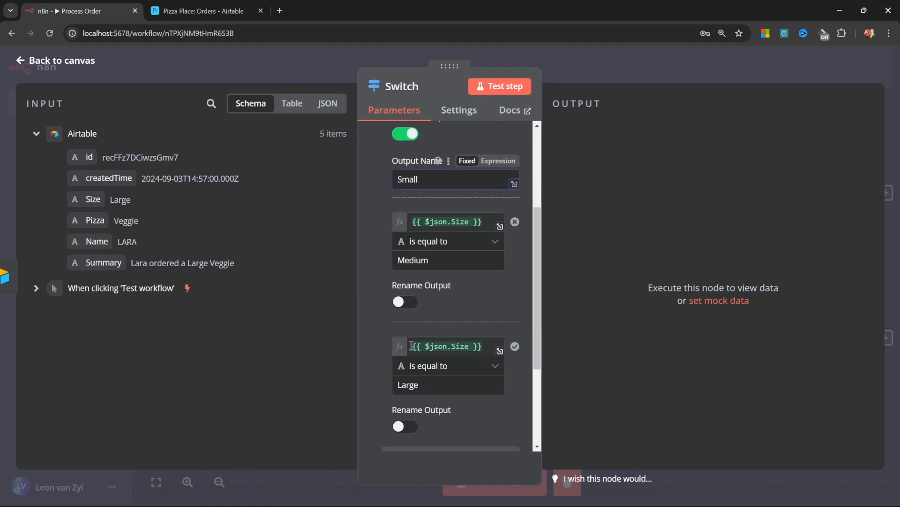
{"action": "left_click", "coordinate": [405, 300]}
{"action": "left_click", "coordinate": [454, 347]}
{"action": "type", "text": "Medium"}
{"action": "scroll", "coordinate": [458, 355], "scroll_direction": "down", "scroll_amount": 3}
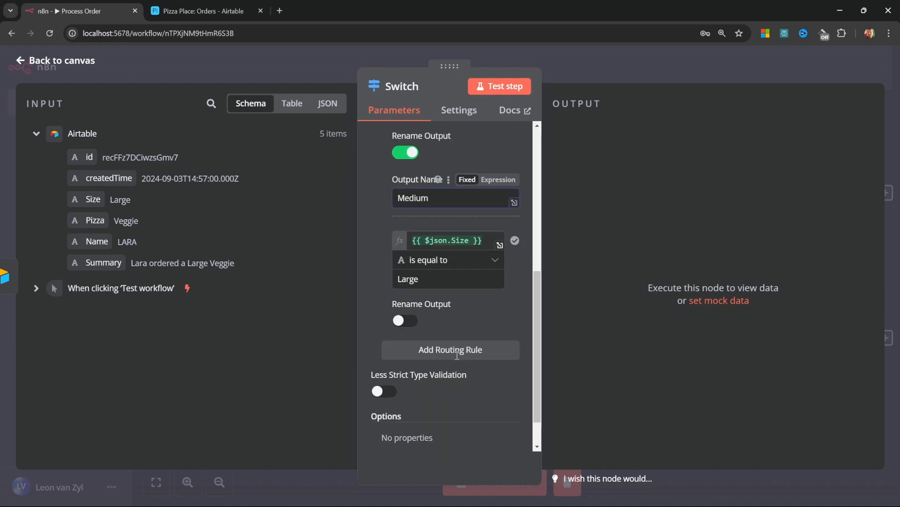
{"action": "left_click", "coordinate": [405, 312]}
{"action": "left_click", "coordinate": [437, 357]}
{"action": "type", "text": "Large"}
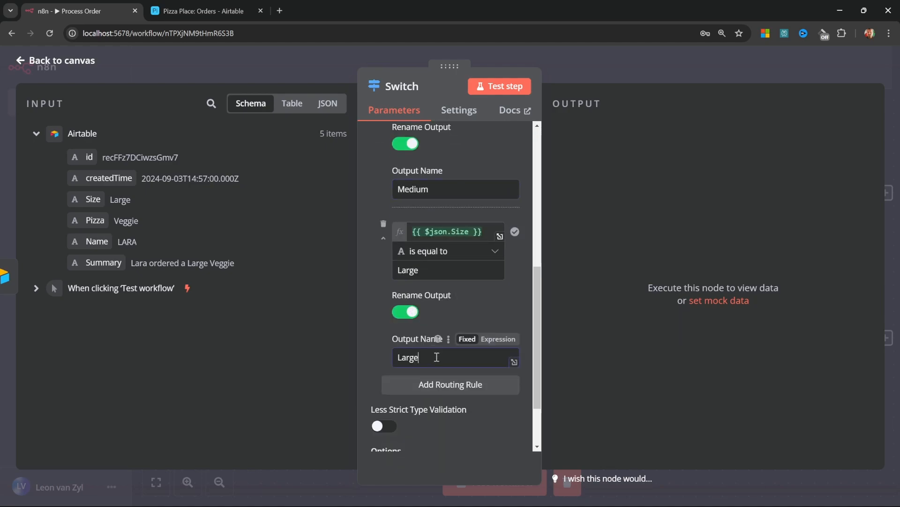
{"action": "left_click", "coordinate": [49, 66]}
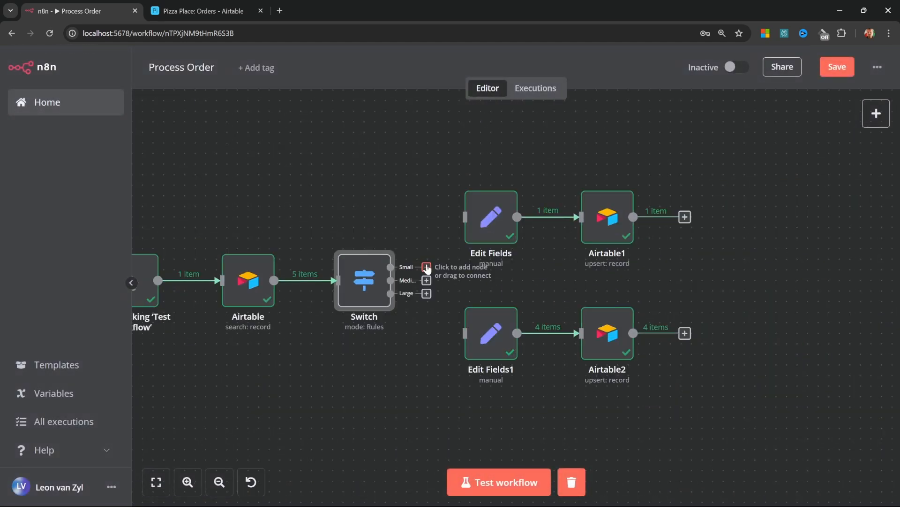
Connect the Small output to Edit Fields and Medium to Edit Fields1, moving the branches up
{"action": "left_click_drag", "start_coordinate": [427, 267], "coordinate": [429, 257]}
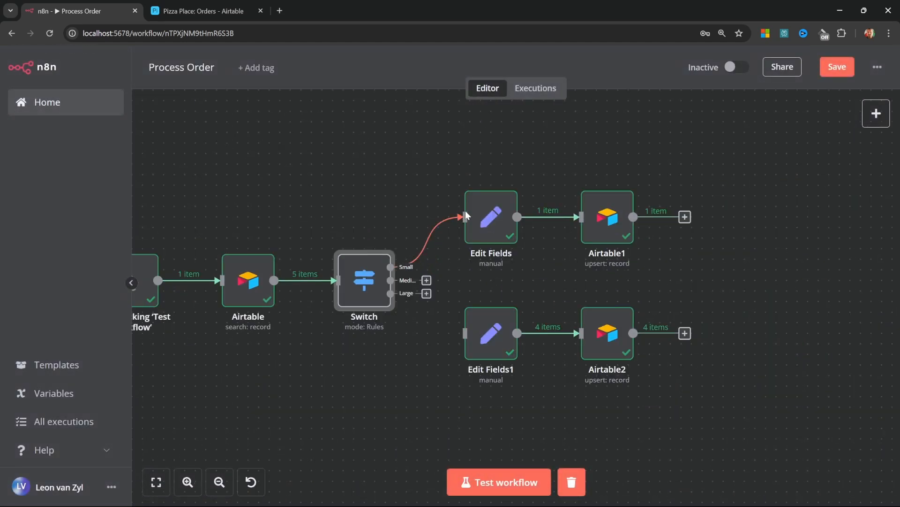
{"action": "left_click_drag", "start_coordinate": [465, 215], "coordinate": [466, 217]}
{"action": "left_click_drag", "start_coordinate": [425, 281], "coordinate": [464, 331]}
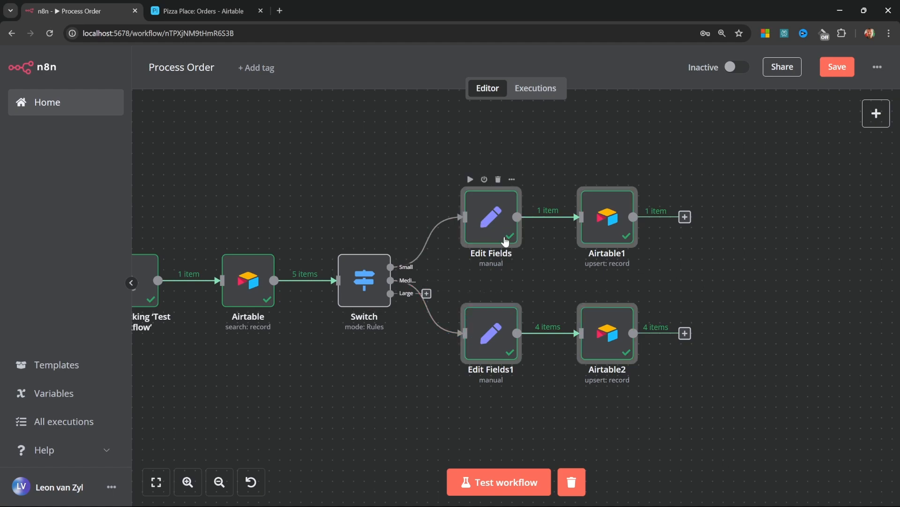
{"action": "left_click_drag", "start_coordinate": [498, 235], "coordinate": [496, 188]}
Duplicate Edit Fields1 and Airtable2 as a third branch and connect the Large output to Edit Fields2
{"action": "left_click_drag", "start_coordinate": [723, 362], "coordinate": [451, 235]}
{"action": "key", "text": "ctrl+c"}
{"action": "key", "text": "ctrl+v"}
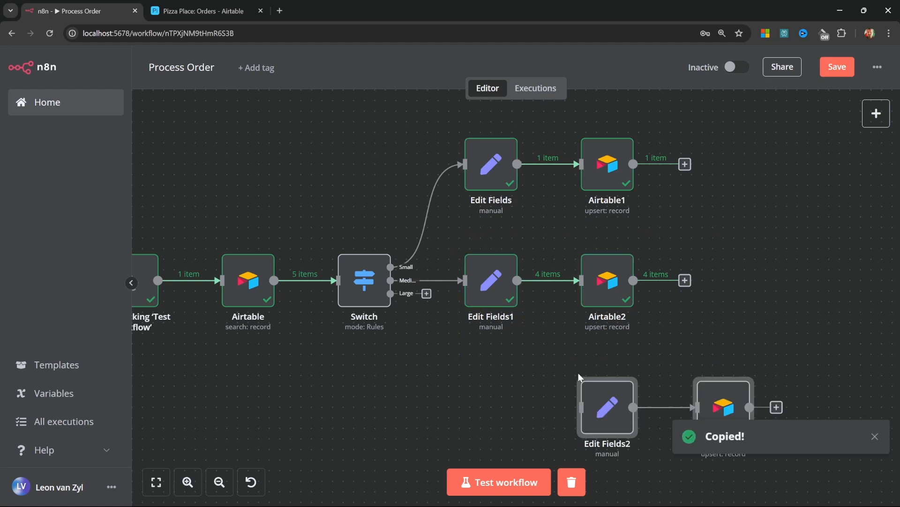
{"action": "left_click_drag", "start_coordinate": [611, 386], "coordinate": [489, 366]}
{"action": "left_click_drag", "start_coordinate": [390, 293], "coordinate": [494, 402]}
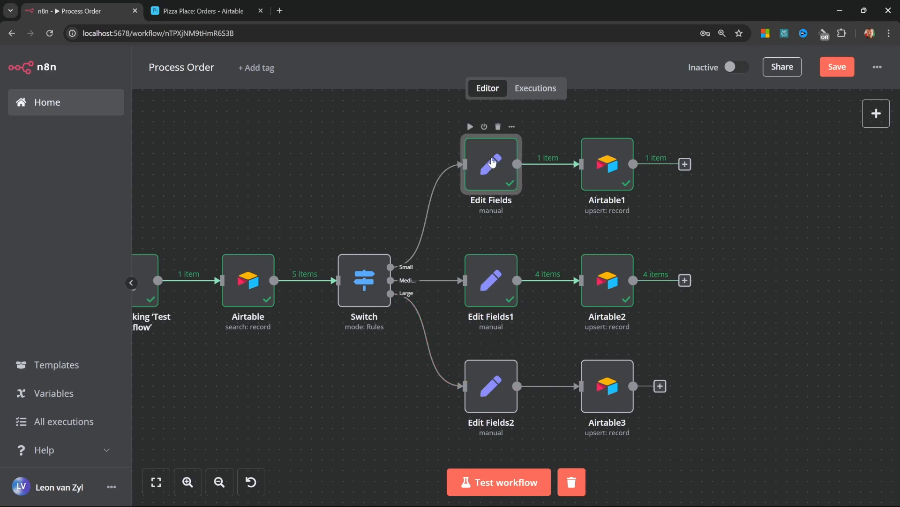
{"action": "double_click", "coordinate": [489, 174]}
{"action": "scroll", "coordinate": [479, 333], "scroll_direction": "down", "scroll_amount": 4}
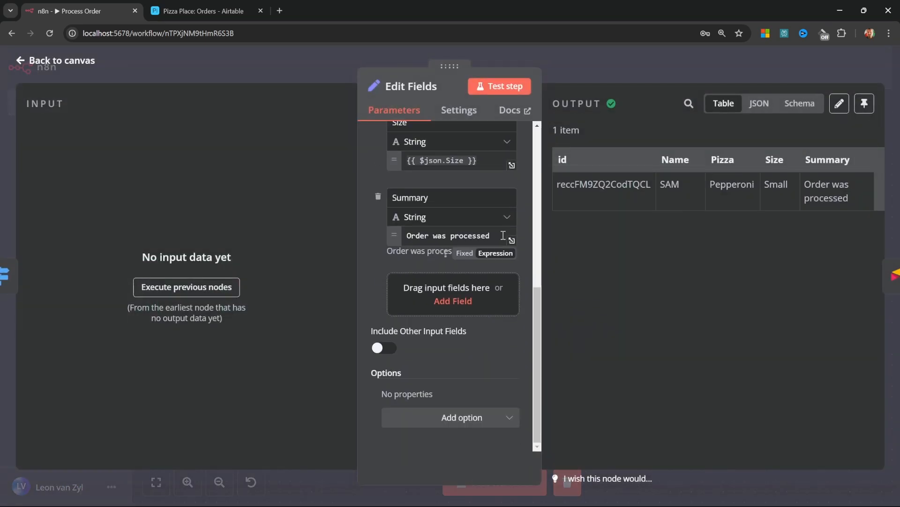
Review the Edit Fields1 node's settings
{"action": "left_click", "coordinate": [51, 61]}
{"action": "left_click", "coordinate": [496, 288]}
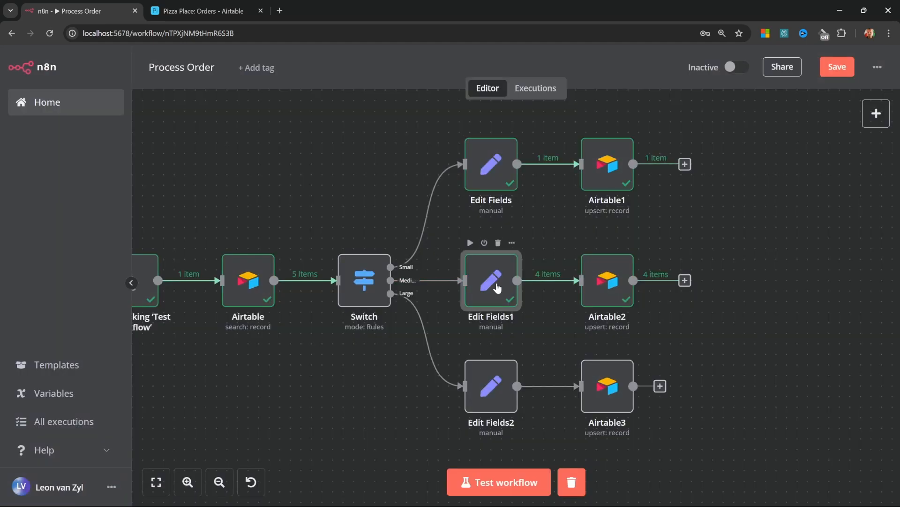
{"action": "double_click", "coordinate": [497, 288]}
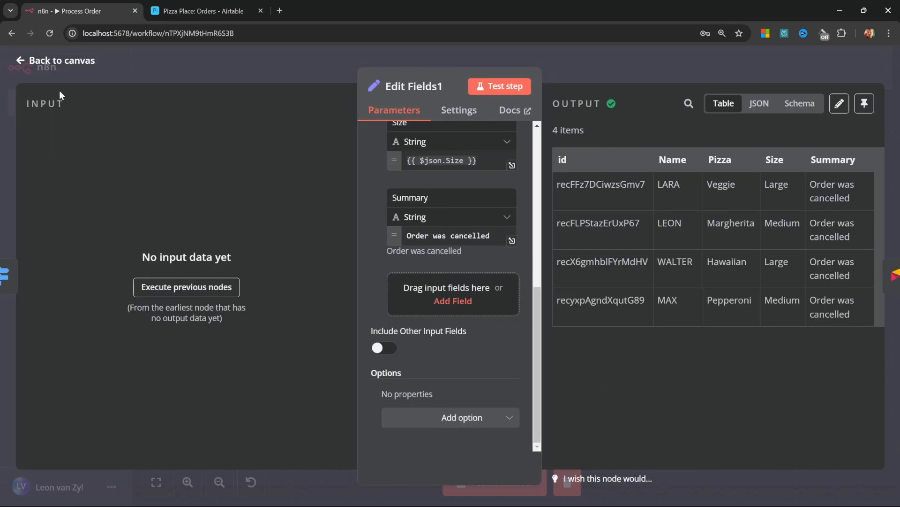
{"action": "left_click", "coordinate": [55, 62]}
Set Edit Fields2's Summary to 'Processing the order' and test-run: 1 Small, 2 Medium, 2 Large
{"action": "left_click", "coordinate": [483, 381]}
{"action": "double_click", "coordinate": [482, 381]}
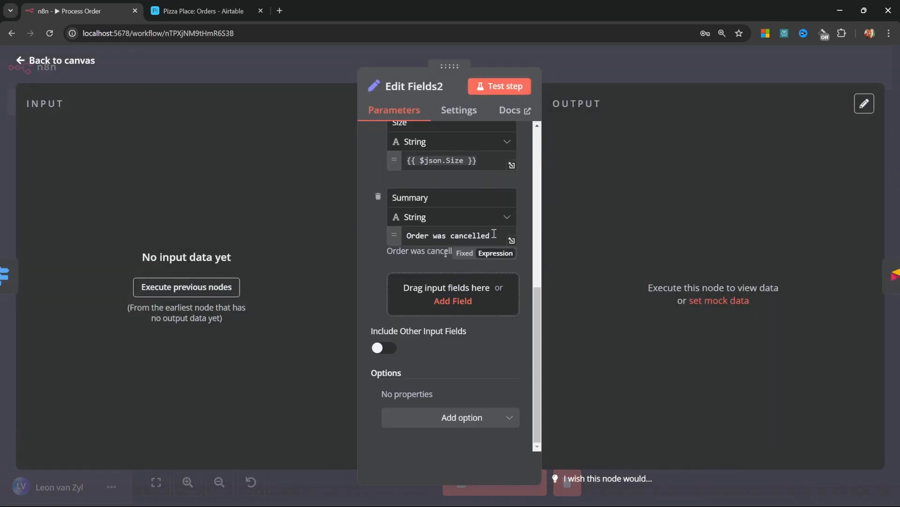
{"action": "triple_click", "coordinate": [498, 233]}
{"action": "key", "text": "BackSpace"}
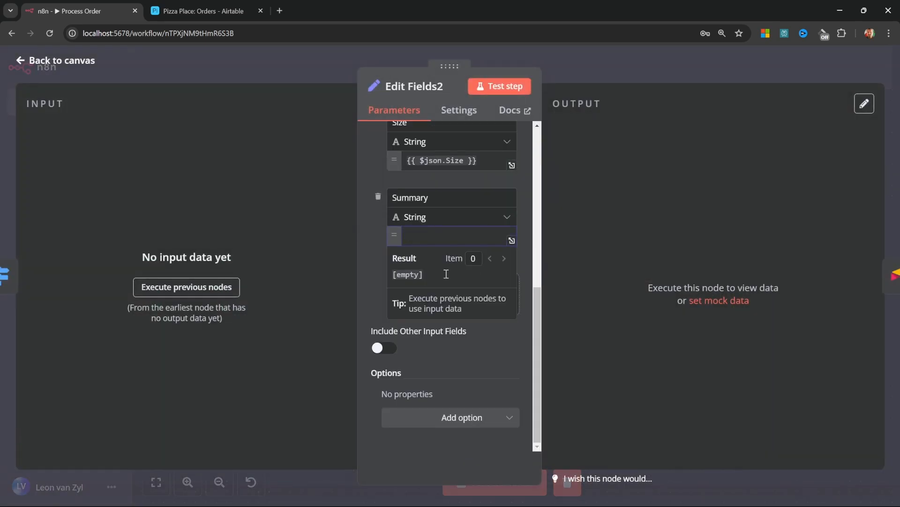
{"action": "type", "text": "Processing the order"}
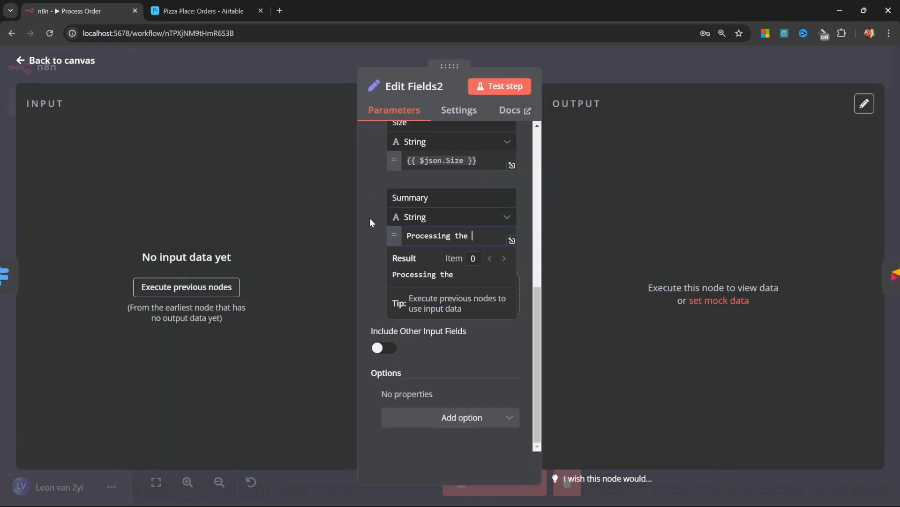
{"action": "left_click", "coordinate": [69, 65]}
{"action": "left_click", "coordinate": [501, 477]}
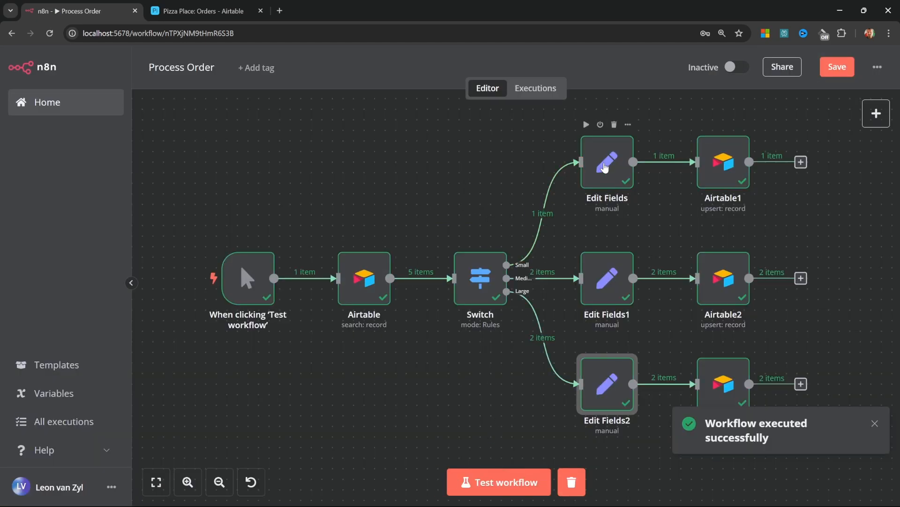
{"action": "scroll", "coordinate": [573, 288], "scroll_direction": "up", "scroll_amount": 1}
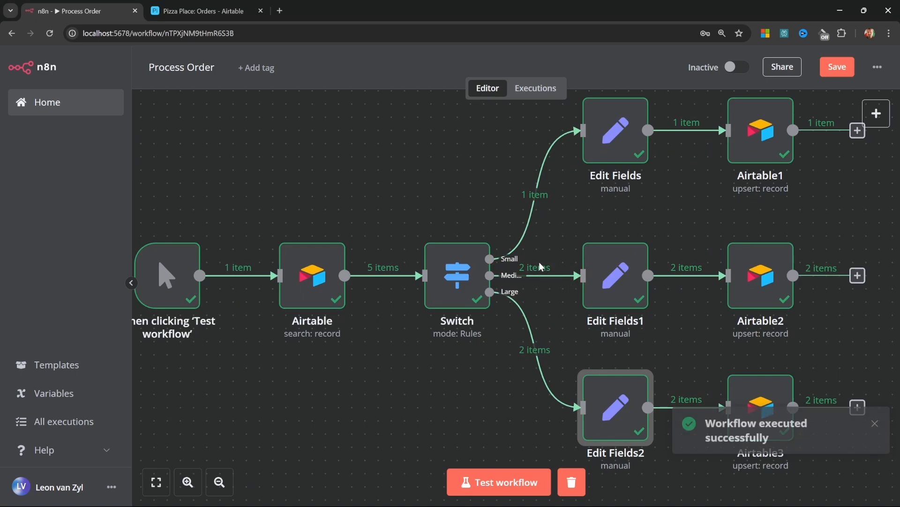